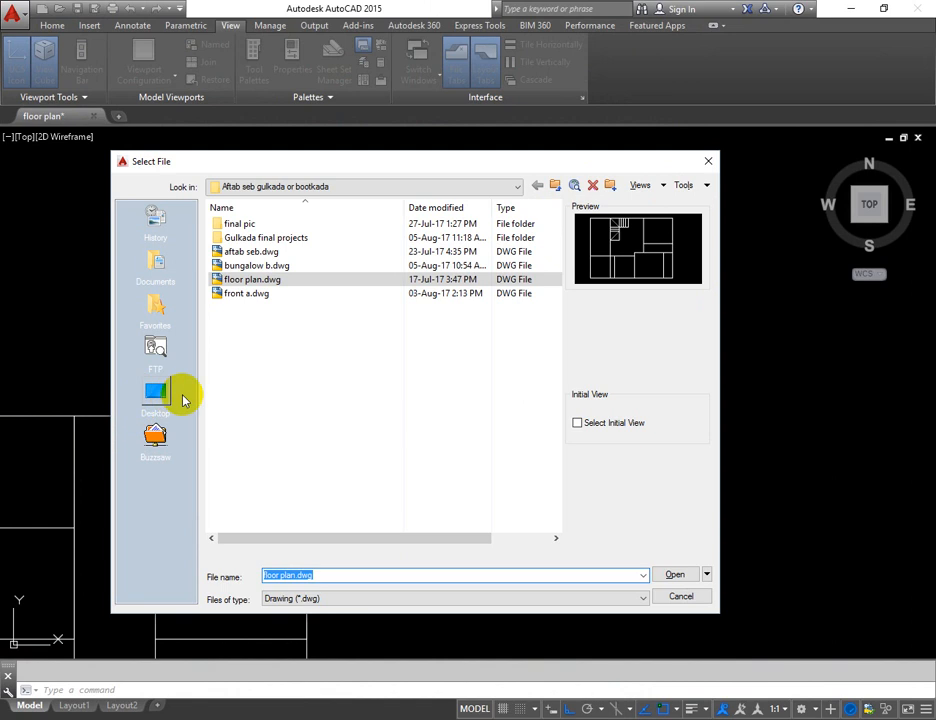
Open fan des.dwg from the student's folder under Student Tutorials, AutoCAD, AutoCAD Electrical on the desktop
{"action": "left_click", "coordinate": [180, 396]}
{"action": "double_click", "coordinate": [276, 489]}
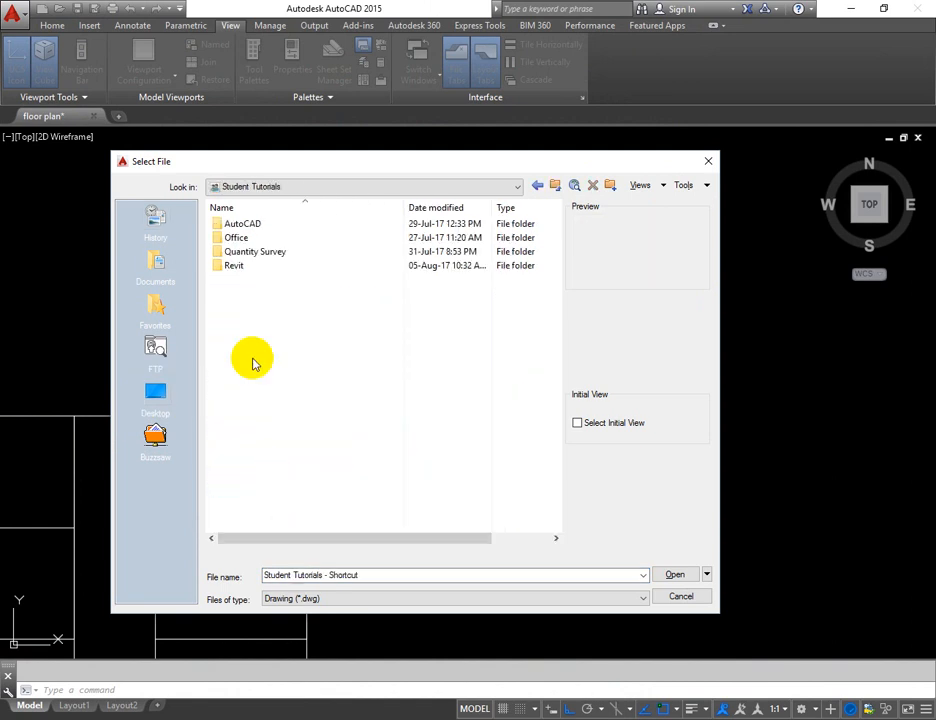
{"action": "double_click", "coordinate": [279, 225]}
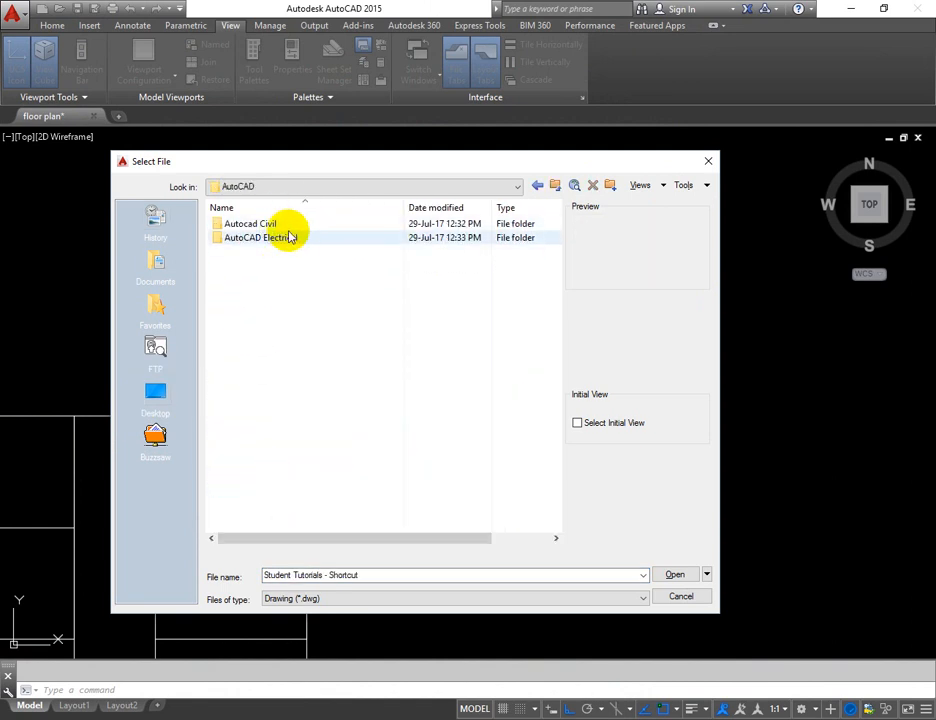
{"action": "double_click", "coordinate": [290, 238]}
{"action": "left_click", "coordinate": [300, 239]}
{"action": "double_click", "coordinate": [300, 239]}
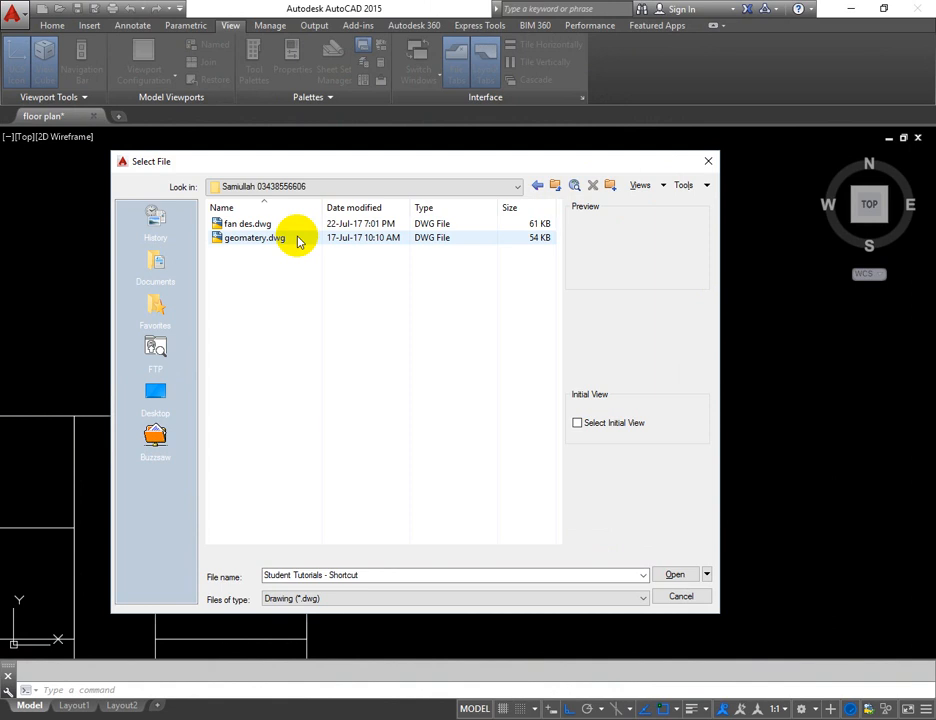
{"action": "left_click", "coordinate": [299, 239]}
{"action": "left_click", "coordinate": [300, 227]}
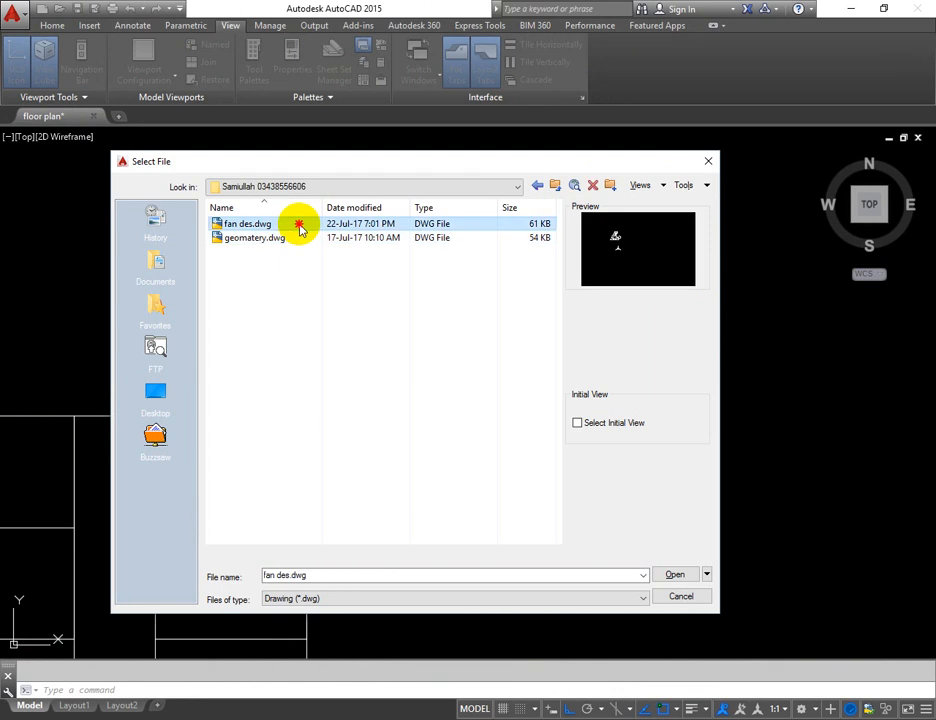
{"action": "double_click", "coordinate": [299, 227]}
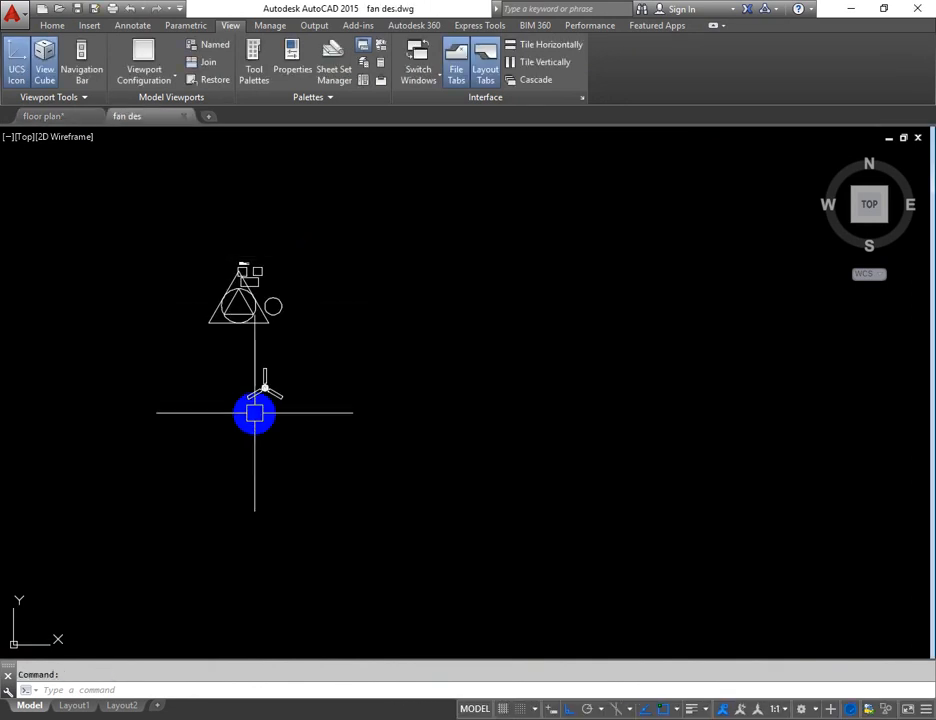
{"action": "scroll", "coordinate": [250, 390], "scroll_direction": "up", "scroll_amount": 6}
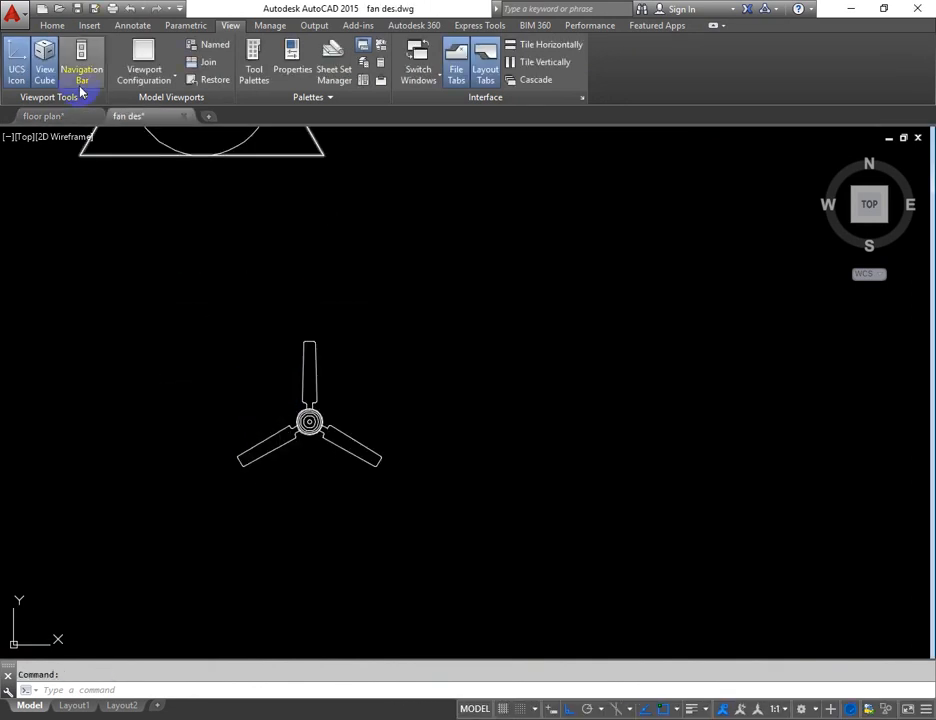
Bring up the file selection dialog and browse the AutoCAD Electrical folders to the student folder containing the drawings
{"action": "key", "text": "ctrl+o"}
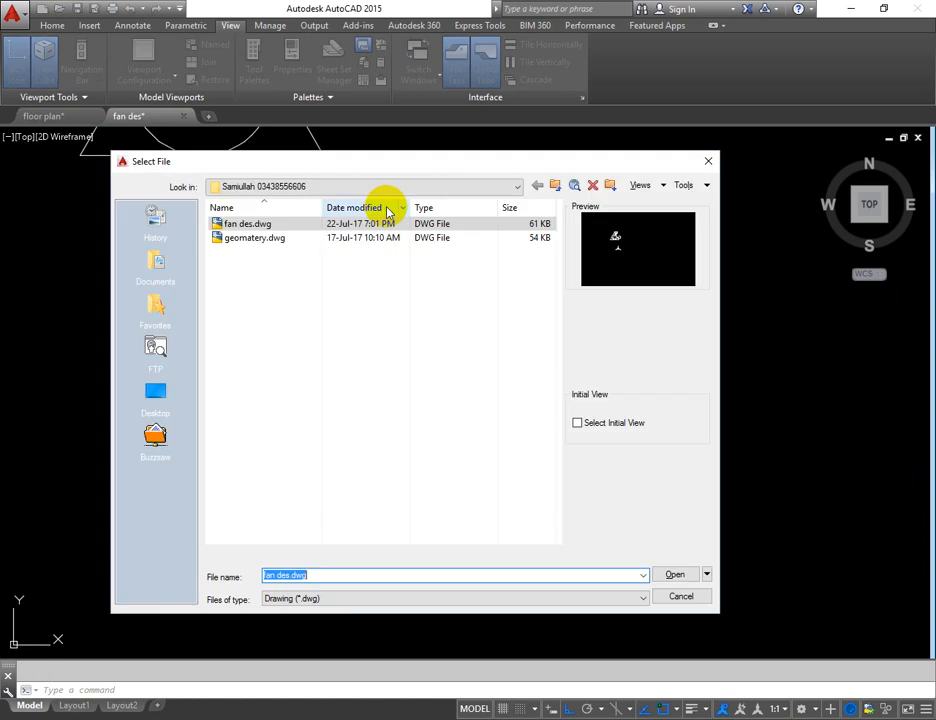
{"action": "left_click", "coordinate": [555, 185]}
{"action": "double_click", "coordinate": [327, 226]}
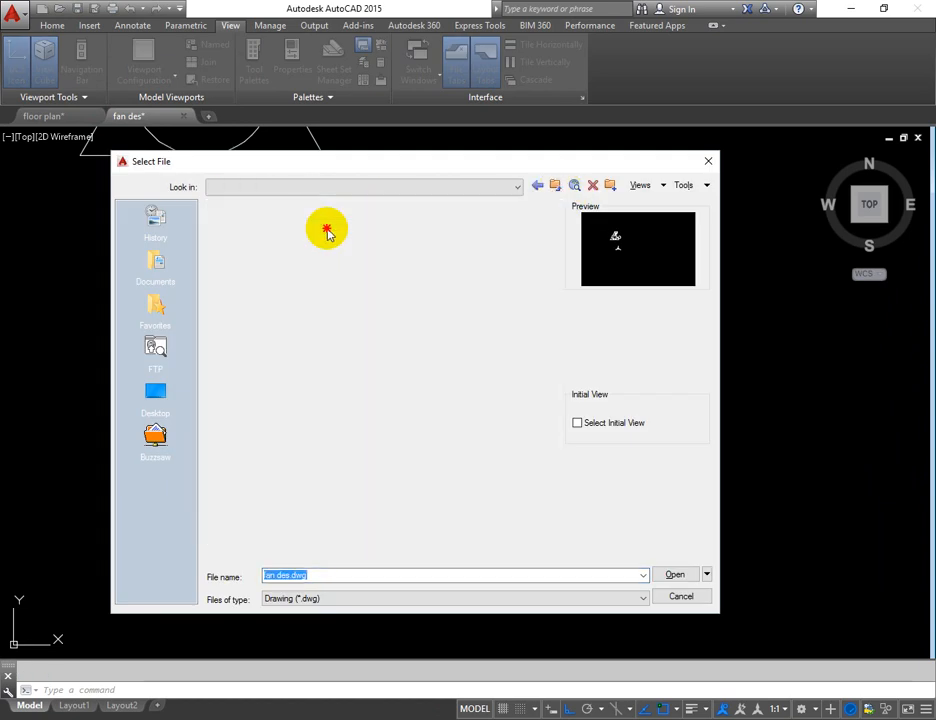
{"action": "left_click", "coordinate": [555, 186]}
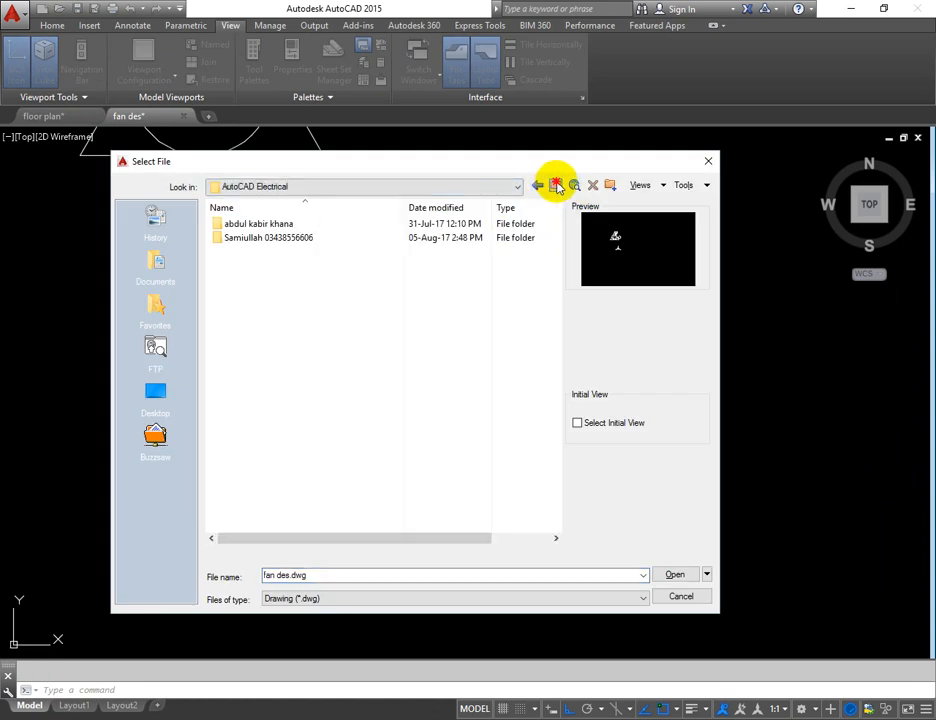
{"action": "left_click", "coordinate": [555, 186]}
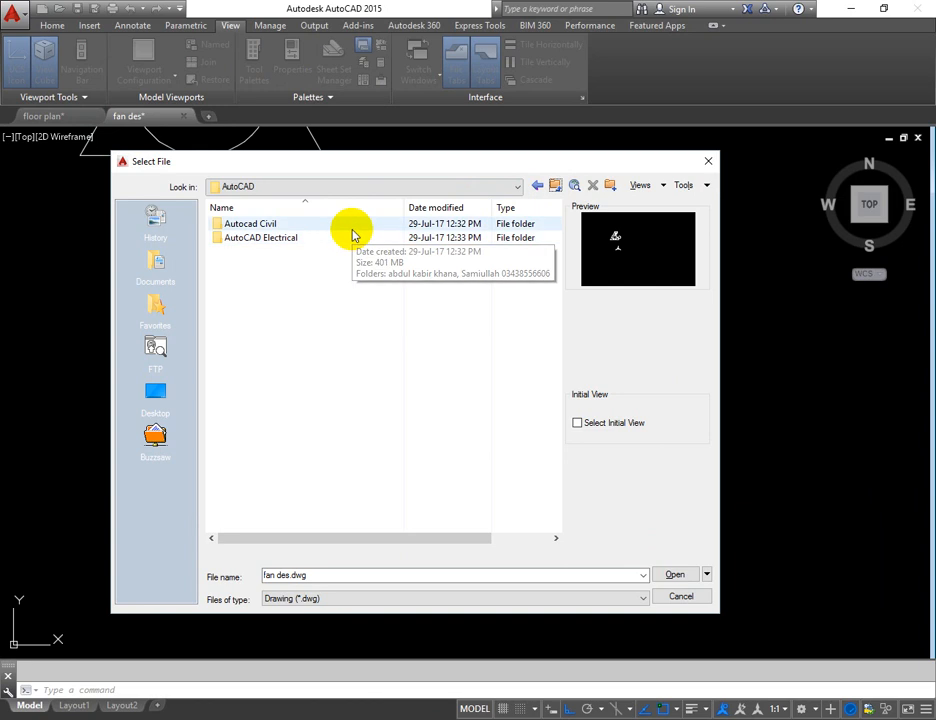
{"action": "double_click", "coordinate": [349, 239]}
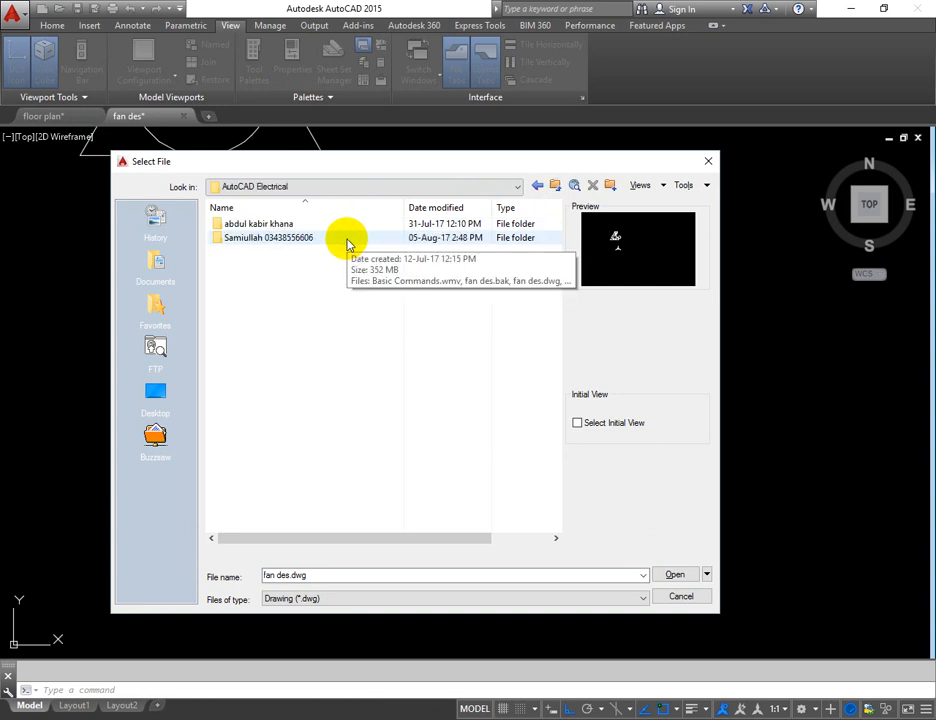
{"action": "double_click", "coordinate": [338, 240]}
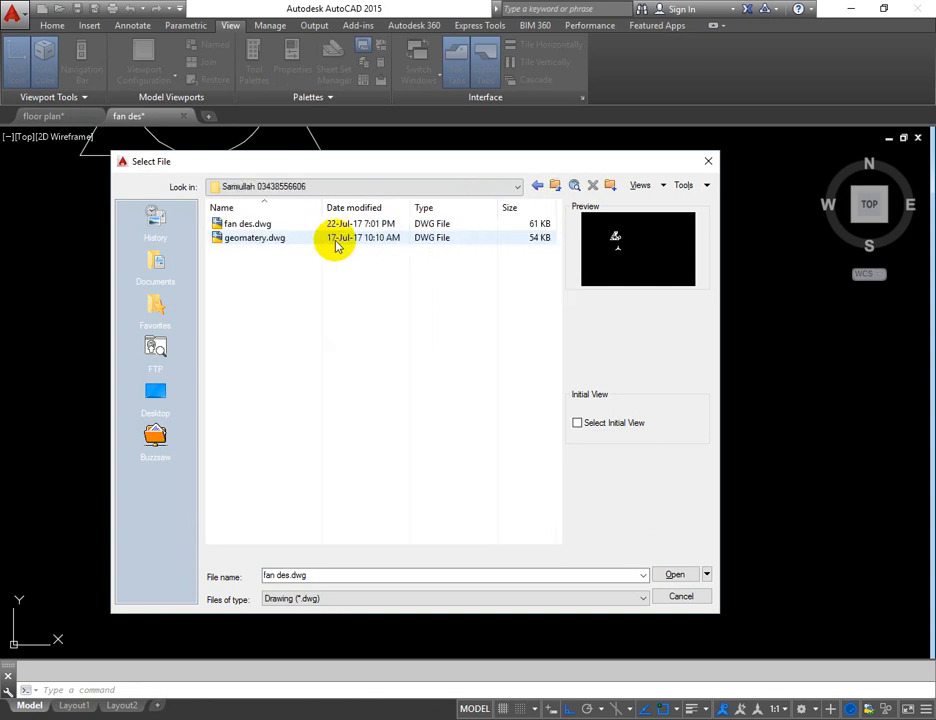
Preview fan des.dwg and geomatery.dwg, and open geomatery.dwg
{"action": "left_click", "coordinate": [322, 241]}
{"action": "left_click", "coordinate": [307, 226]}
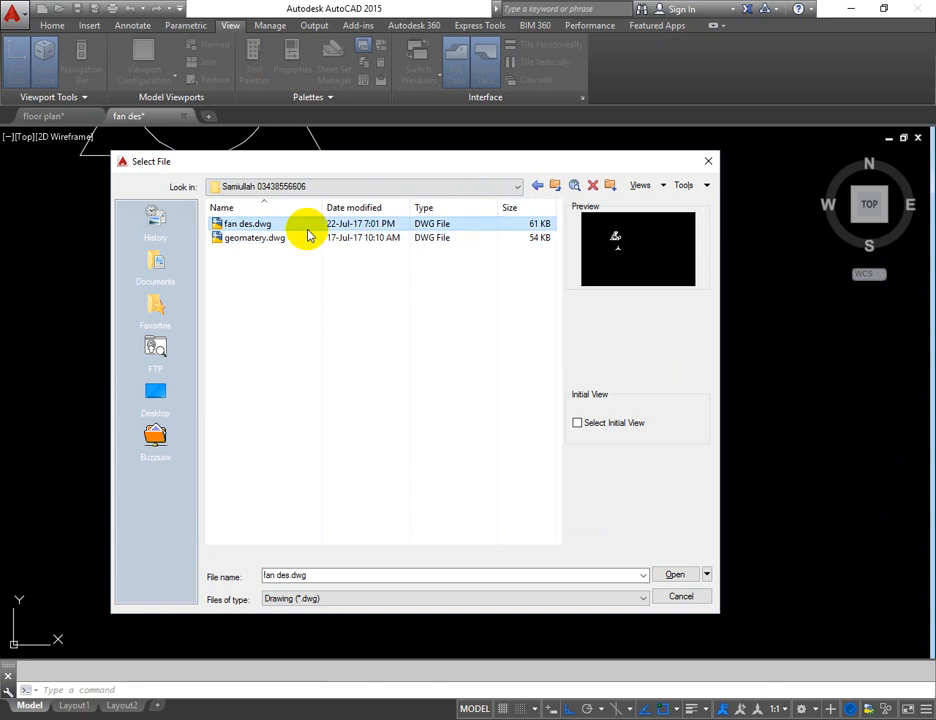
{"action": "left_click", "coordinate": [305, 238]}
{"action": "left_click", "coordinate": [309, 225]}
{"action": "left_click", "coordinate": [310, 238]}
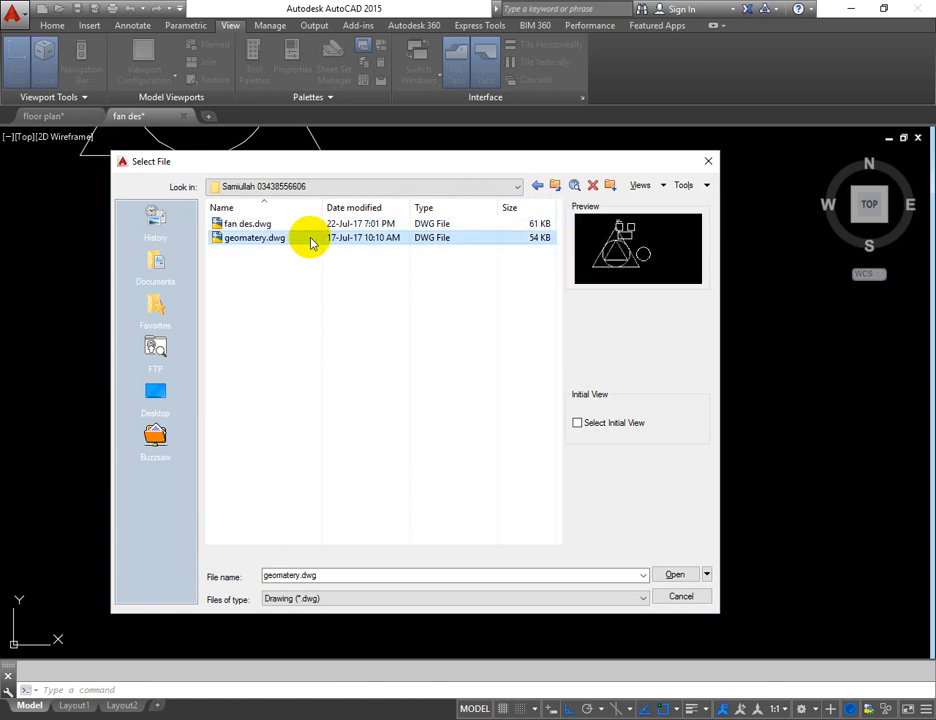
{"action": "left_click", "coordinate": [312, 225]}
{"action": "double_click", "coordinate": [314, 240]}
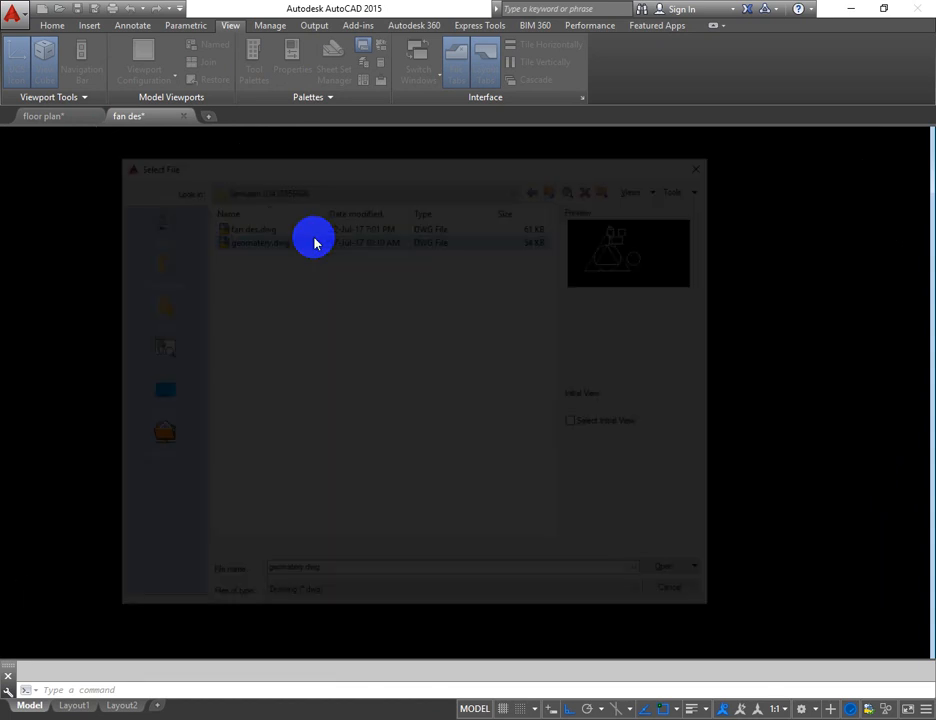
{"action": "scroll", "coordinate": [362, 272], "scroll_direction": "down", "scroll_amount": 10}
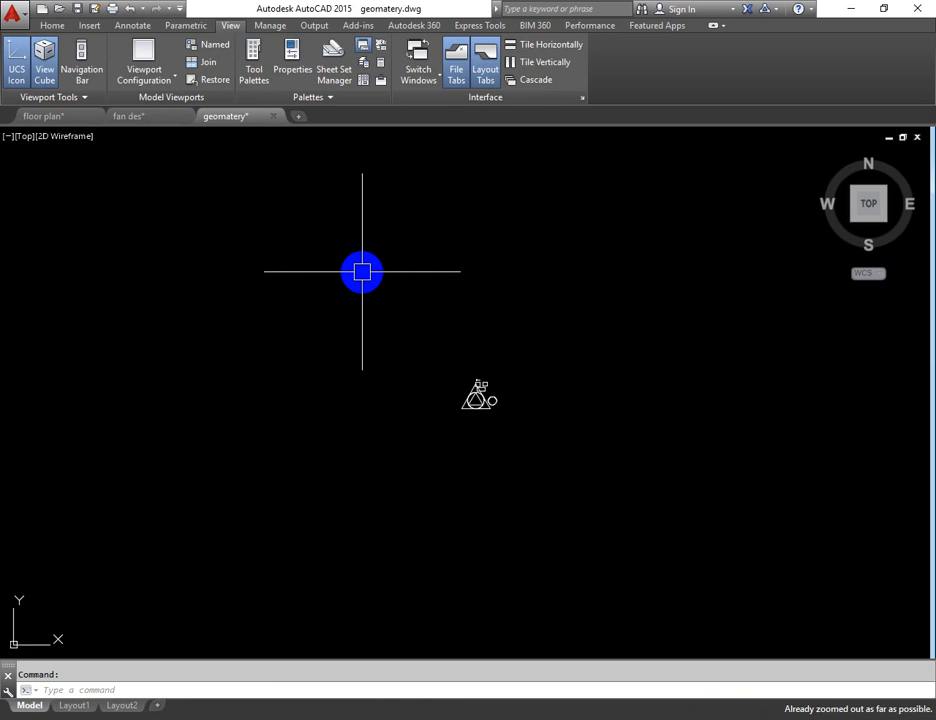
{"action": "scroll", "coordinate": [445, 374], "scroll_direction": "up", "scroll_amount": 4}
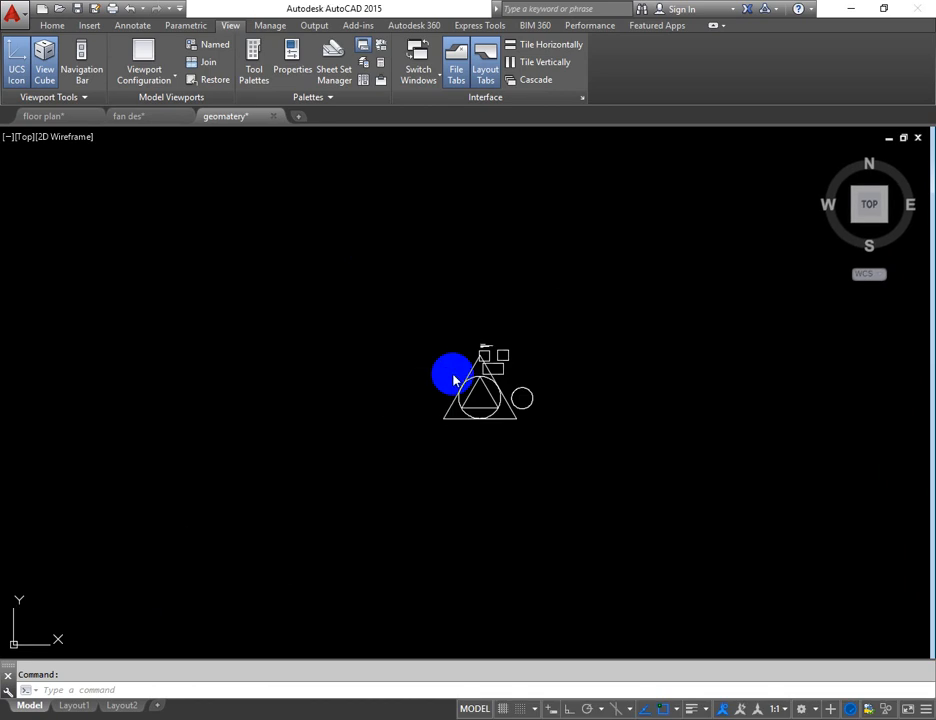
Browse the AutoCAD Electrical and Autocad Civil student folders for another drawing to open
{"action": "key", "text": "ctrl+o"}
{"action": "left_click", "coordinate": [556, 185]}
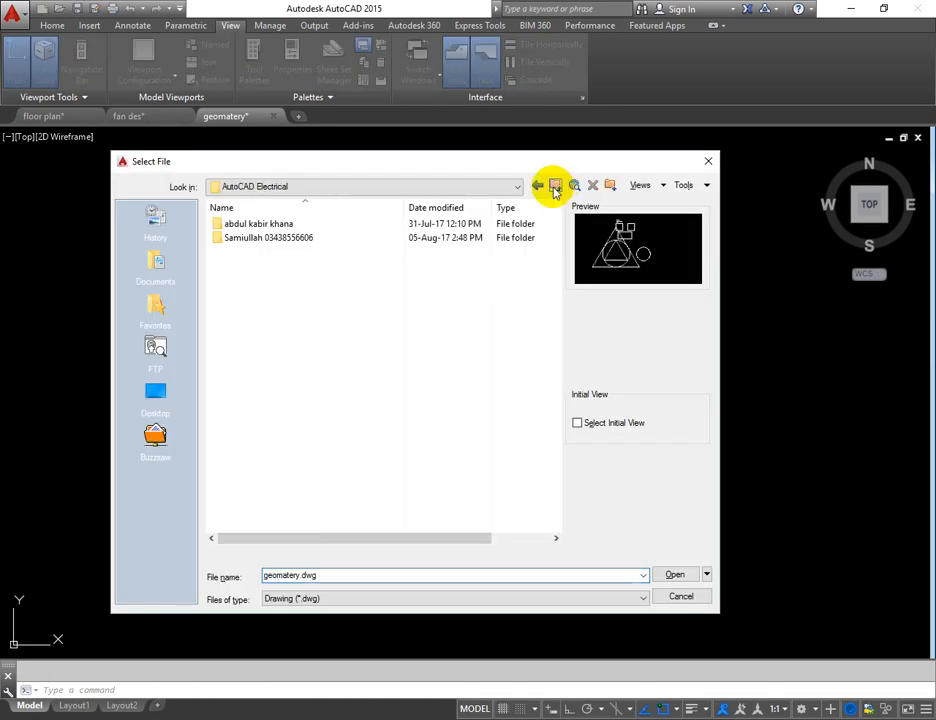
{"action": "double_click", "coordinate": [310, 220]}
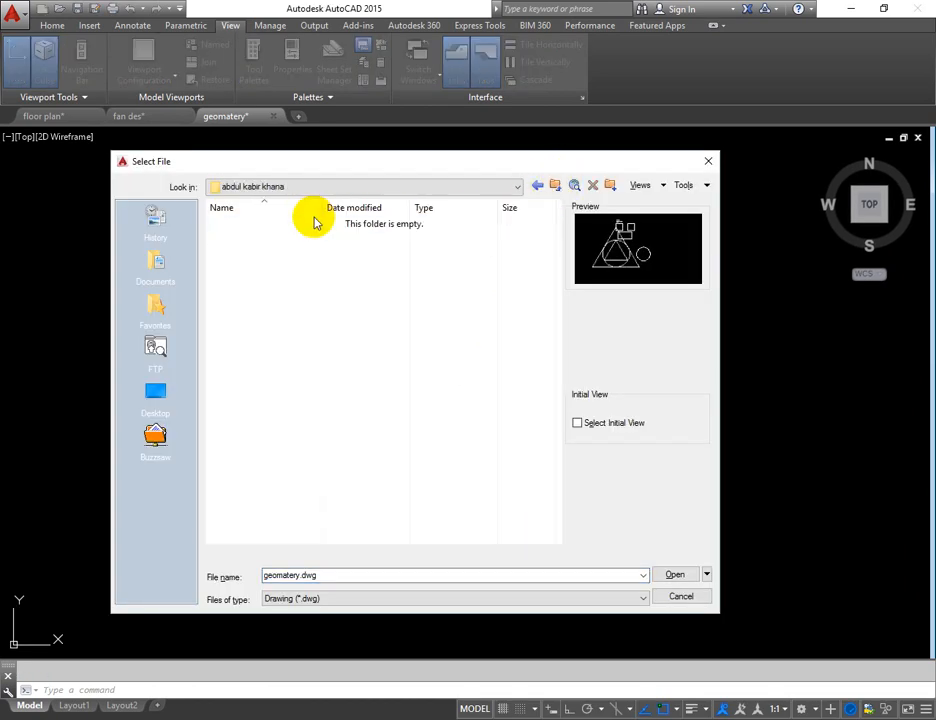
{"action": "left_click", "coordinate": [555, 185]}
{"action": "left_click", "coordinate": [555, 187]}
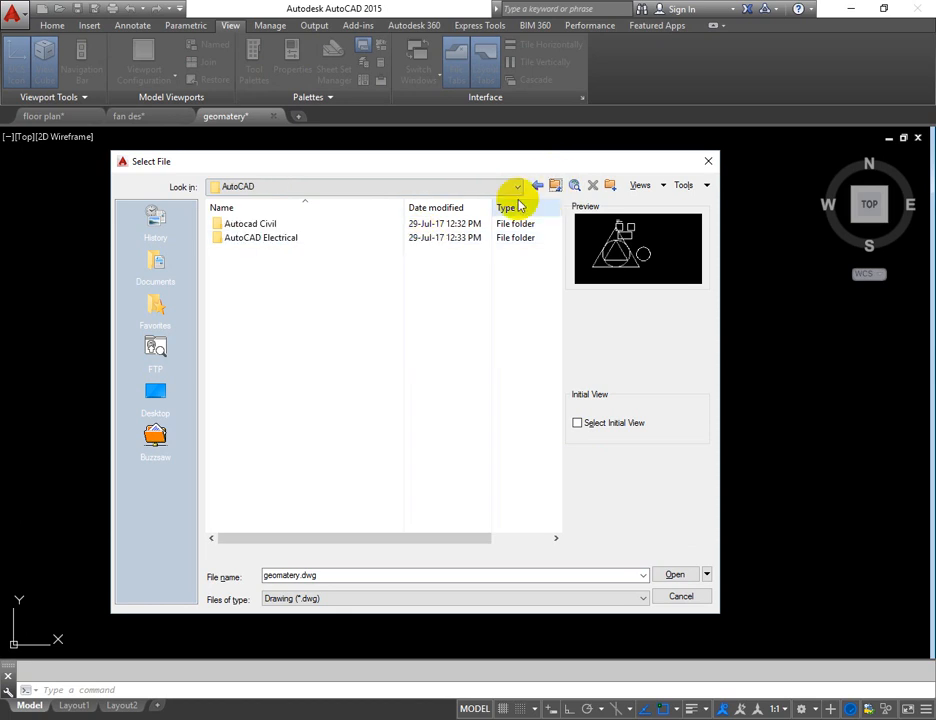
{"action": "double_click", "coordinate": [340, 225]}
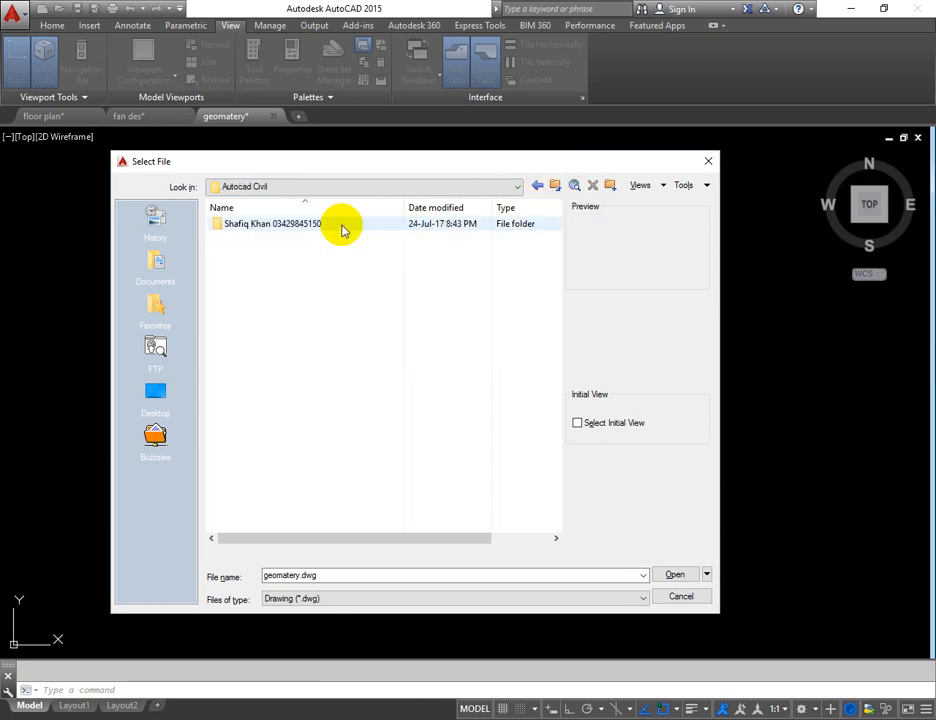
{"action": "left_click", "coordinate": [555, 186]}
{"action": "left_click", "coordinate": [555, 186]}
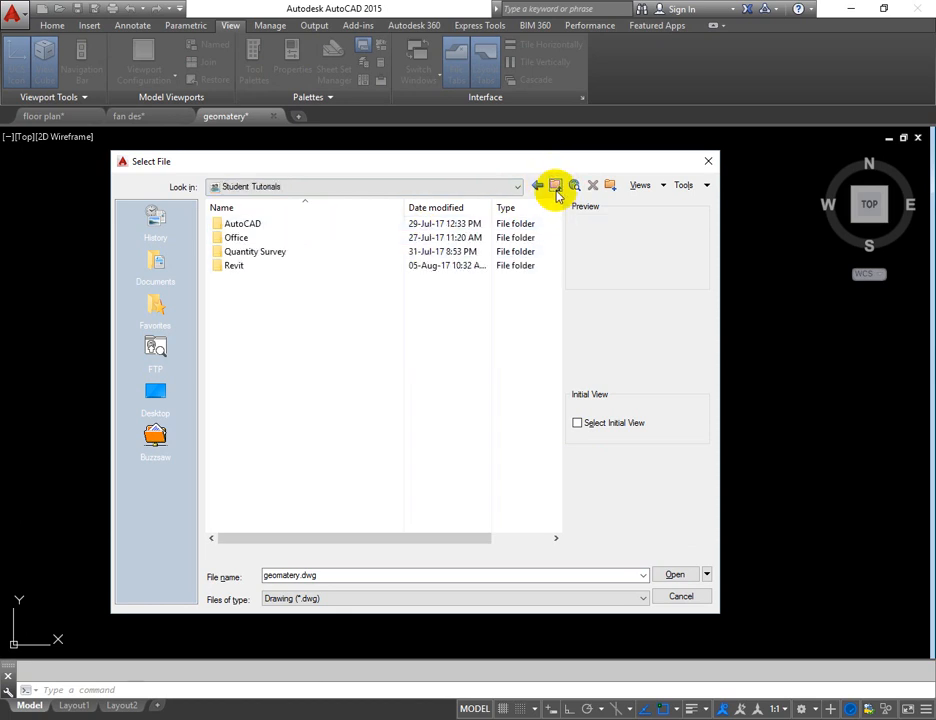
Preview the drawings in the student's folder under Autocad Civil and open ploting a ground.dwg
{"action": "double_click", "coordinate": [450, 224]}
{"action": "double_click", "coordinate": [451, 224]}
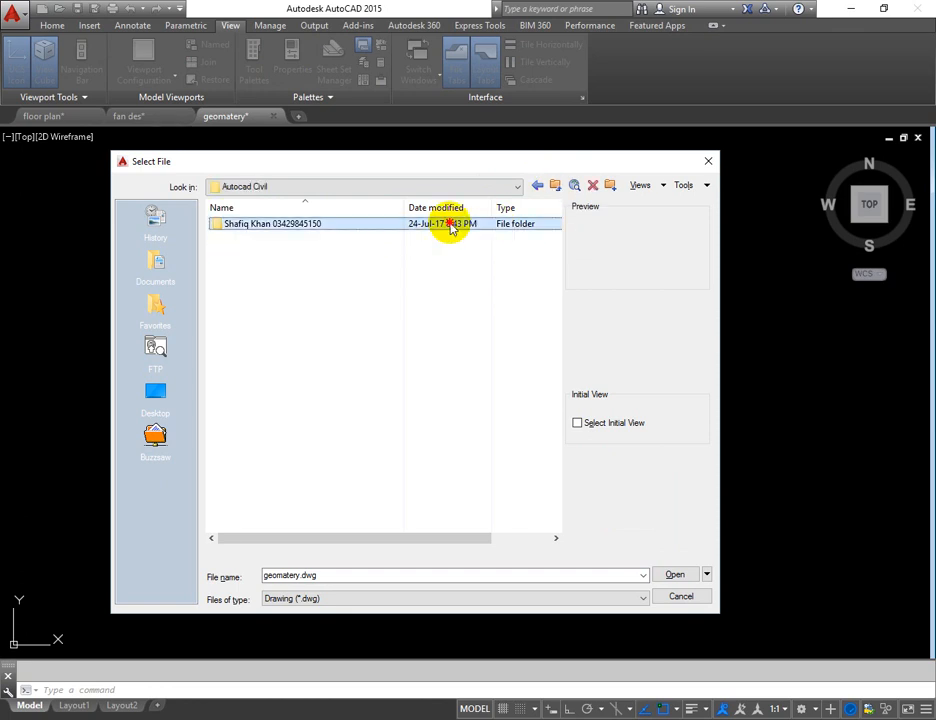
{"action": "double_click", "coordinate": [451, 224]}
{"action": "left_click", "coordinate": [449, 224]}
{"action": "left_click", "coordinate": [448, 238]}
{"action": "left_click", "coordinate": [443, 252]}
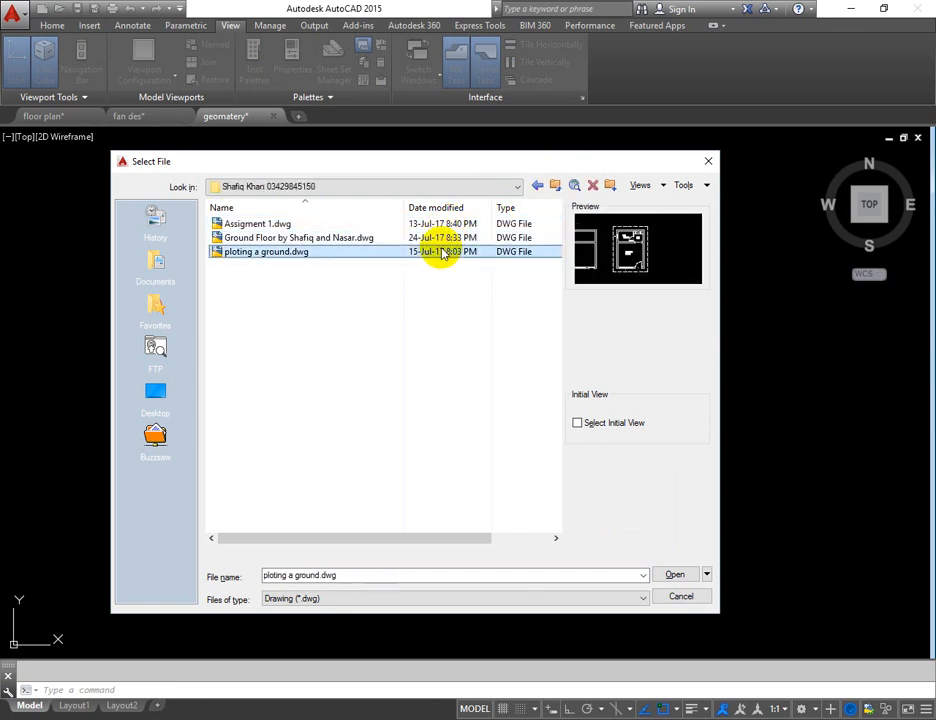
{"action": "left_click", "coordinate": [435, 238]}
{"action": "left_click", "coordinate": [436, 252]}
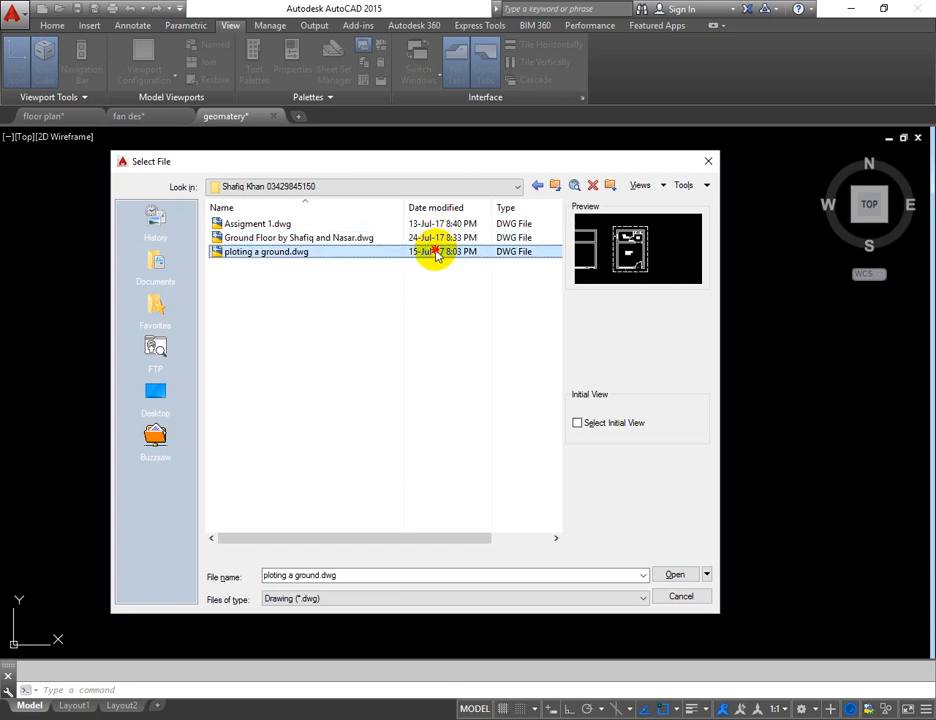
{"action": "double_click", "coordinate": [437, 253]}
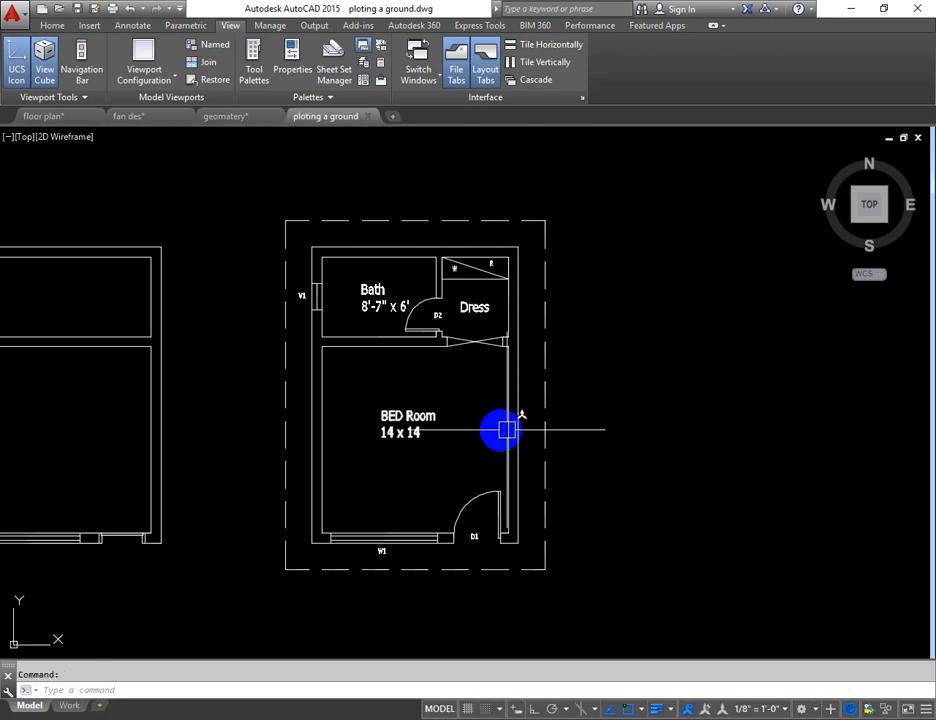
Open the Layer Properties Manager and create a layer named Fan with index color 72
{"action": "middle_click_drag", "start_coordinate": [346, 387], "coordinate": [358, 389]}
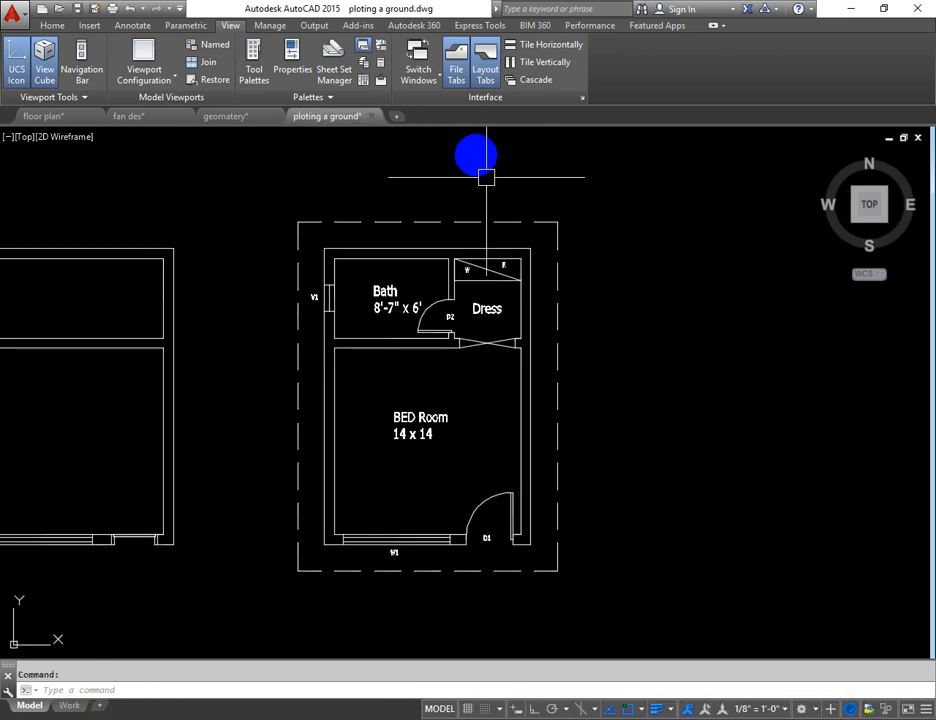
{"action": "middle_click_drag", "start_coordinate": [508, 279], "coordinate": [499, 281]}
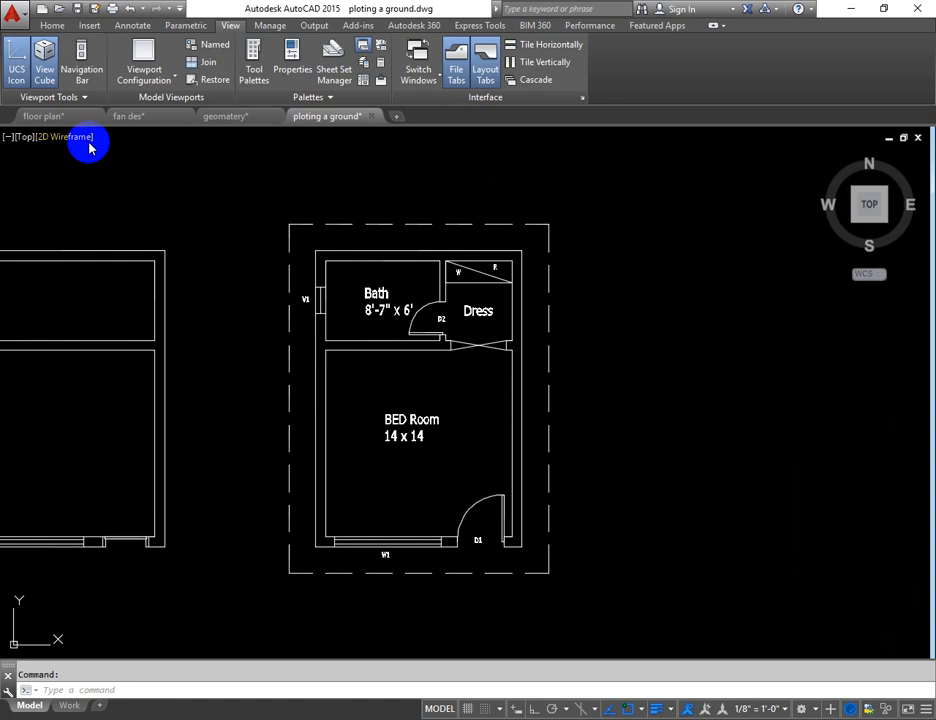
{"action": "middle_click_drag", "start_coordinate": [458, 389], "coordinate": [452, 383]}
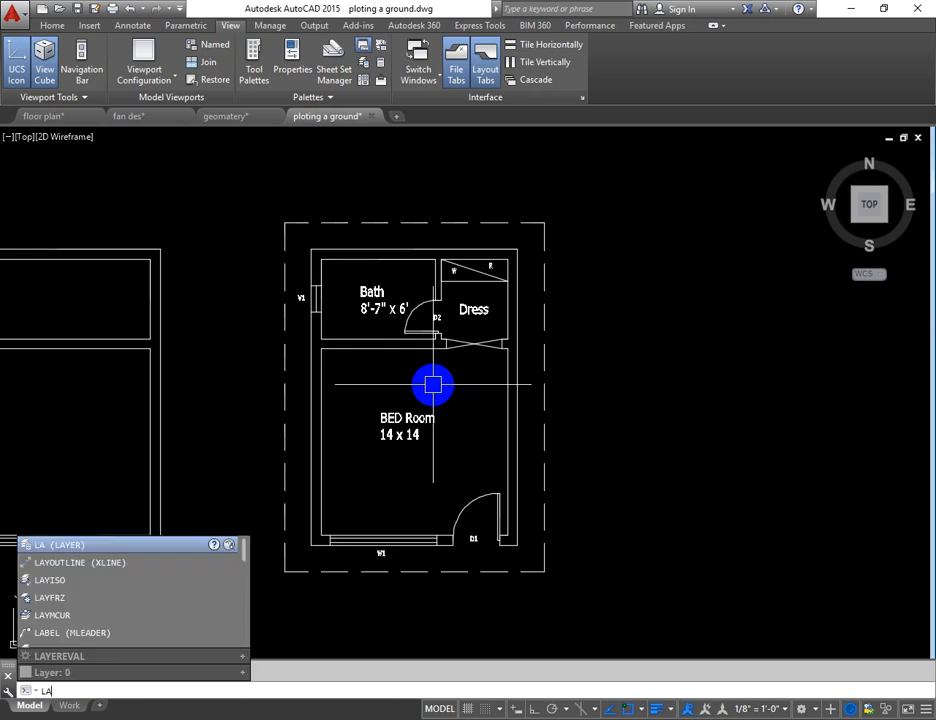
{"action": "key", "text": "Return"}
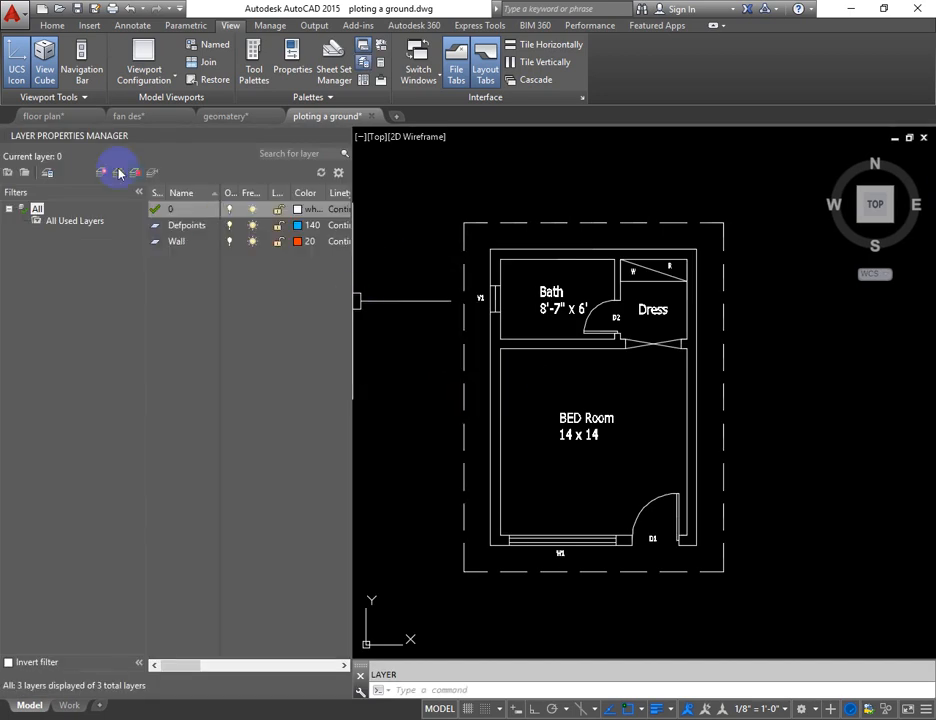
{"action": "left_click_drag", "start_coordinate": [43, 136], "coordinate": [345, 633]}
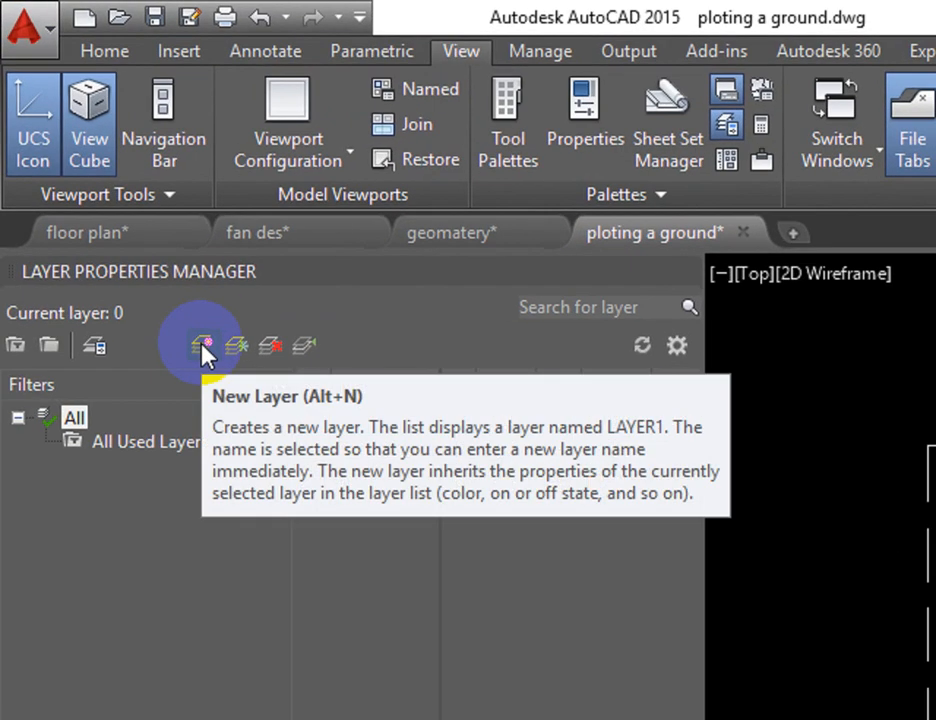
{"action": "left_click", "coordinate": [203, 347]}
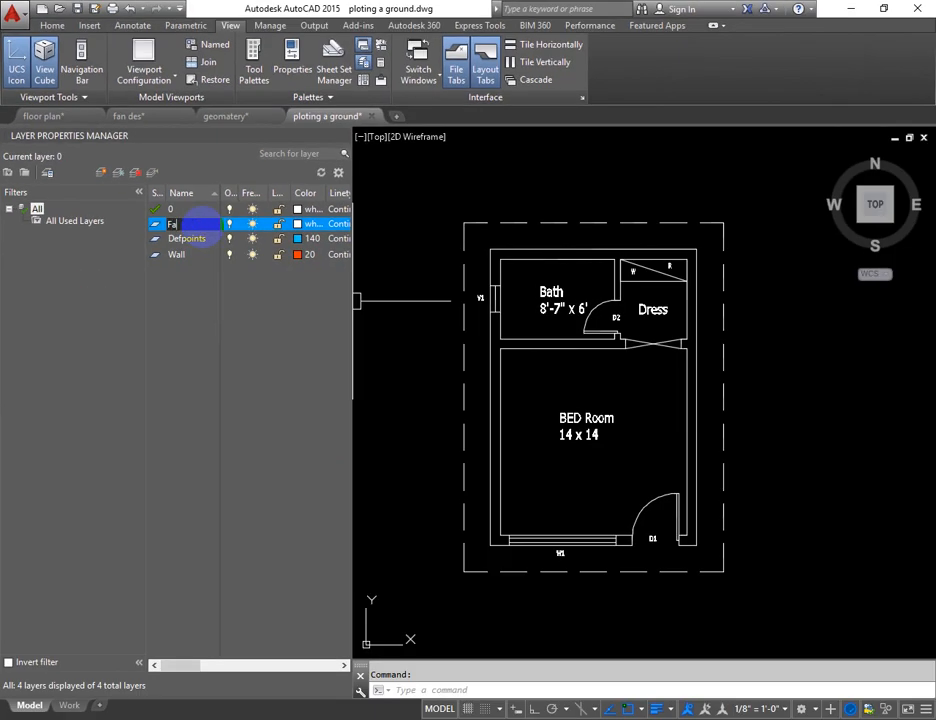
{"action": "left_click", "coordinate": [309, 224]}
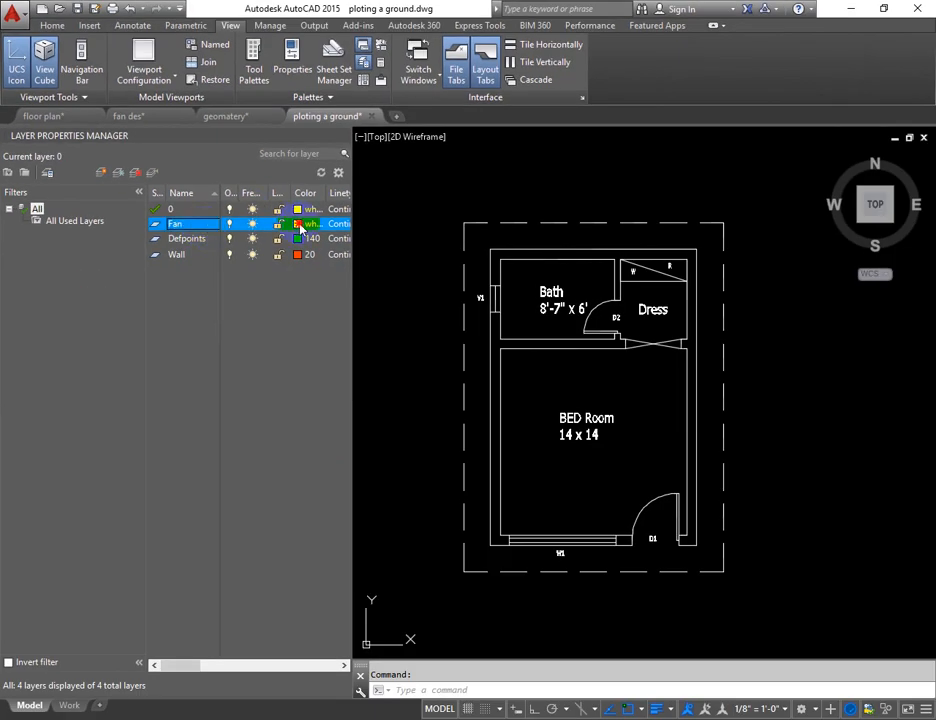
{"action": "left_click", "coordinate": [412, 295]}
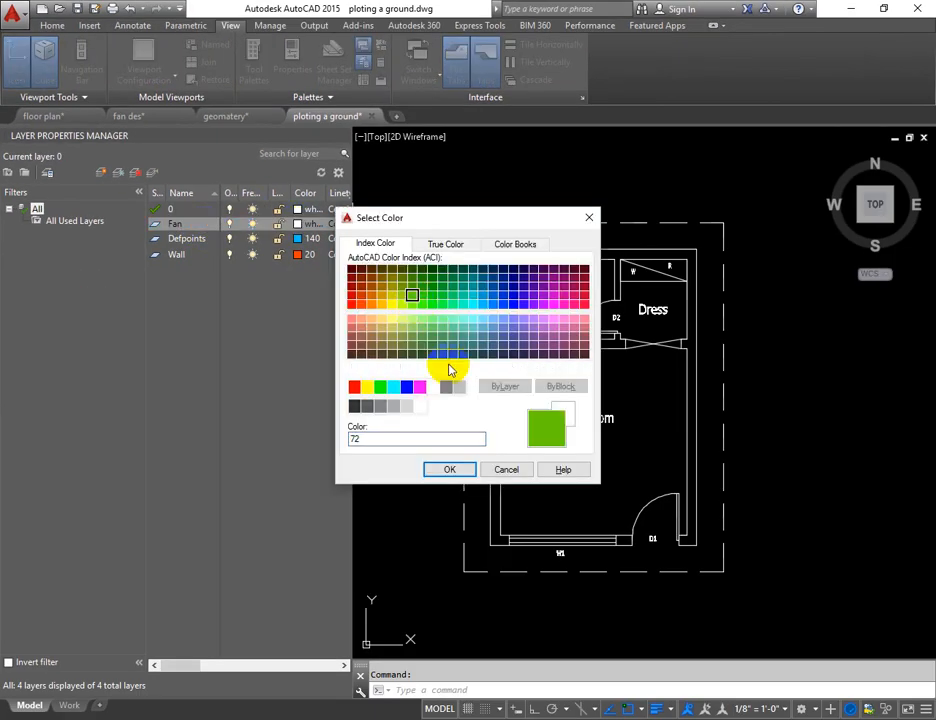
{"action": "left_click", "coordinate": [449, 469]}
Create a layer named brockit light with index color 40
{"action": "left_click", "coordinate": [101, 172]}
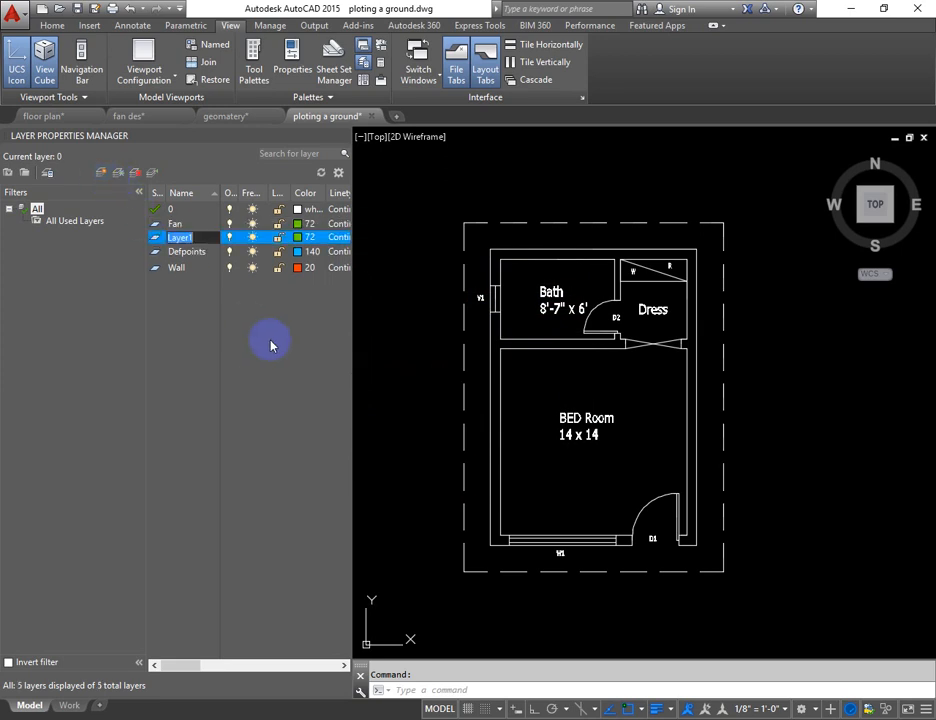
{"action": "type", "text": "brockit"}
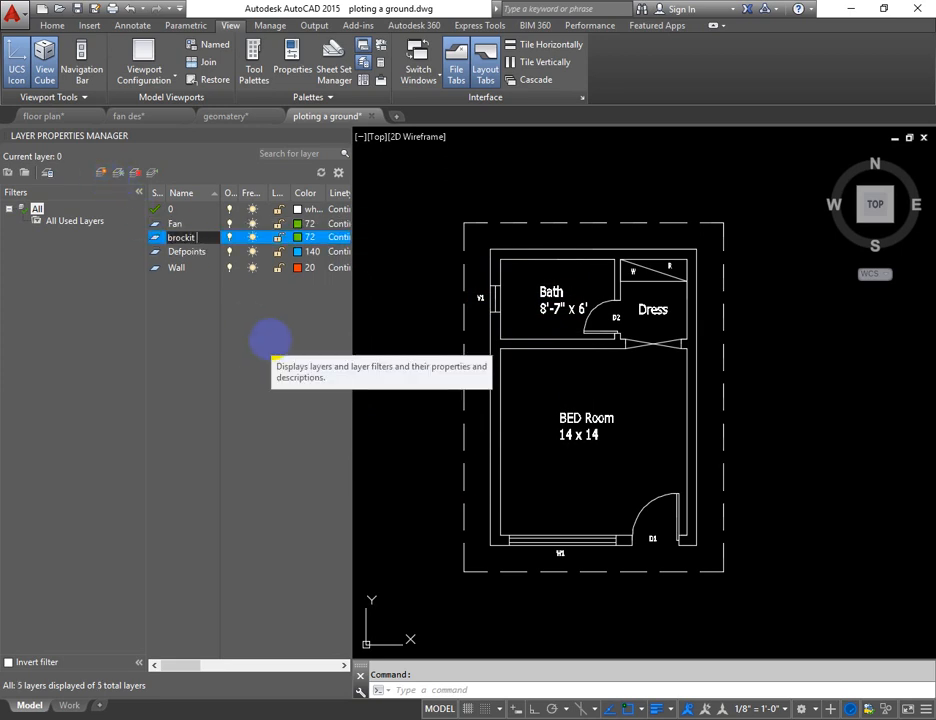
{"action": "type", "text": " light"}
{"action": "key", "text": "Return"}
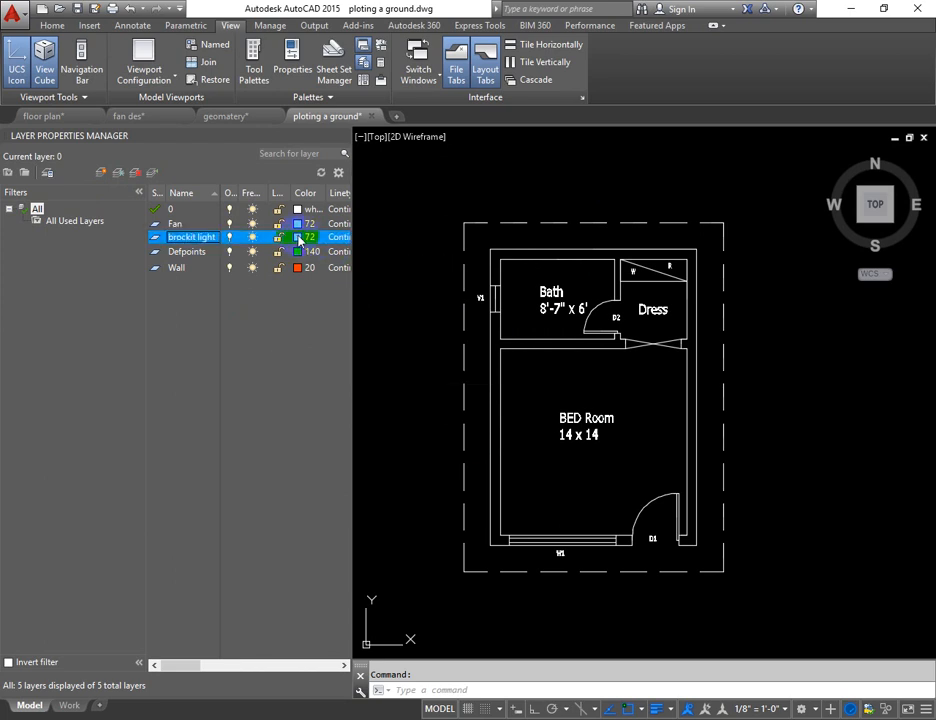
{"action": "left_click", "coordinate": [303, 237]}
{"action": "left_click", "coordinate": [383, 305]}
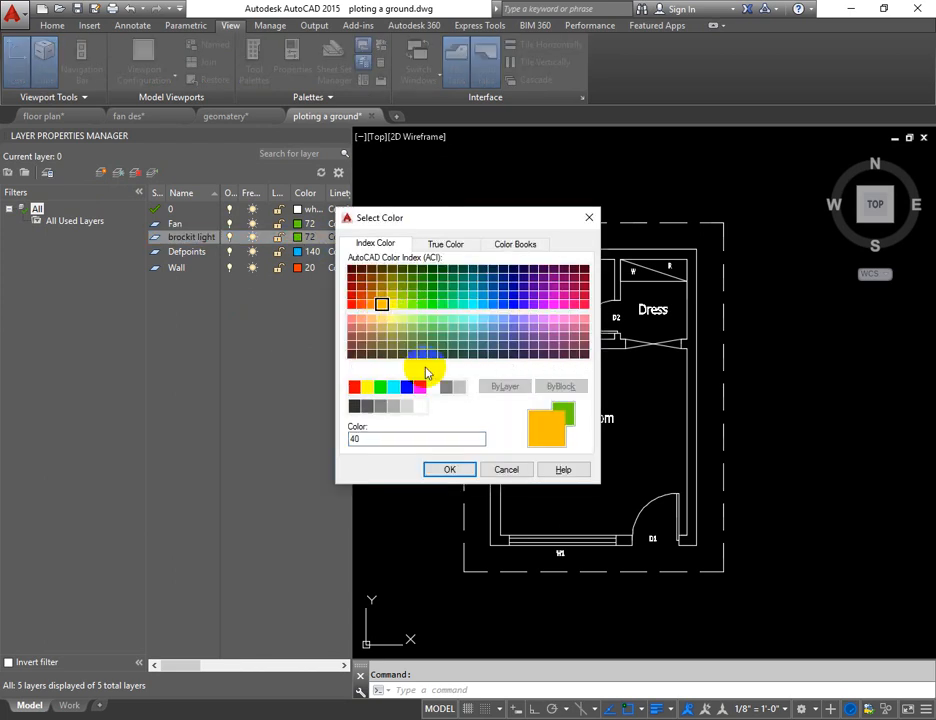
{"action": "left_click", "coordinate": [449, 469]}
Create a layer named Celing light with index color 31
{"action": "left_click", "coordinate": [114, 177]}
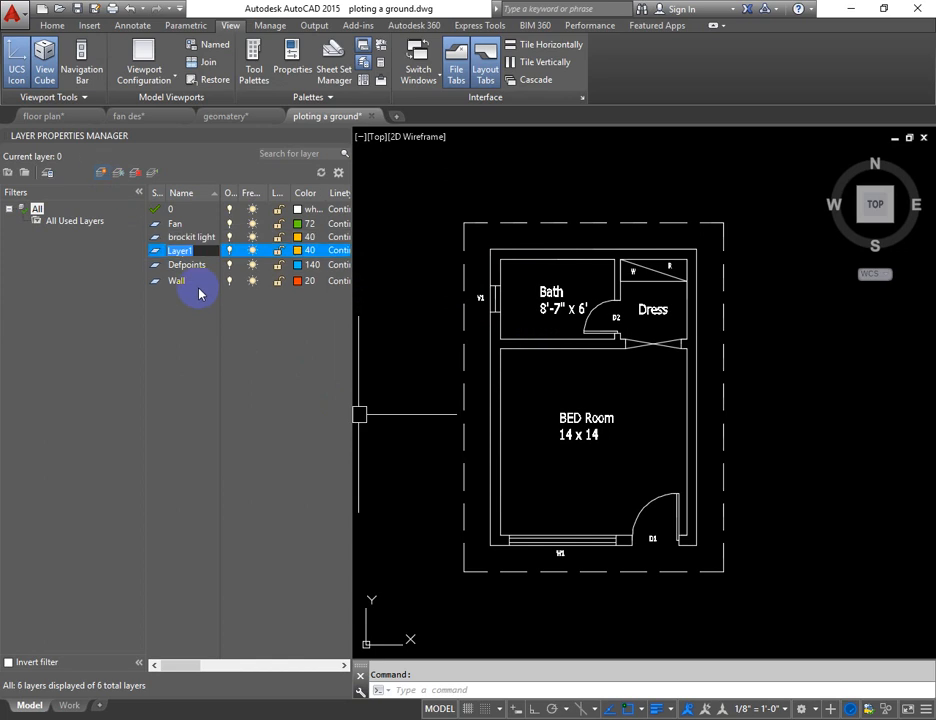
{"action": "type", "text": "Celing light"}
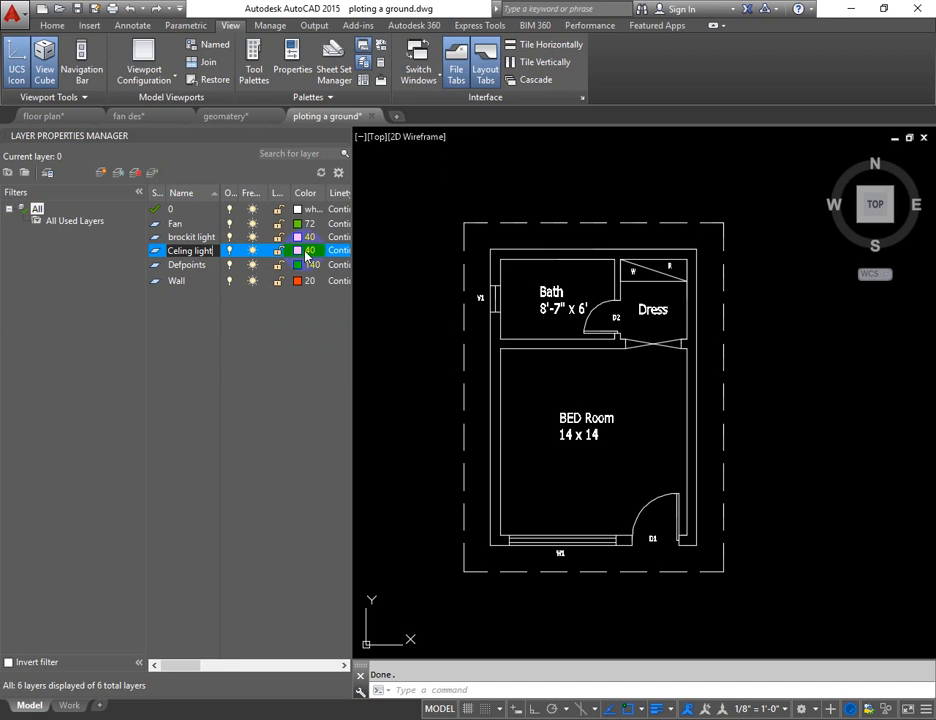
{"action": "left_click", "coordinate": [305, 250]}
{"action": "left_click", "coordinate": [369, 321]}
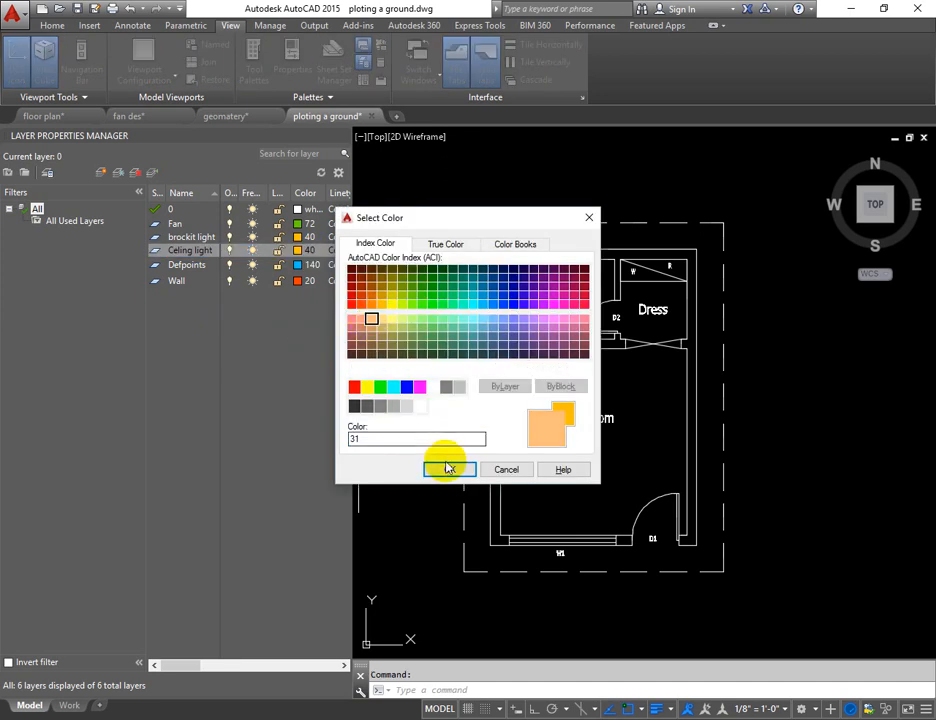
{"action": "left_click", "coordinate": [449, 468]}
Create a layer named Button with index color 63 and close the layer manager
{"action": "left_click", "coordinate": [102, 173]}
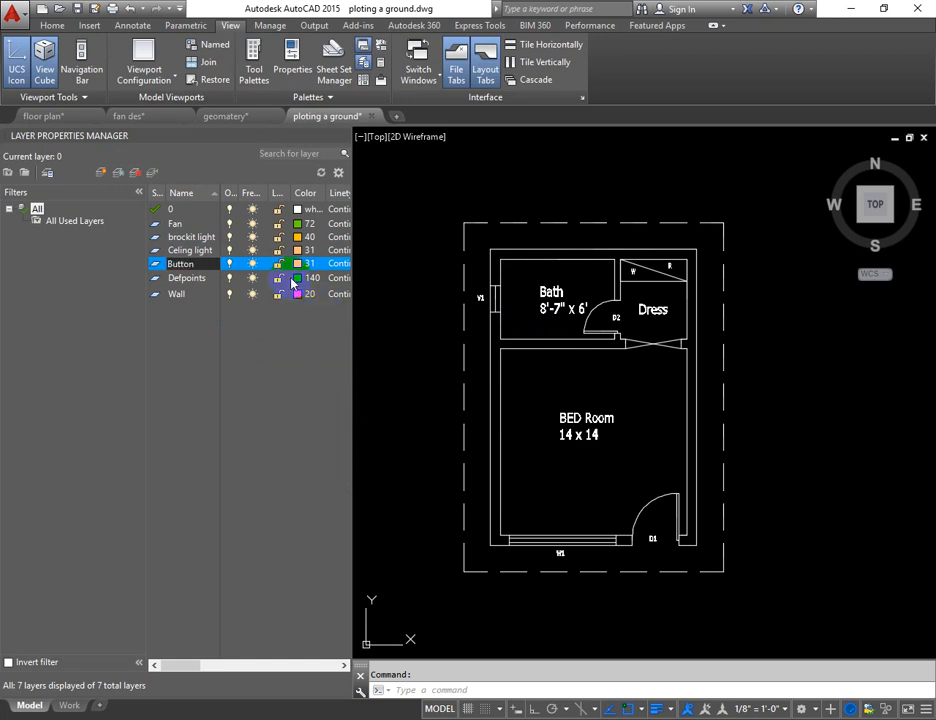
{"action": "left_click", "coordinate": [298, 265]}
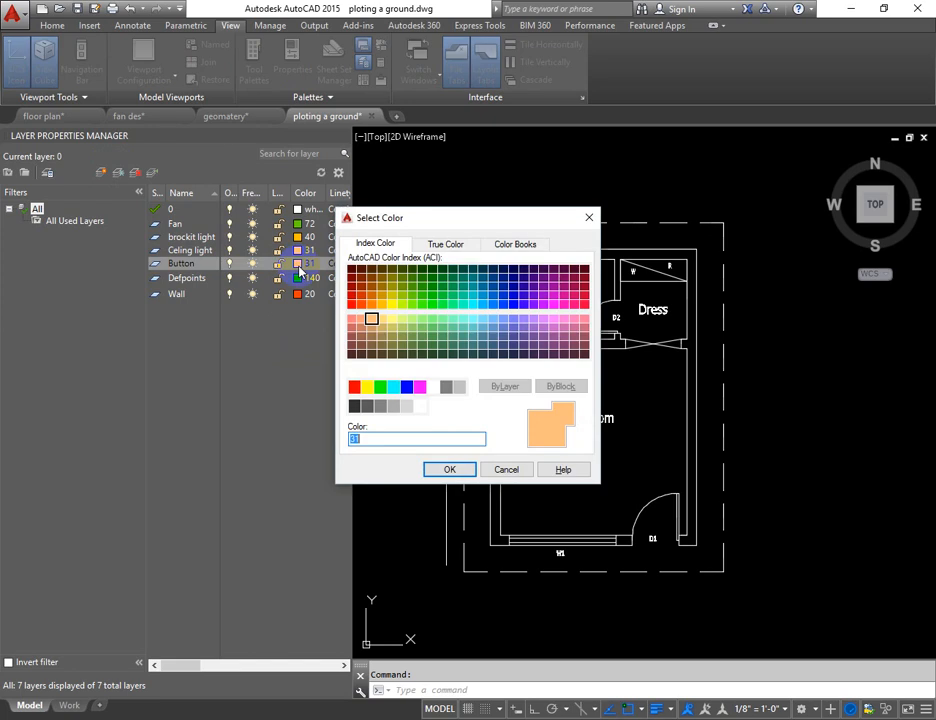
{"action": "left_click", "coordinate": [358, 318]}
{"action": "left_click", "coordinate": [402, 327]}
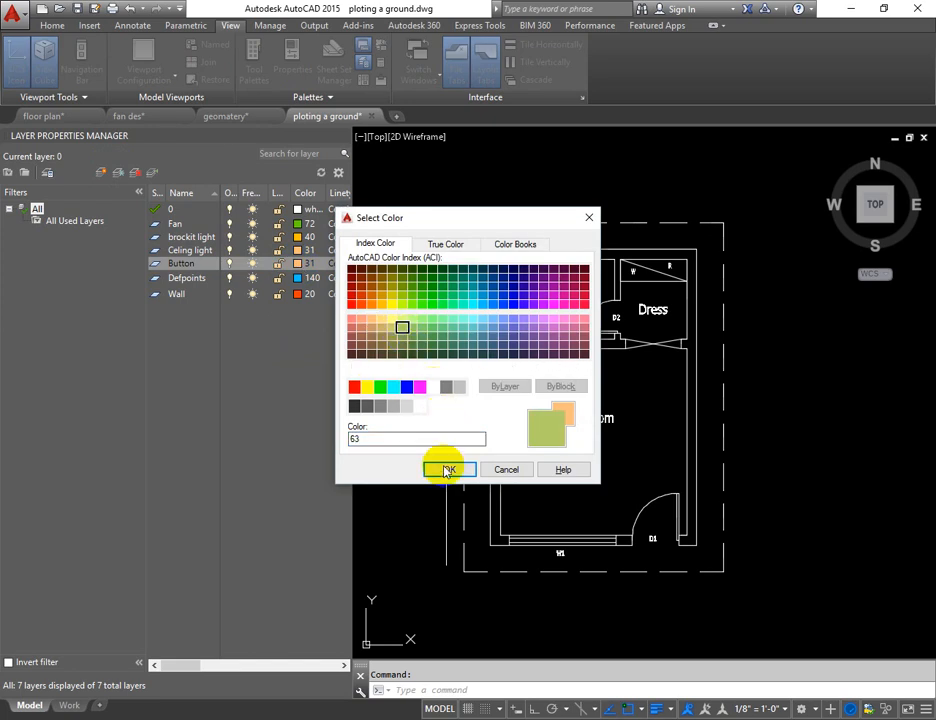
{"action": "left_click", "coordinate": [448, 470]}
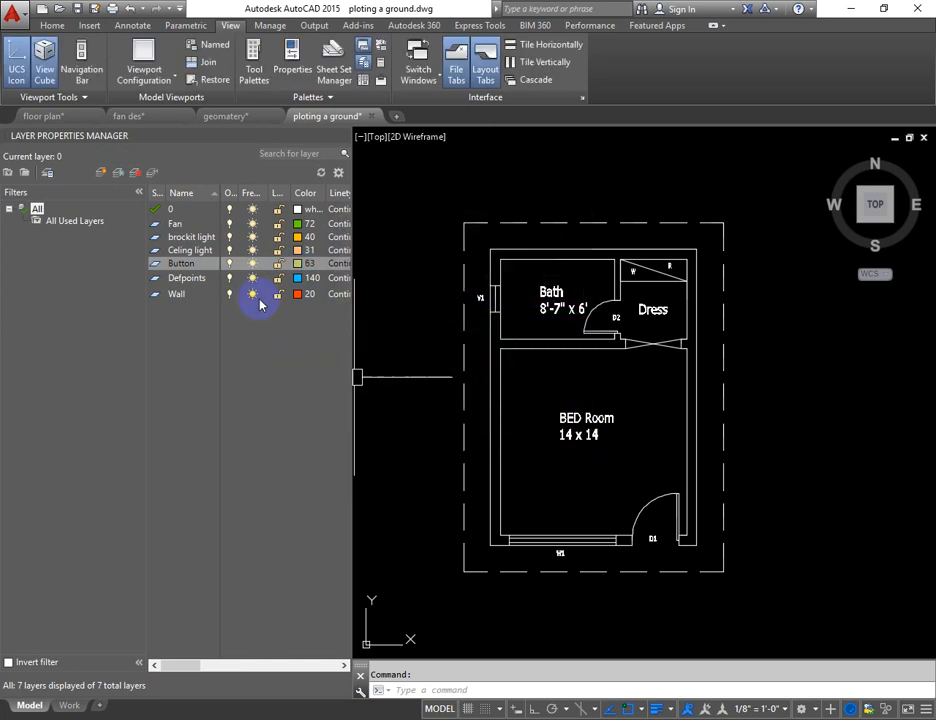
{"action": "left_click", "coordinate": [341, 136]}
Paste the copied ceiling fan into the empty area beside the bedroom plan
{"action": "left_click", "coordinate": [426, 175]}
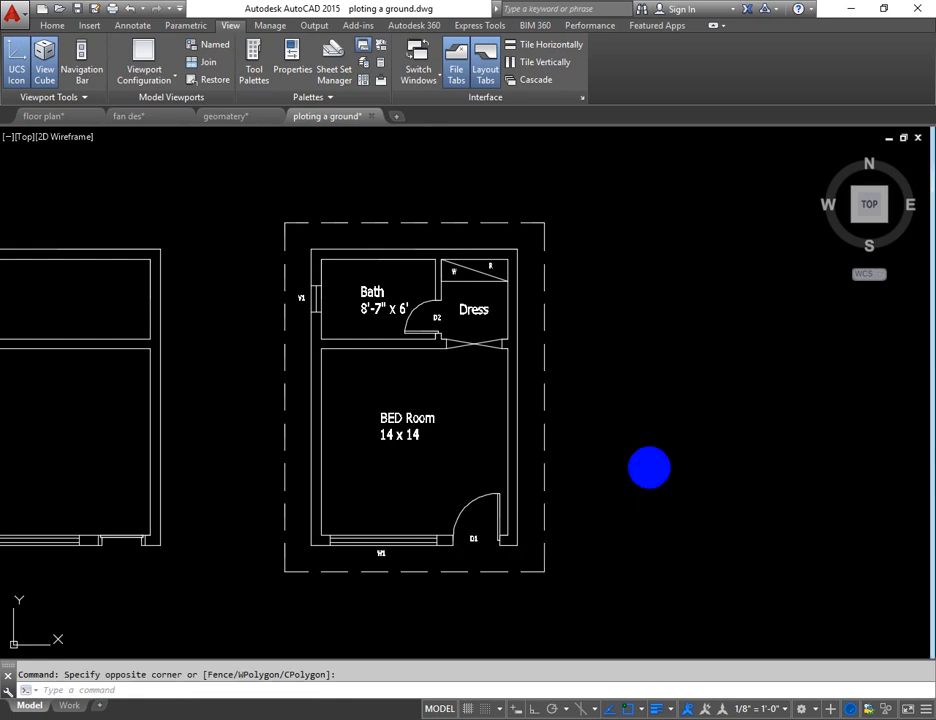
{"action": "key", "text": "ctrl+s"}
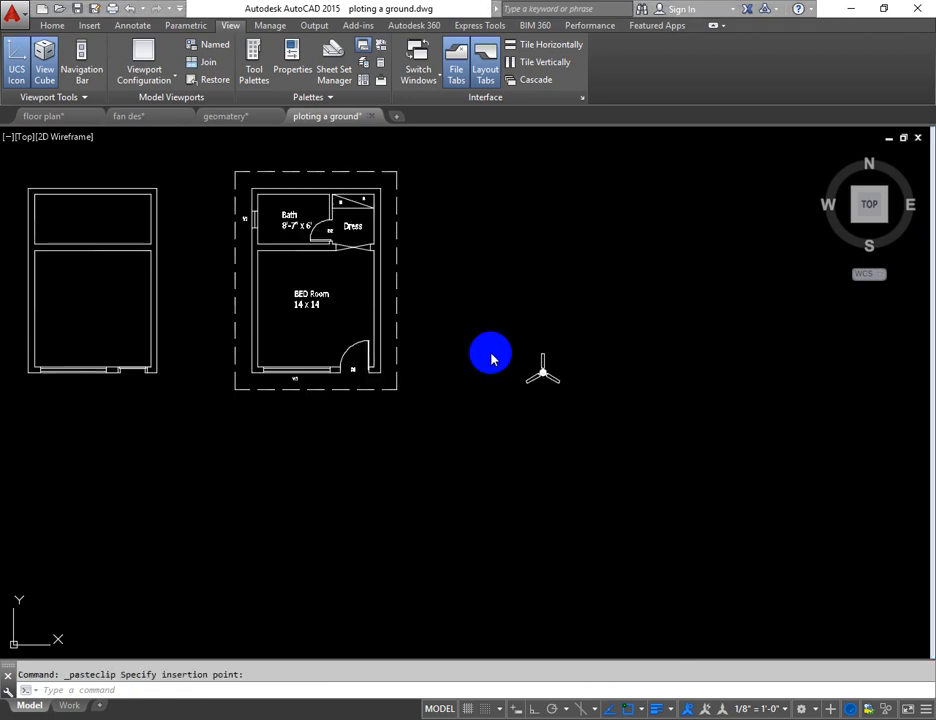
{"action": "left_click", "coordinate": [430, 354]}
{"action": "left_click", "coordinate": [421, 445]}
{"action": "middle_click_drag", "start_coordinate": [388, 452], "coordinate": [510, 501]}
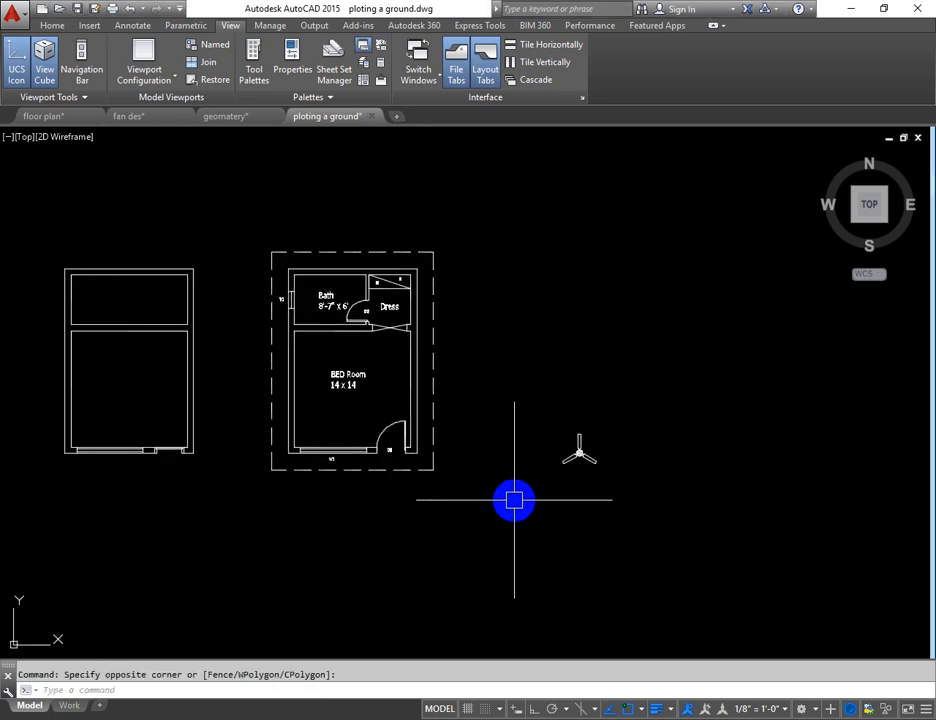
{"action": "scroll", "coordinate": [556, 462], "scroll_direction": "up", "scroll_amount": 2}
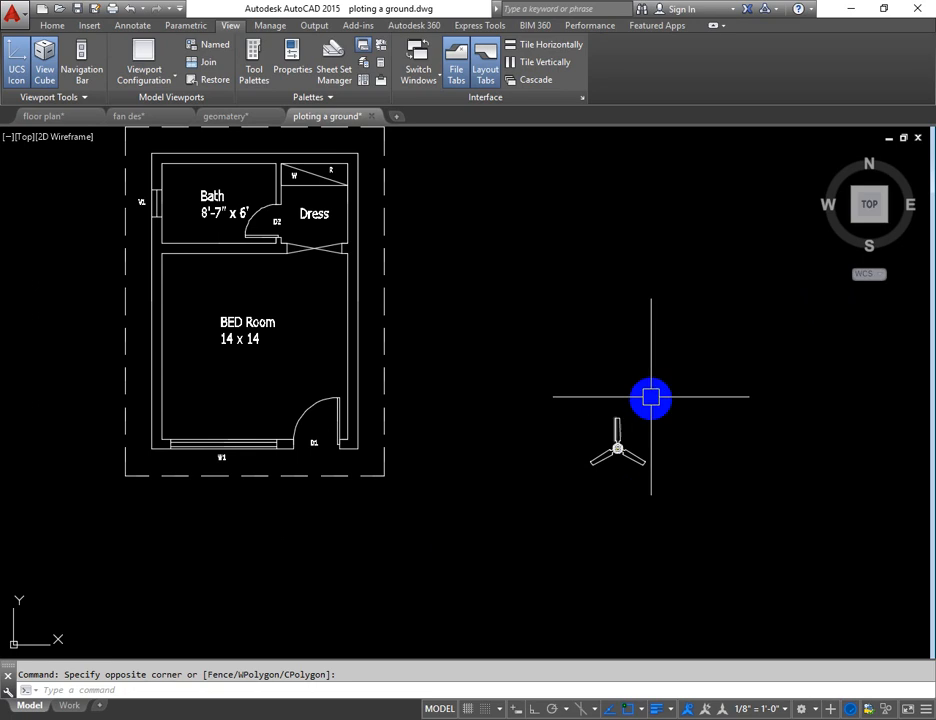
Group the pasted fan's parts and assign the group to the Fan layer
{"action": "left_click", "coordinate": [618, 440]}
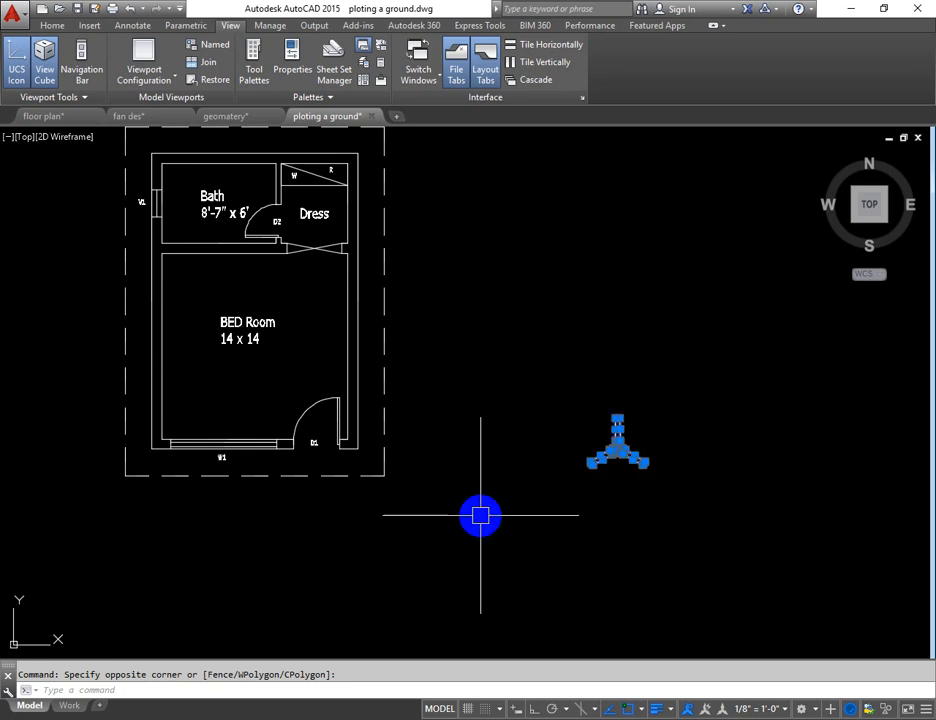
{"action": "key", "text": "Return"}
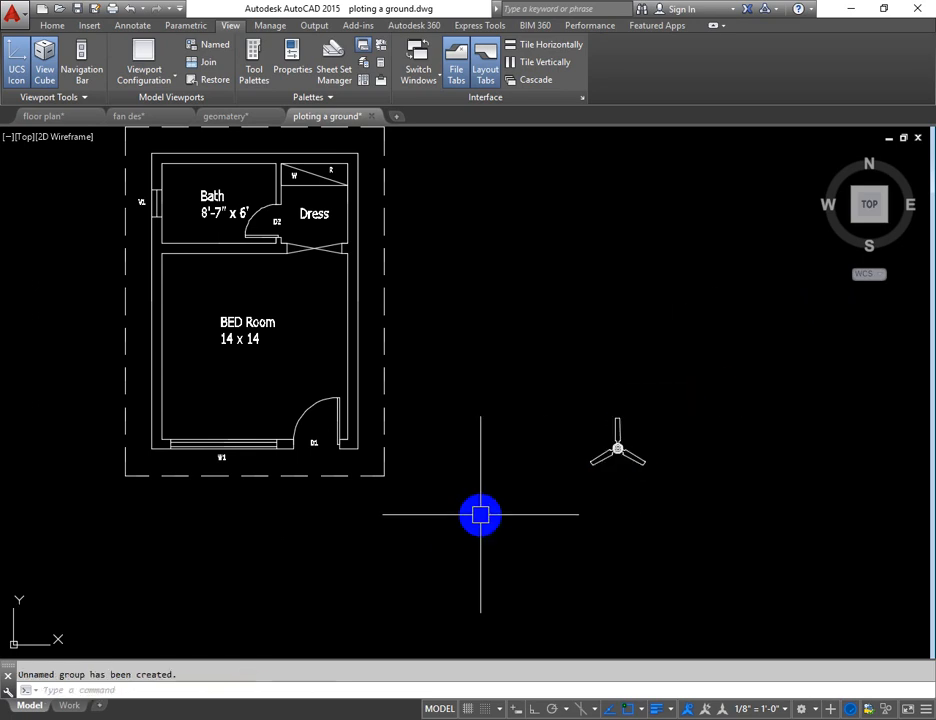
{"action": "left_click", "coordinate": [710, 350]}
{"action": "left_click", "coordinate": [593, 494]}
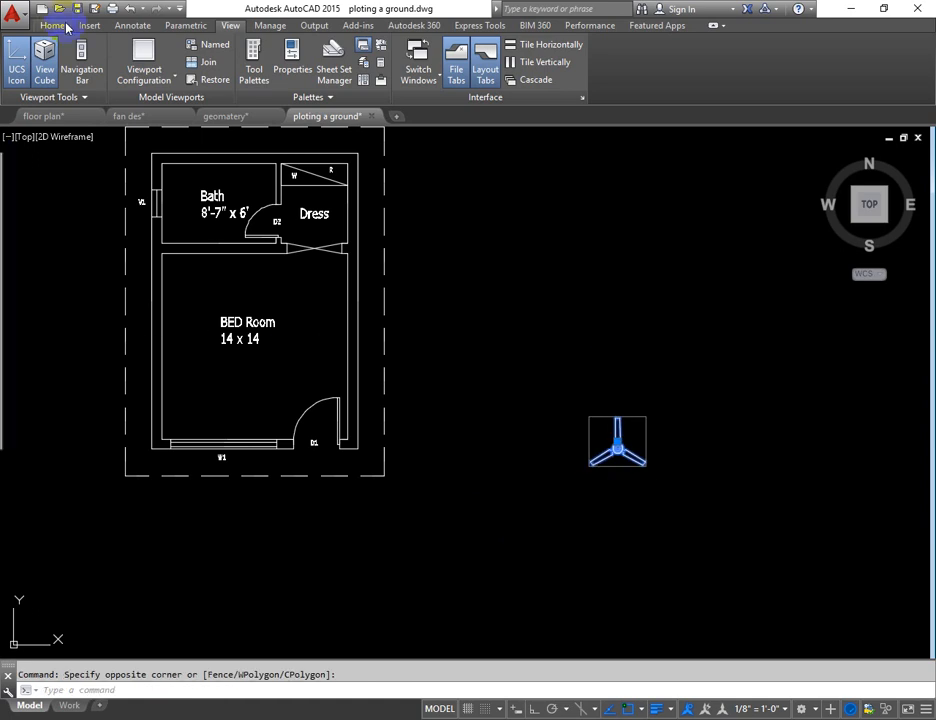
{"action": "left_click", "coordinate": [66, 27]}
{"action": "left_click", "coordinate": [465, 50]}
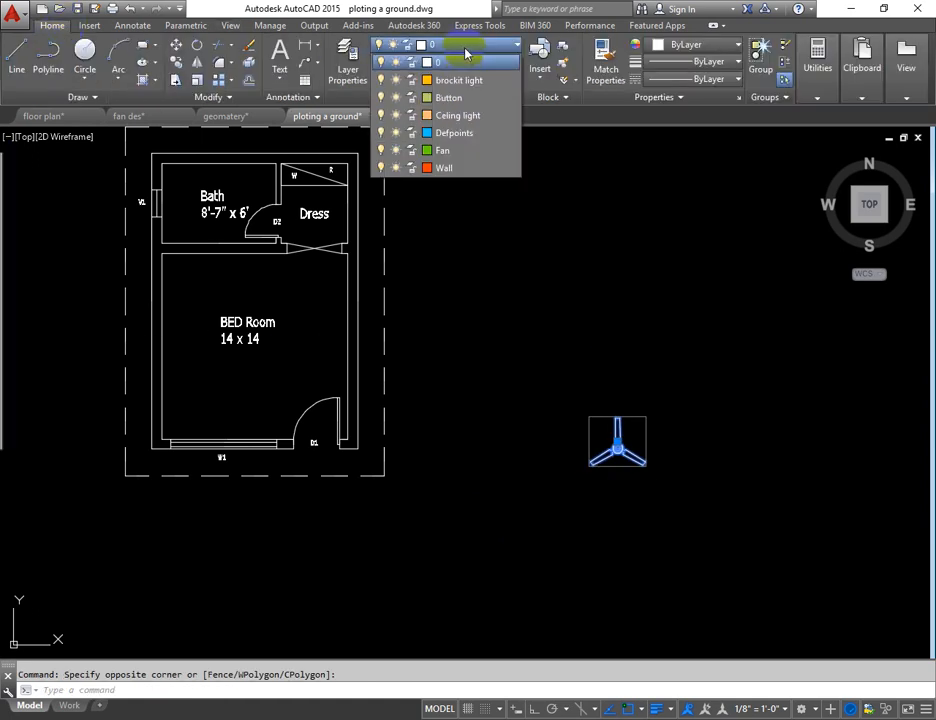
{"action": "left_click", "coordinate": [471, 151]}
{"action": "key", "text": "Escape"}
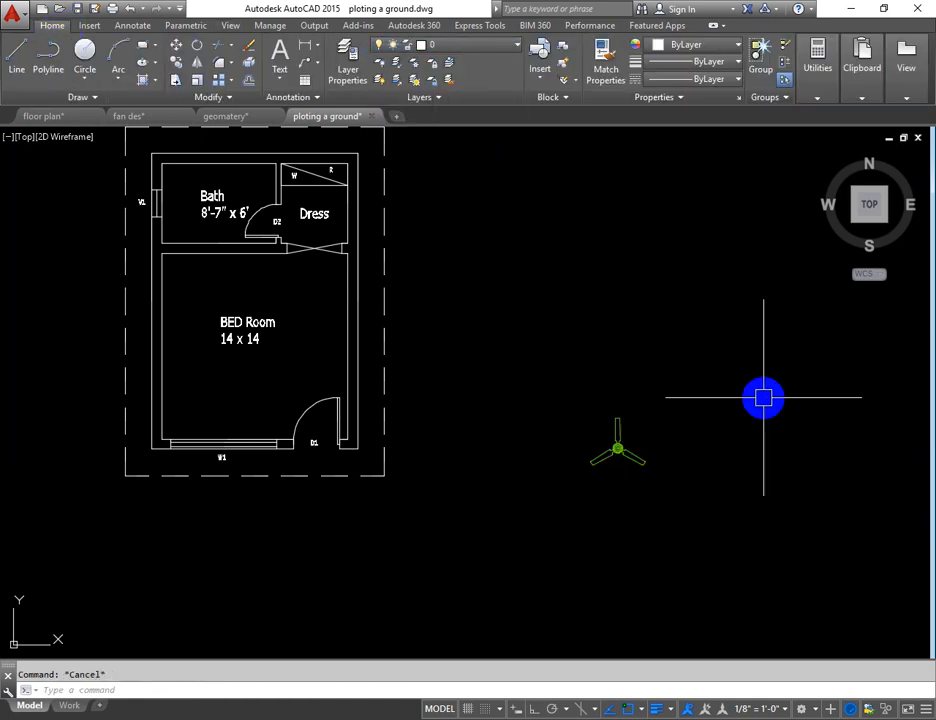
Draw a diagonal line across the bedroom from its upper-left inner corner to its lower-right inner corner
{"action": "scroll", "coordinate": [627, 470], "scroll_direction": "up", "scroll_amount": 4}
{"action": "scroll", "coordinate": [635, 449], "scroll_direction": "down", "scroll_amount": 4}
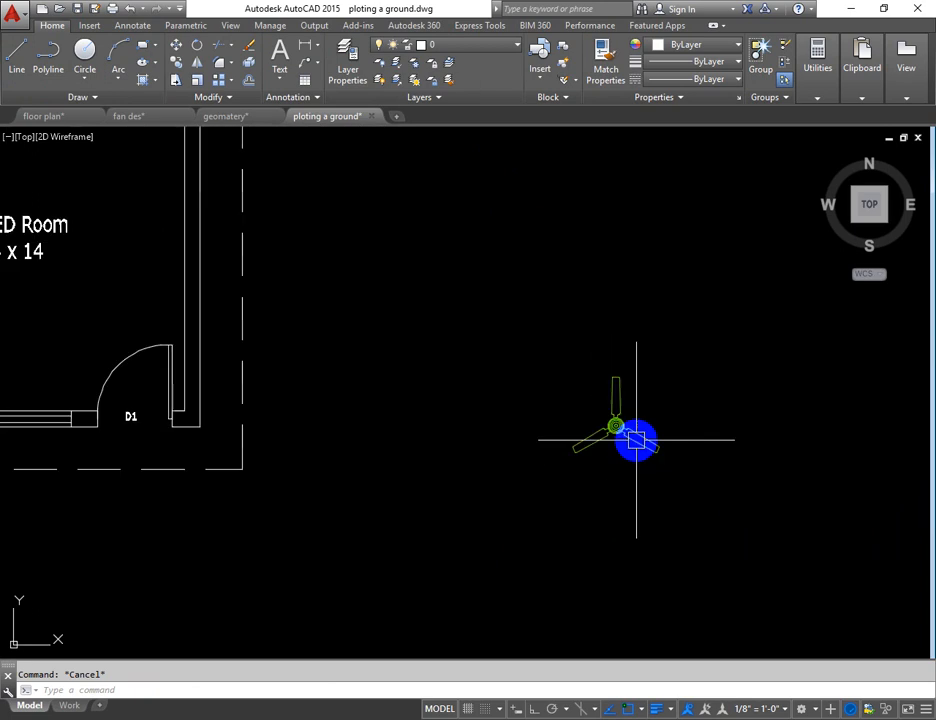
{"action": "type", "text": "l"}
{"action": "key", "text": "Return"}
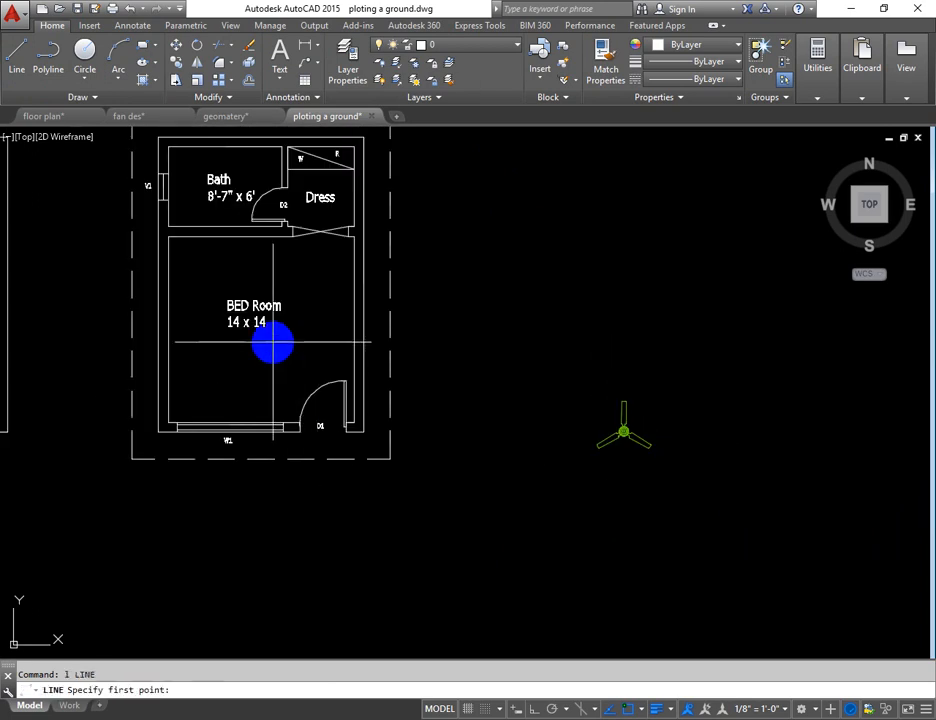
{"action": "left_click", "coordinate": [170, 237]}
{"action": "left_click", "coordinate": [354, 422]}
{"action": "key", "text": "Escape"}
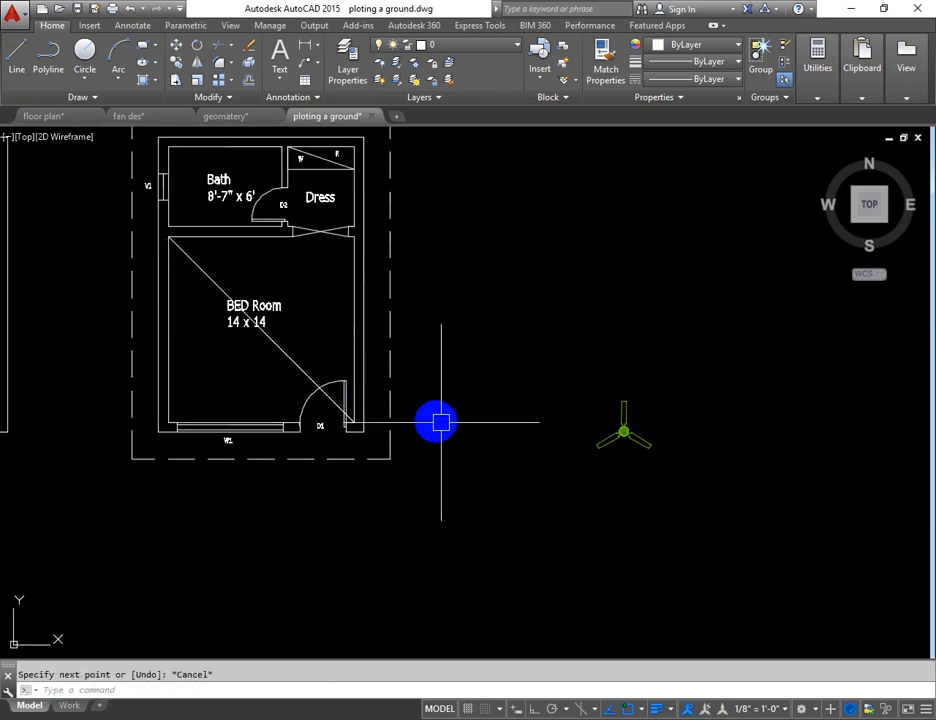
Create a layer named Text with index color 142 and close the layer manager
{"action": "middle_click_drag", "start_coordinate": [314, 218], "coordinate": [353, 258]}
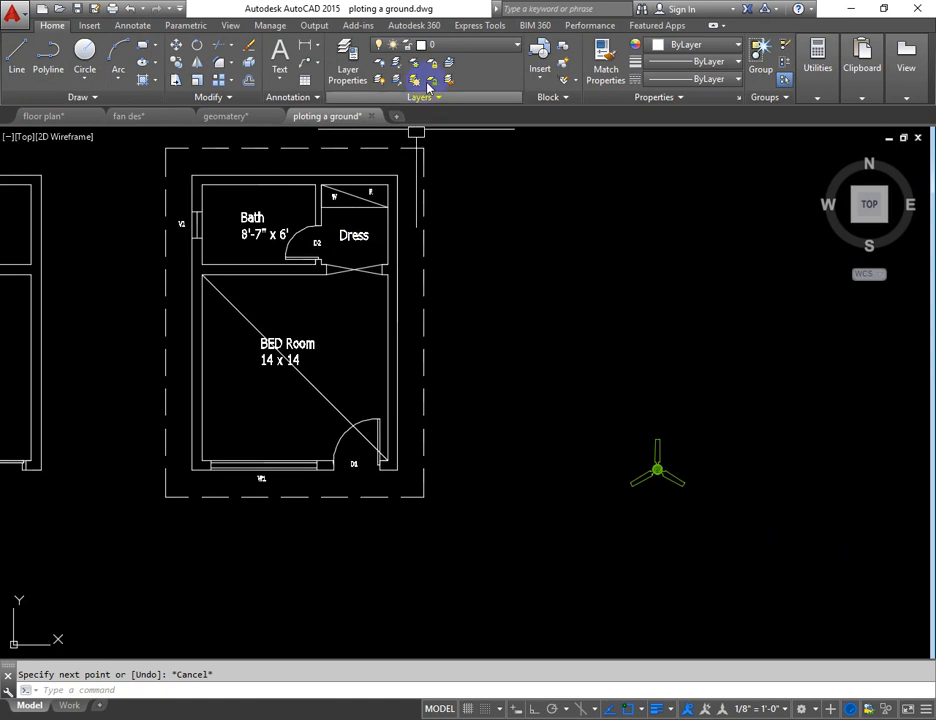
{"action": "type", "text": "la"}
{"action": "key", "text": "Return"}
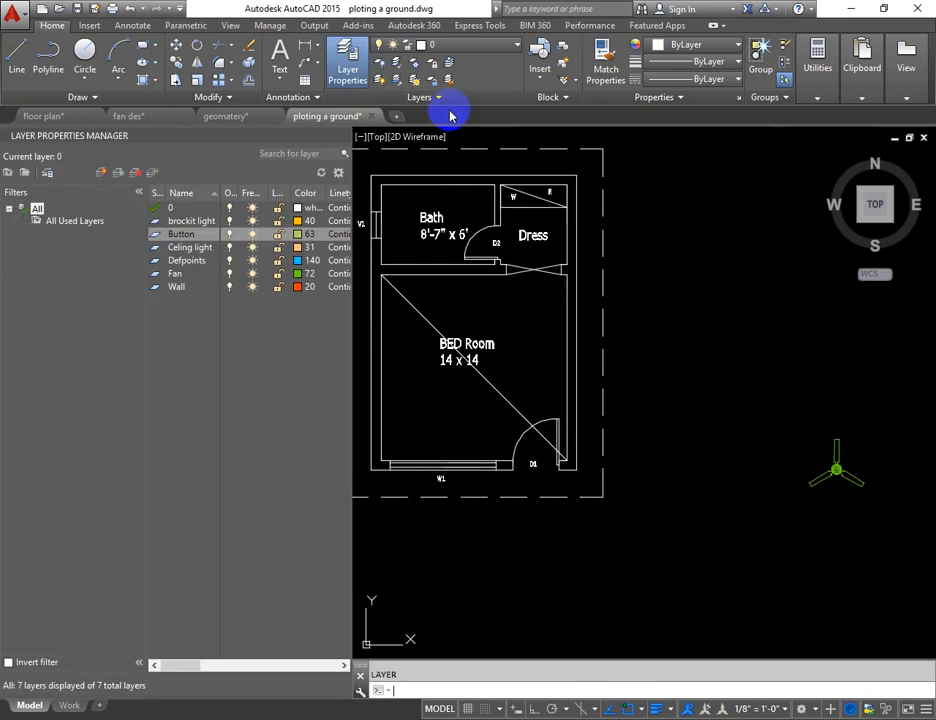
{"action": "left_click", "coordinate": [103, 175]}
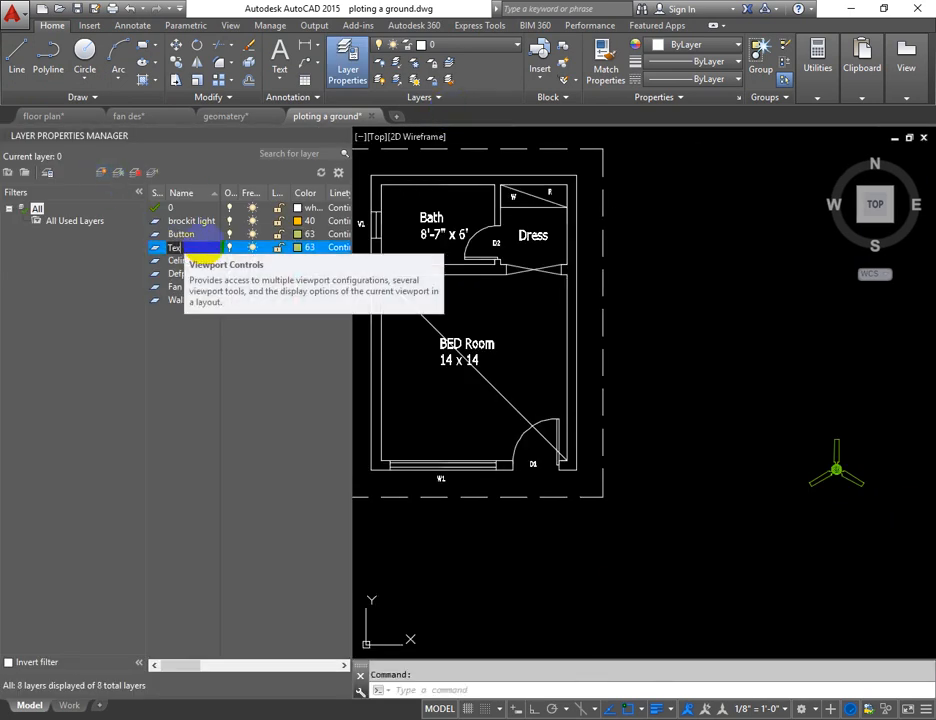
{"action": "left_click", "coordinate": [297, 247]}
{"action": "left_click", "coordinate": [482, 299]}
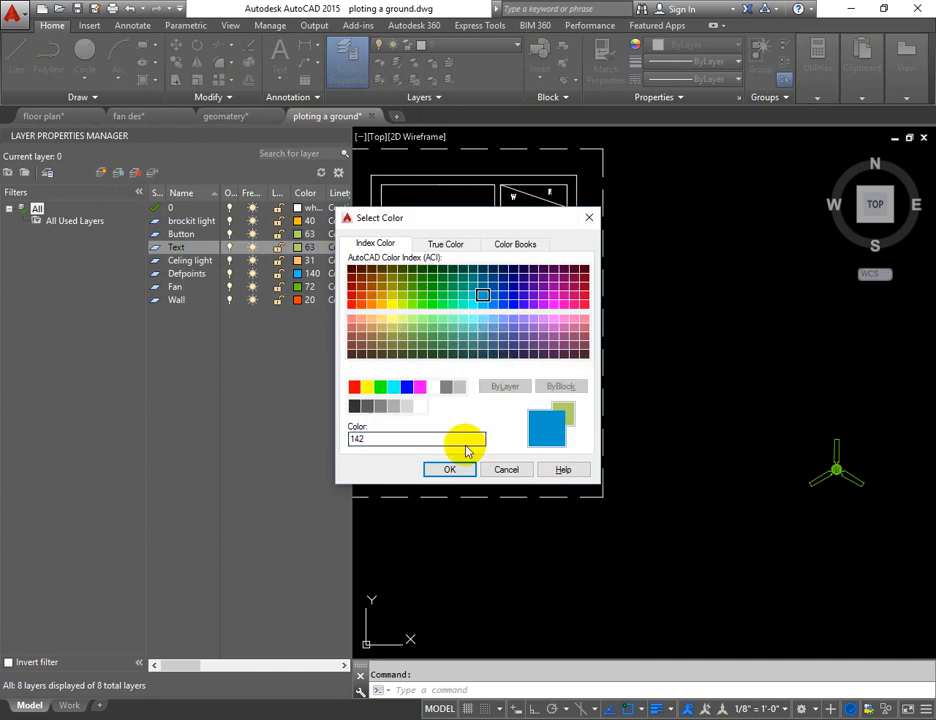
{"action": "left_click", "coordinate": [451, 469]}
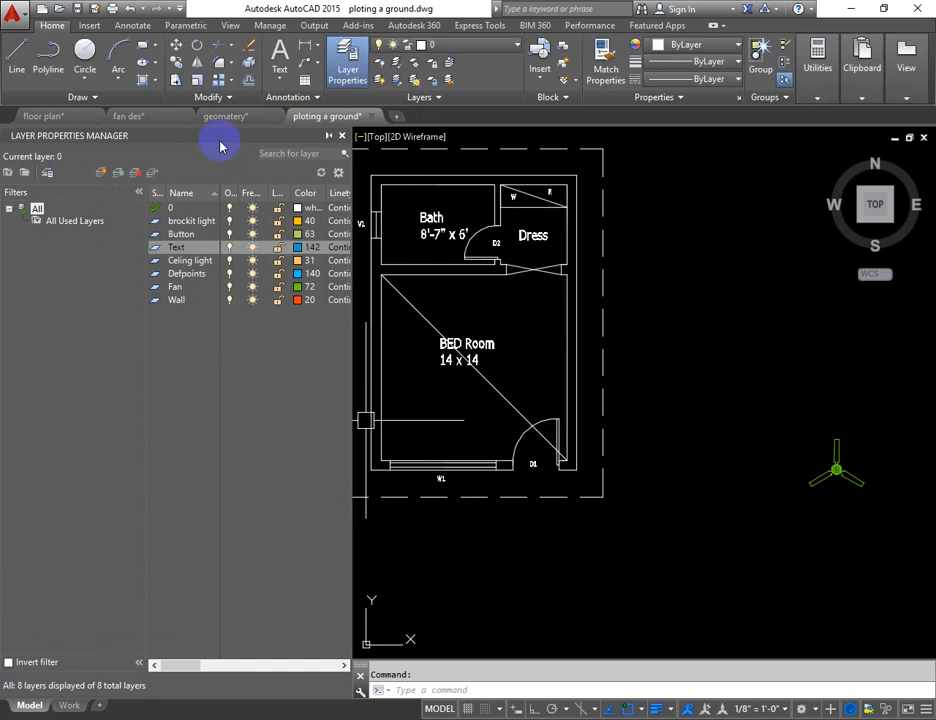
{"action": "left_click", "coordinate": [342, 138]}
Assign the Bath, Dress, BED Room, V1, D2, W and R labels to the Text layer
{"action": "left_click", "coordinate": [597, 311]}
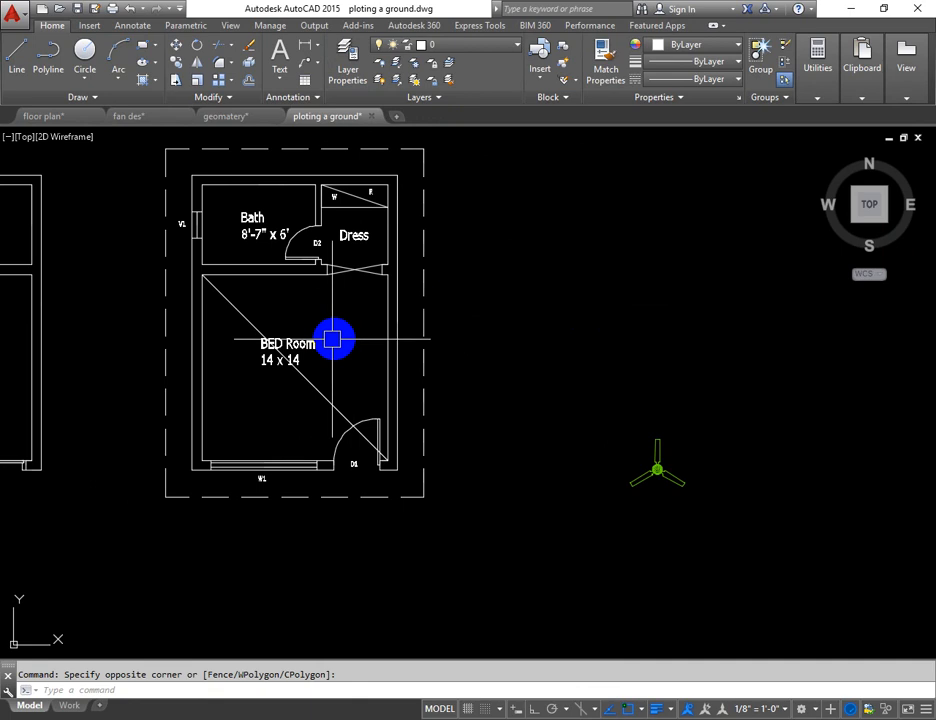
{"action": "left_click", "coordinate": [297, 222]}
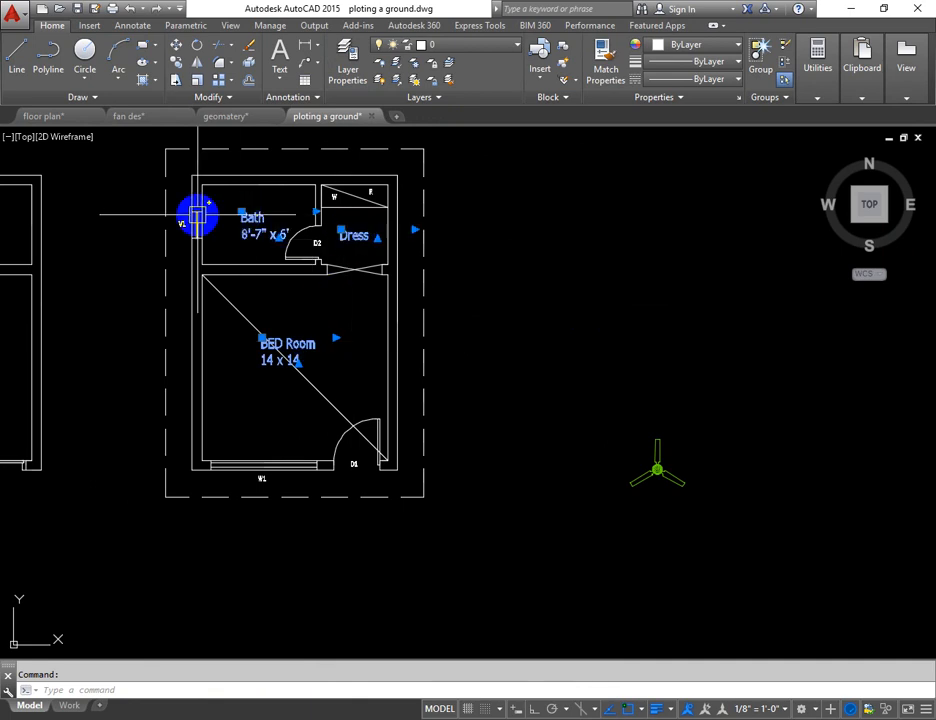
{"action": "scroll", "coordinate": [301, 247], "scroll_direction": "up", "scroll_amount": 2}
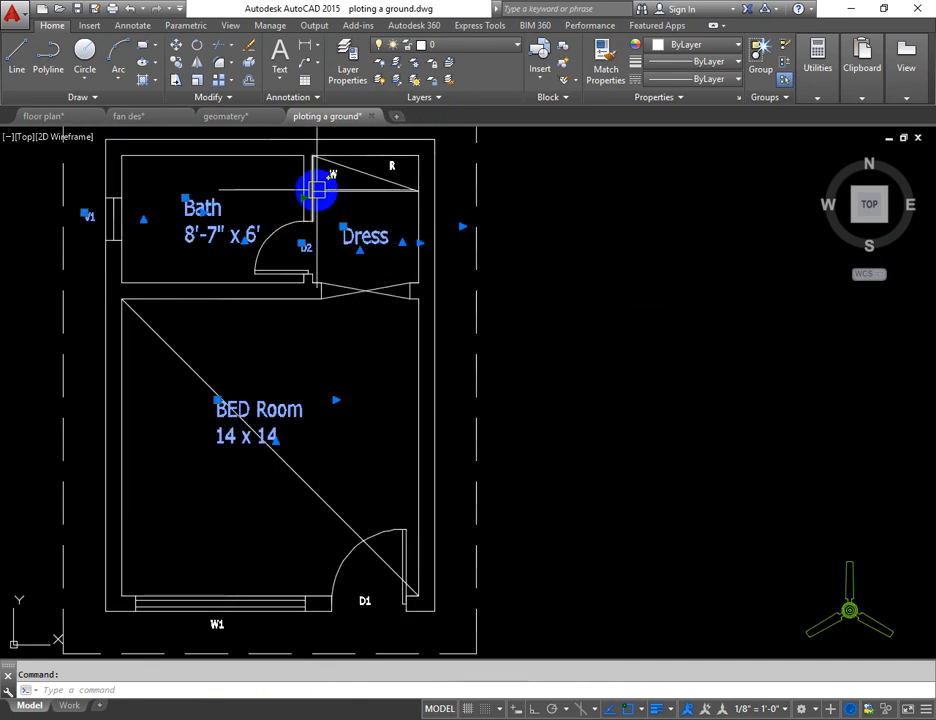
{"action": "left_click", "coordinate": [505, 45]}
{"action": "left_click", "coordinate": [470, 173]}
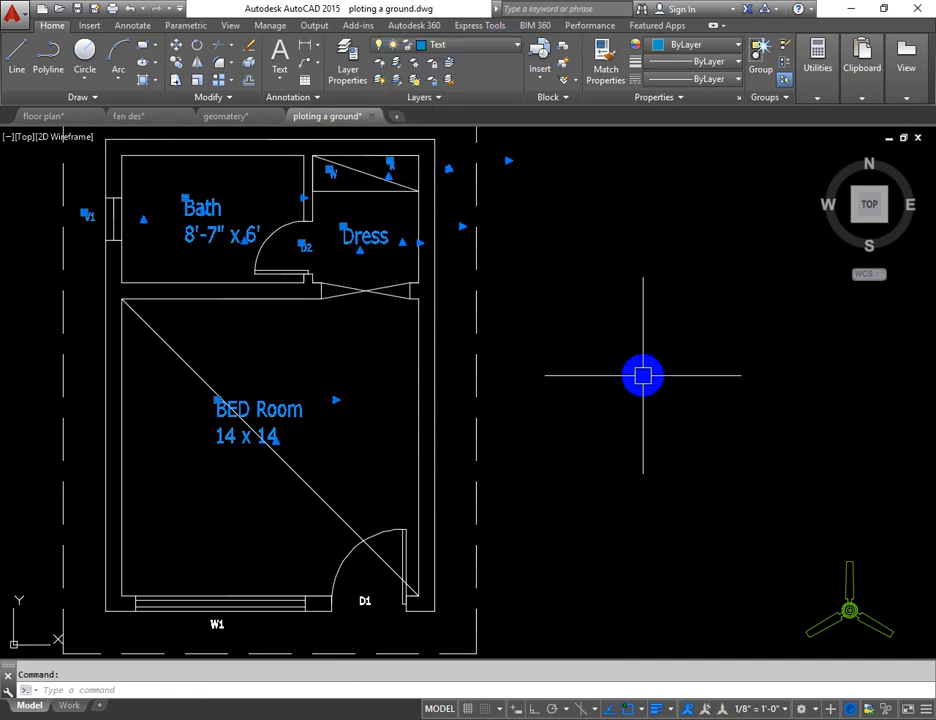
{"action": "key", "text": "Escape"}
Turn off the Text layer to hide its labels in the plan
{"action": "left_click", "coordinate": [463, 46]}
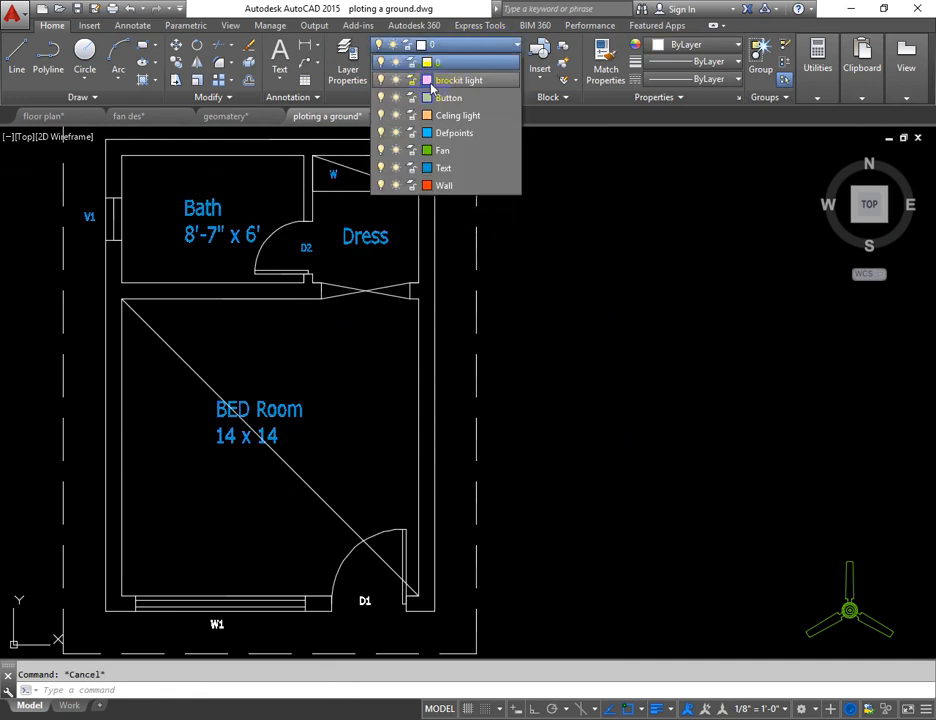
{"action": "left_click", "coordinate": [382, 169]}
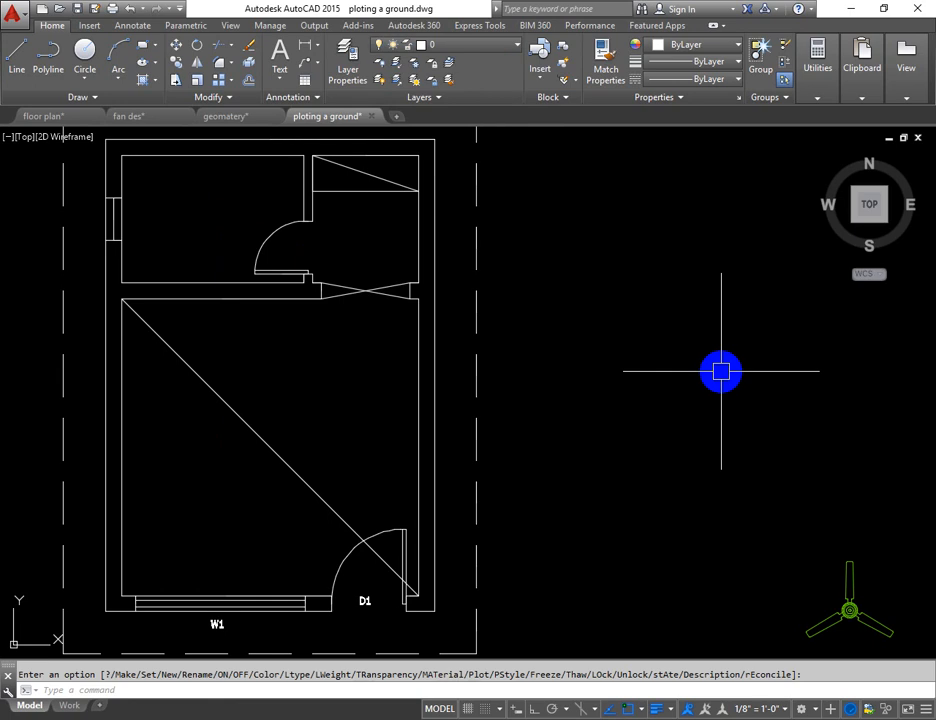
{"action": "scroll", "coordinate": [721, 371], "scroll_direction": "down", "scroll_amount": 2}
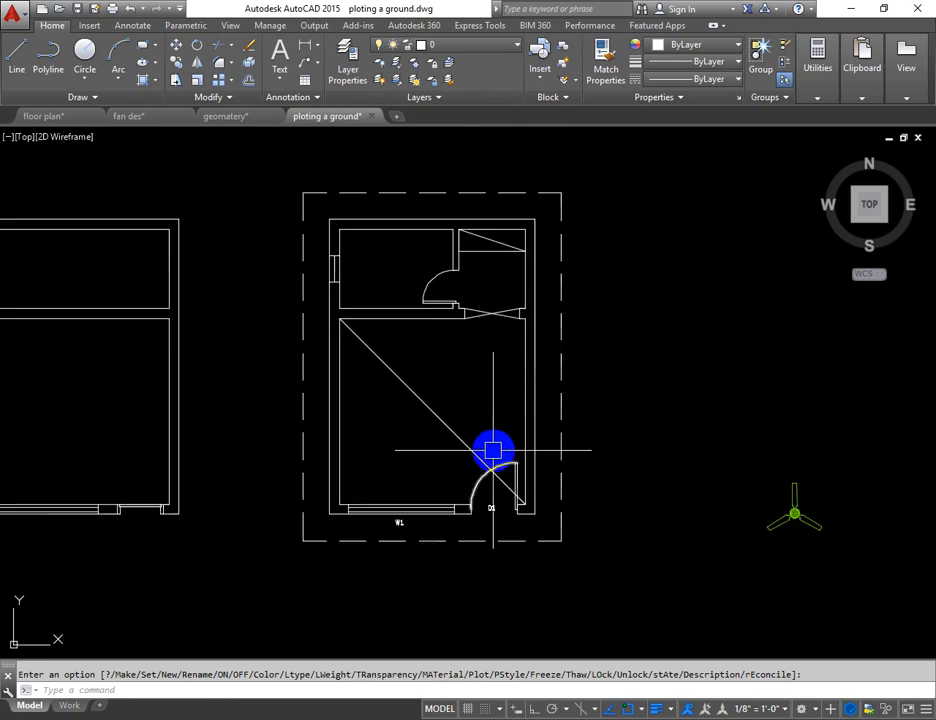
Assign the D1 and W1 labels to the Text layer so they are hidden with the others
{"action": "left_click", "coordinate": [486, 510]}
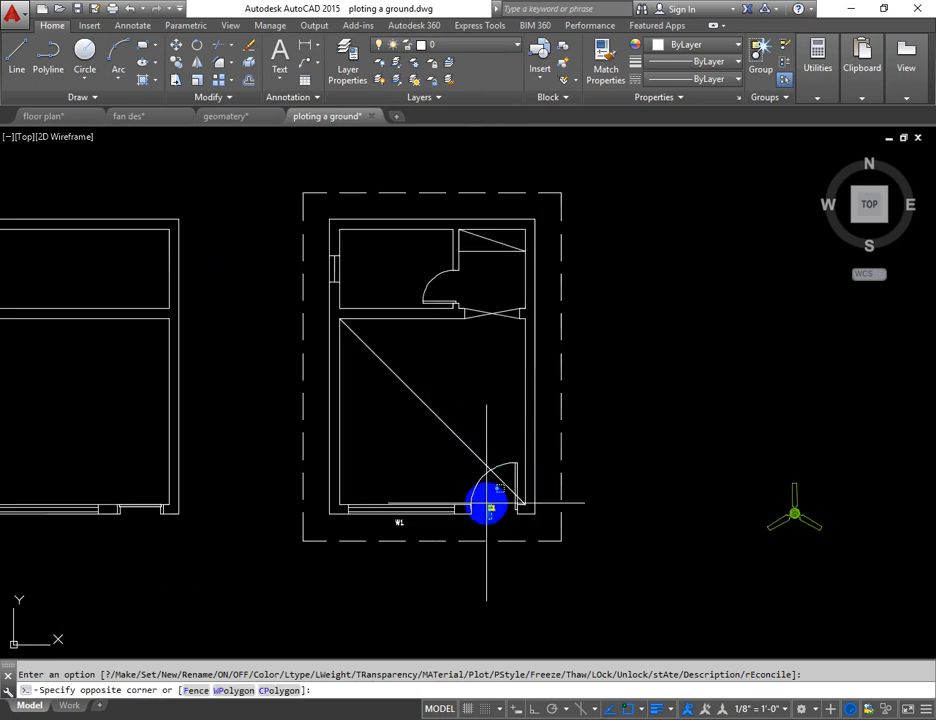
{"action": "left_click", "coordinate": [480, 505]}
{"action": "left_click", "coordinate": [468, 46]}
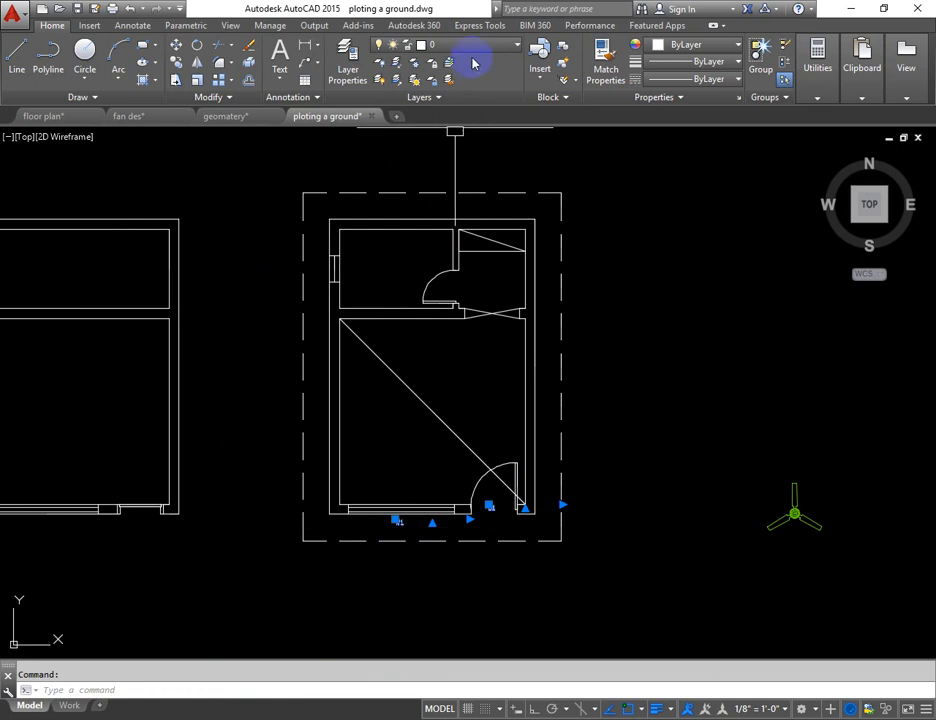
{"action": "left_click", "coordinate": [472, 168]}
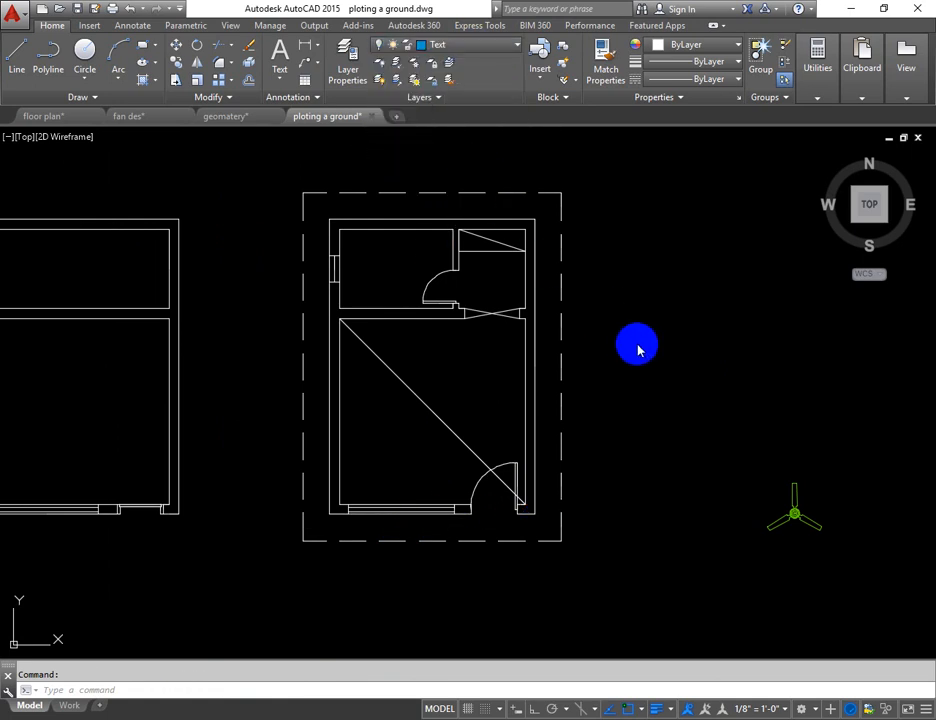
{"action": "key", "text": "Escape"}
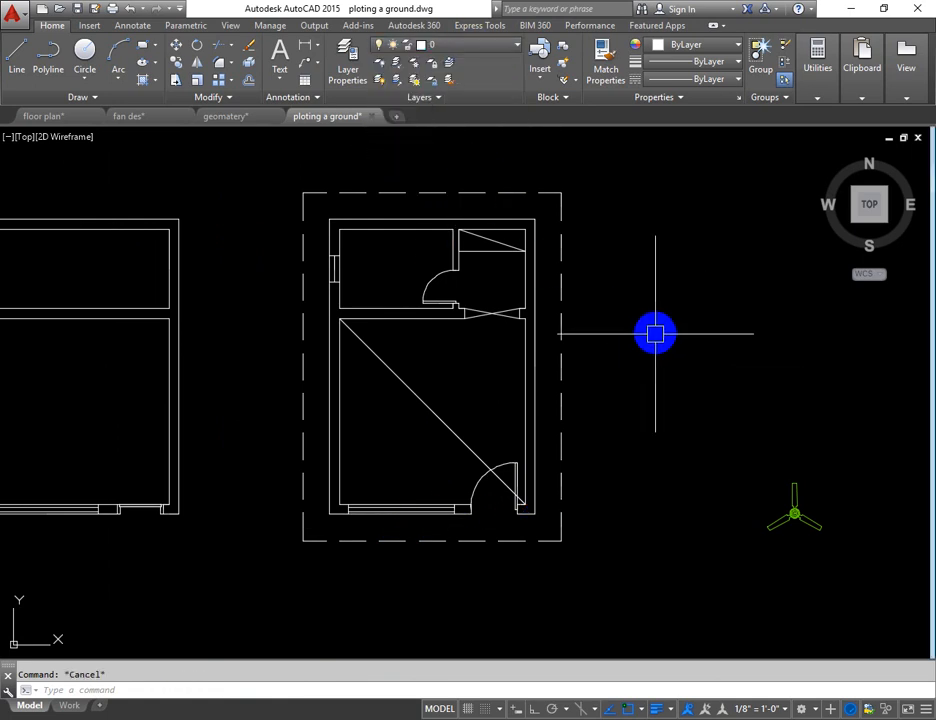
Move the green ceiling fan by its center to the midpoint of the bedroom's diagonal line
{"action": "middle_click_drag", "start_coordinate": [652, 345], "coordinate": [637, 340]}
{"action": "left_click", "coordinate": [796, 523]}
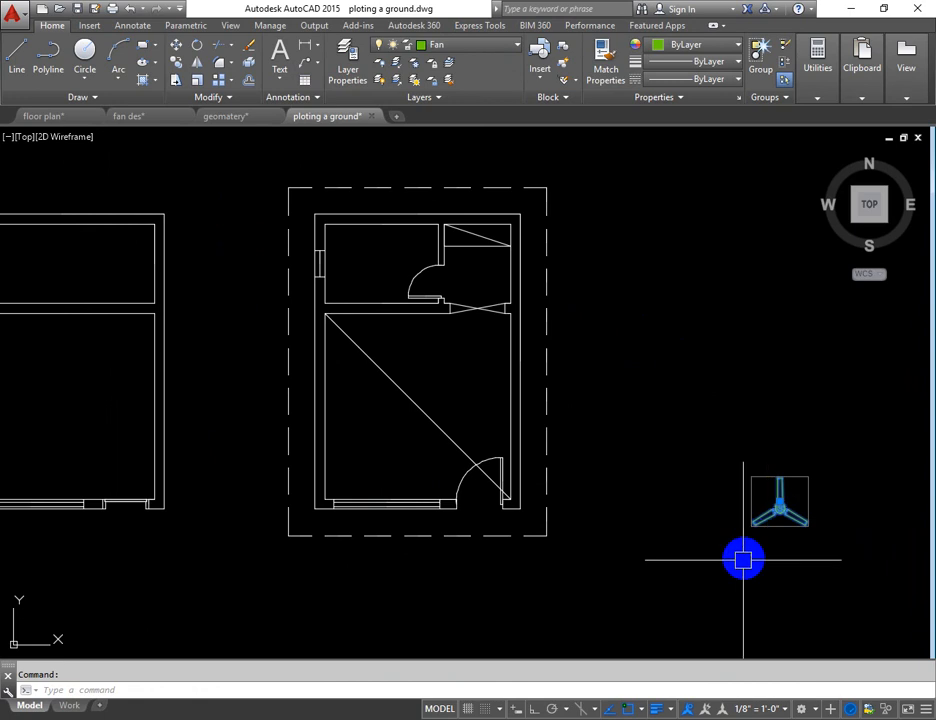
{"action": "key", "text": "Escape"}
{"action": "left_click", "coordinate": [780, 535]}
{"action": "type", "text": "m"}
{"action": "key", "text": "Return"}
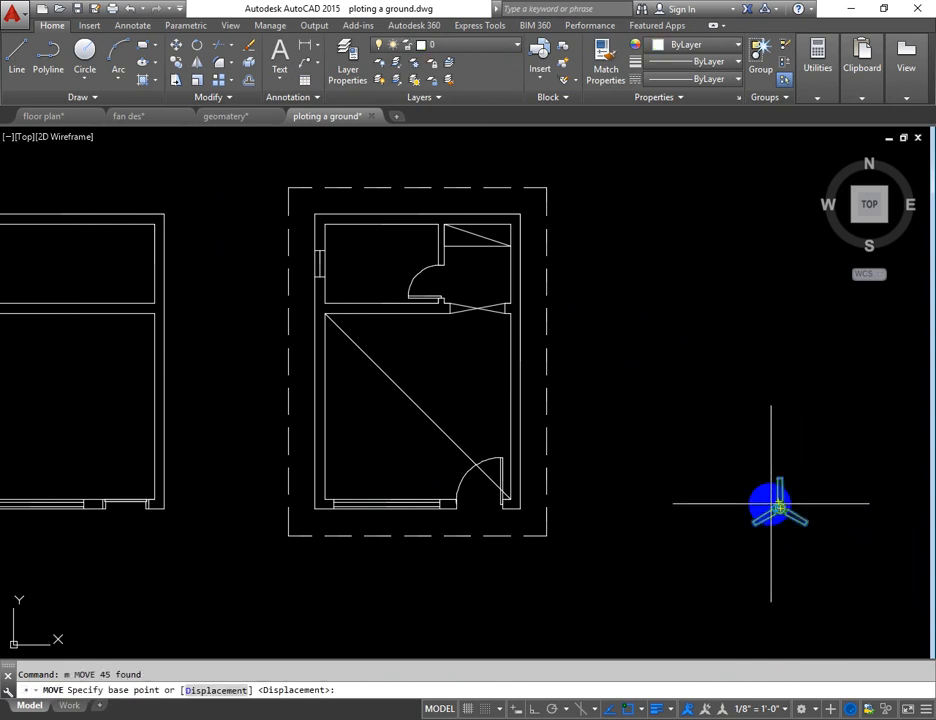
{"action": "scroll", "coordinate": [783, 516], "scroll_direction": "up", "scroll_amount": 7}
{"action": "left_click", "coordinate": [783, 516]}
{"action": "scroll", "coordinate": [783, 516], "scroll_direction": "down", "scroll_amount": 9}
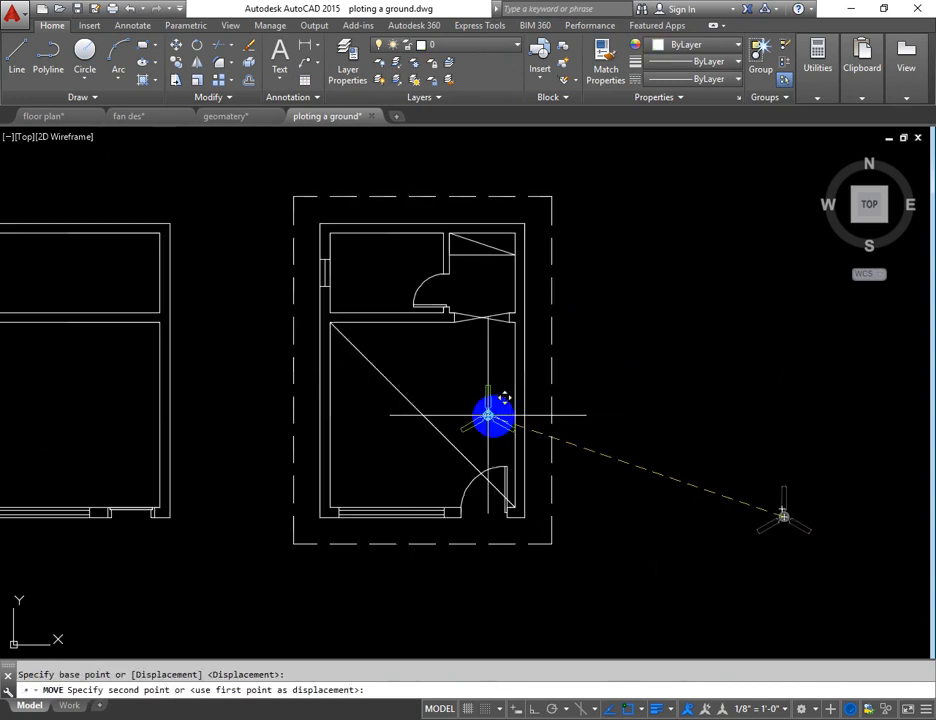
{"action": "left_click", "coordinate": [416, 411]}
{"action": "key", "text": "Escape"}
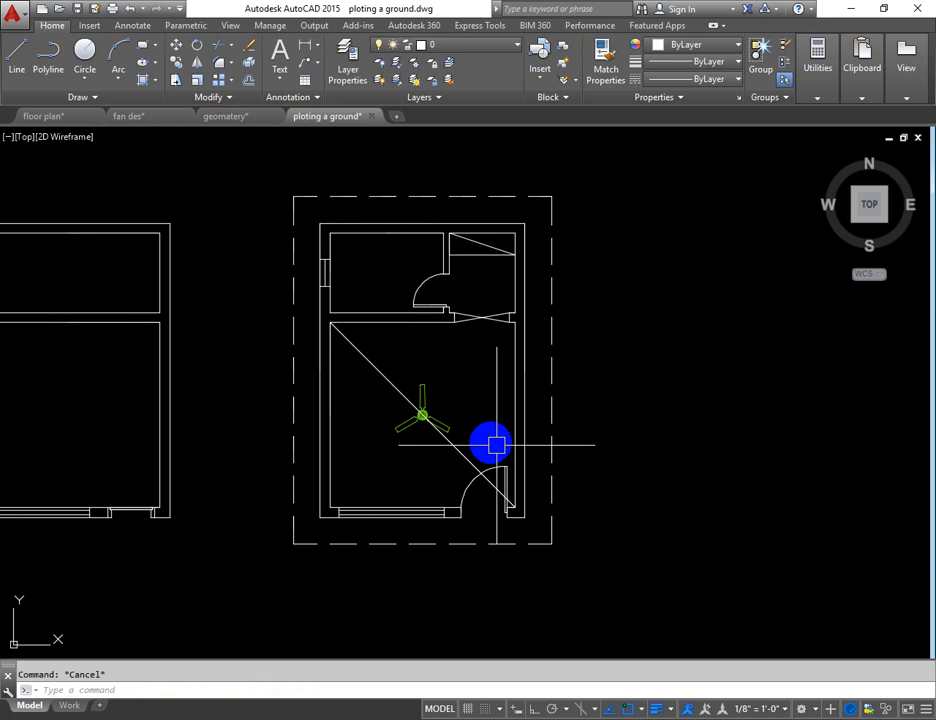
Erase the diagonal guide line across the bedroom
{"action": "left_click", "coordinate": [440, 449]}
{"action": "type", "text": "e"}
{"action": "key", "text": "Return"}
{"action": "scroll", "coordinate": [455, 455], "scroll_direction": "up", "scroll_amount": 2}
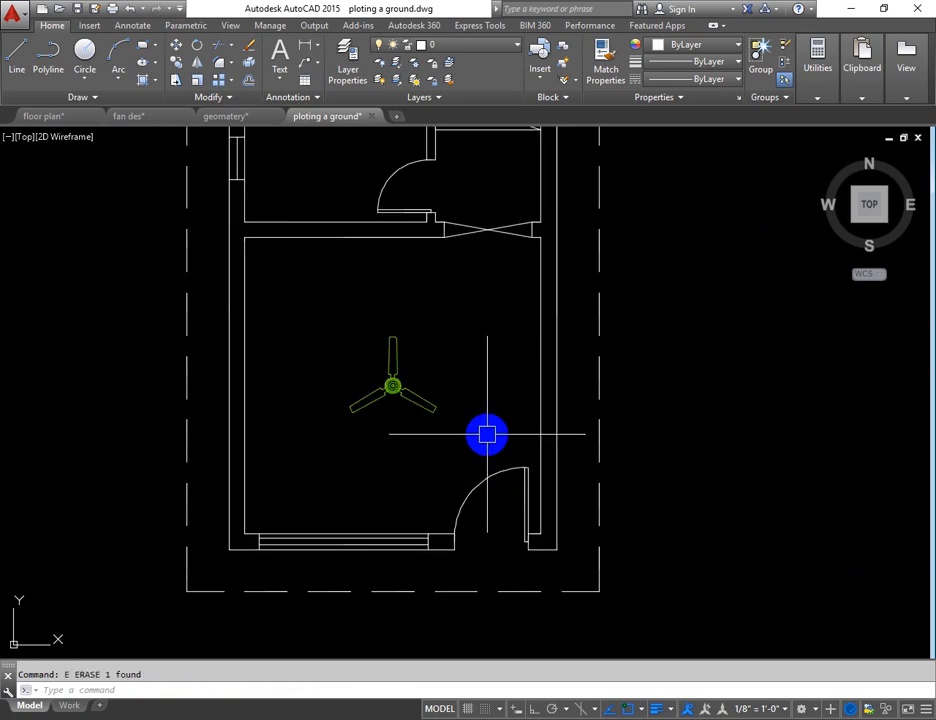
Draw a rectangle from the bedroom's upper-left inner corner to its lower-right inner corner
{"action": "key", "text": "Escape"}
{"action": "type", "text": "rec"}
{"action": "key", "text": "Return"}
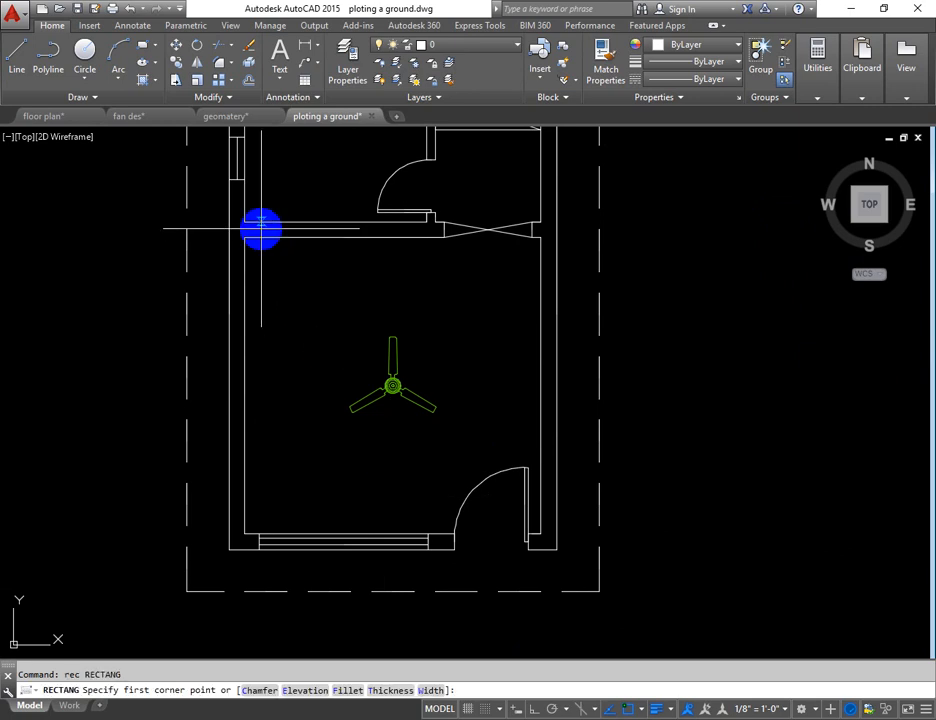
{"action": "left_click", "coordinate": [244, 237]}
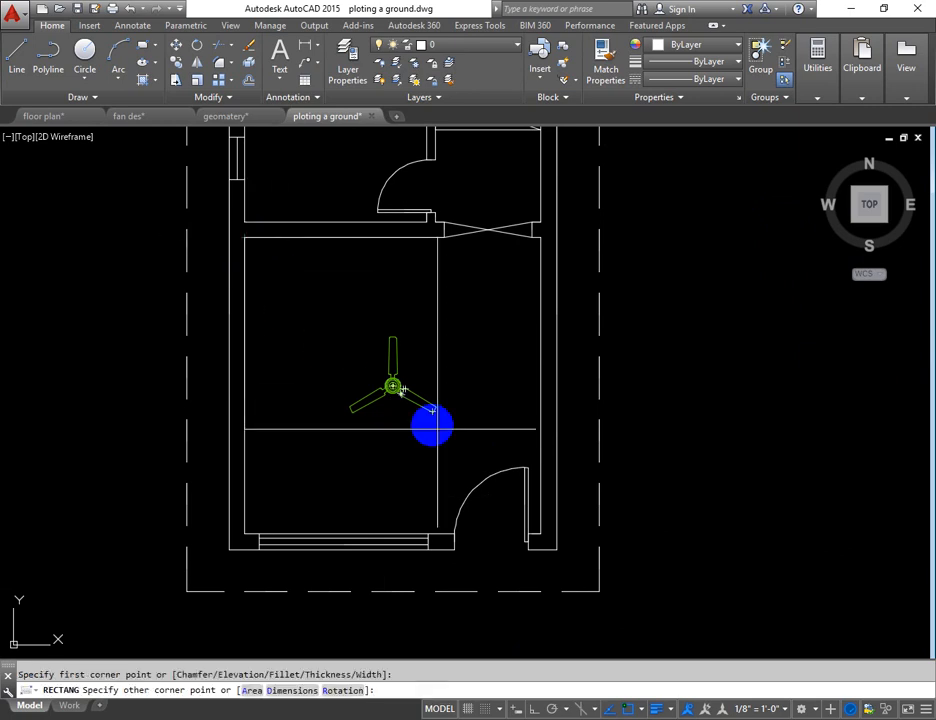
{"action": "left_click", "coordinate": [541, 535]}
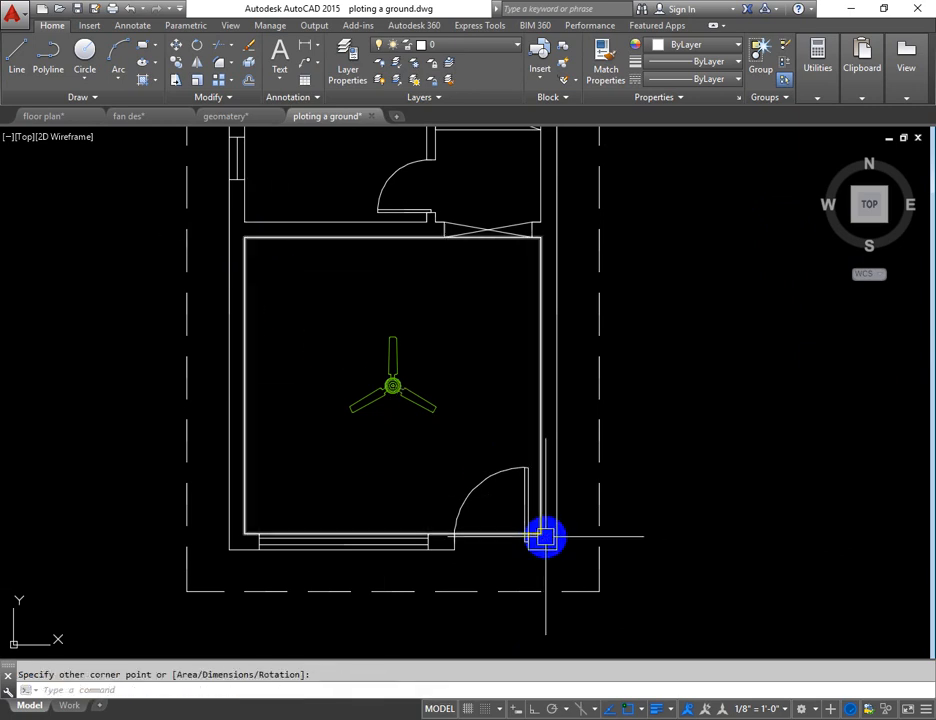
Offset the bedroom rectangle 24 inches inward
{"action": "type", "text": "o"}
{"action": "key", "text": "Return"}
{"action": "type", "text": "24"}
{"action": "key", "text": "Return"}
{"action": "left_click", "coordinate": [481, 535]}
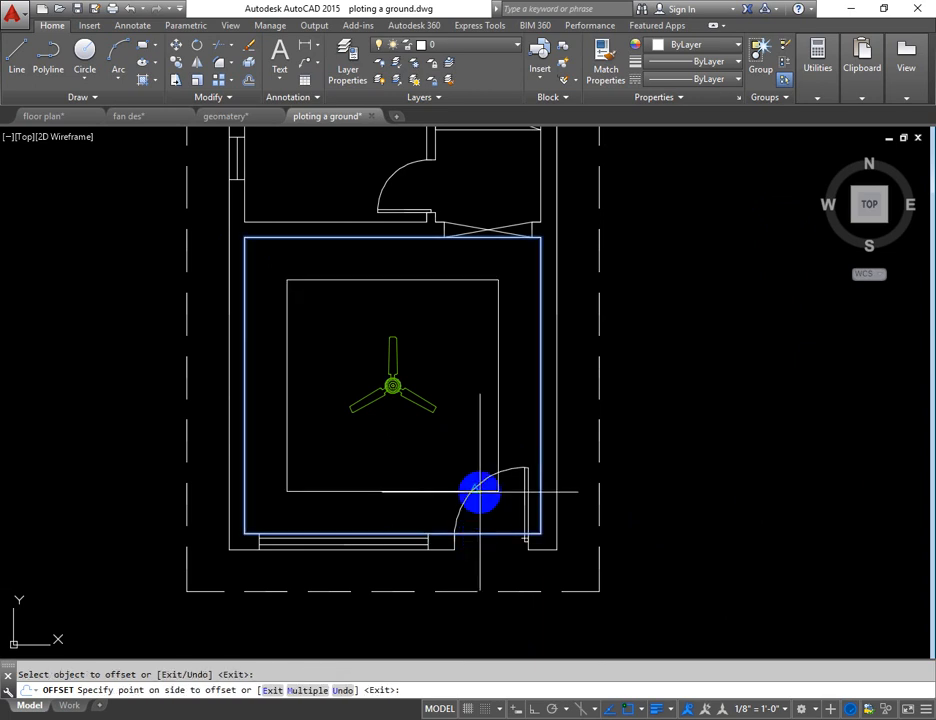
{"action": "left_click", "coordinate": [472, 487]}
{"action": "key", "text": "Escape"}
Erase the outer rectangle along the bedroom walls, keeping the offset one
{"action": "left_click", "coordinate": [493, 535]}
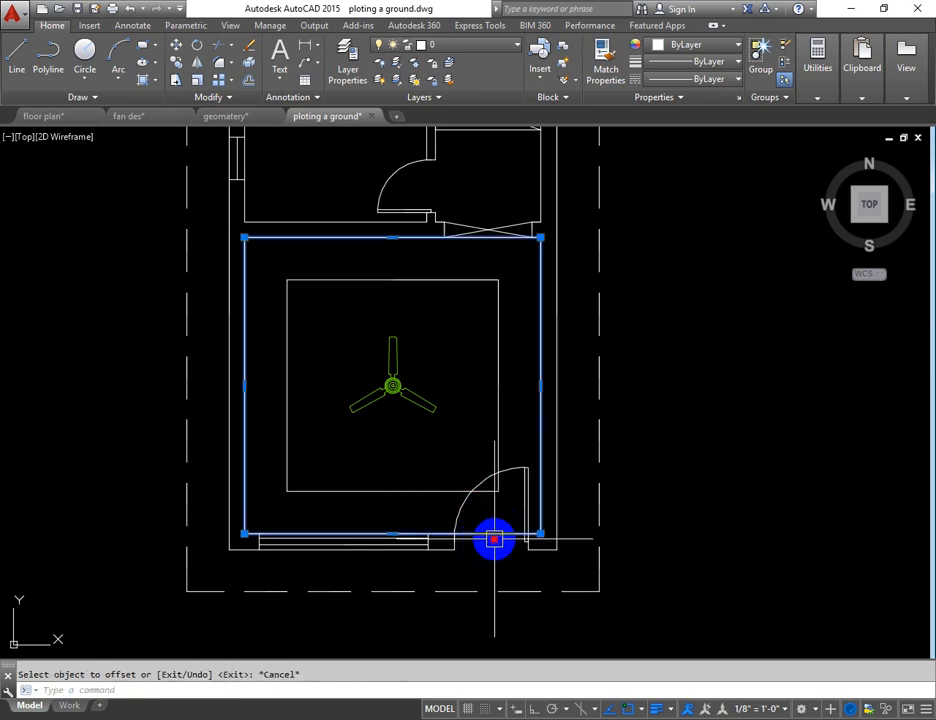
{"action": "type", "text": "e"}
{"action": "key", "text": "Return"}
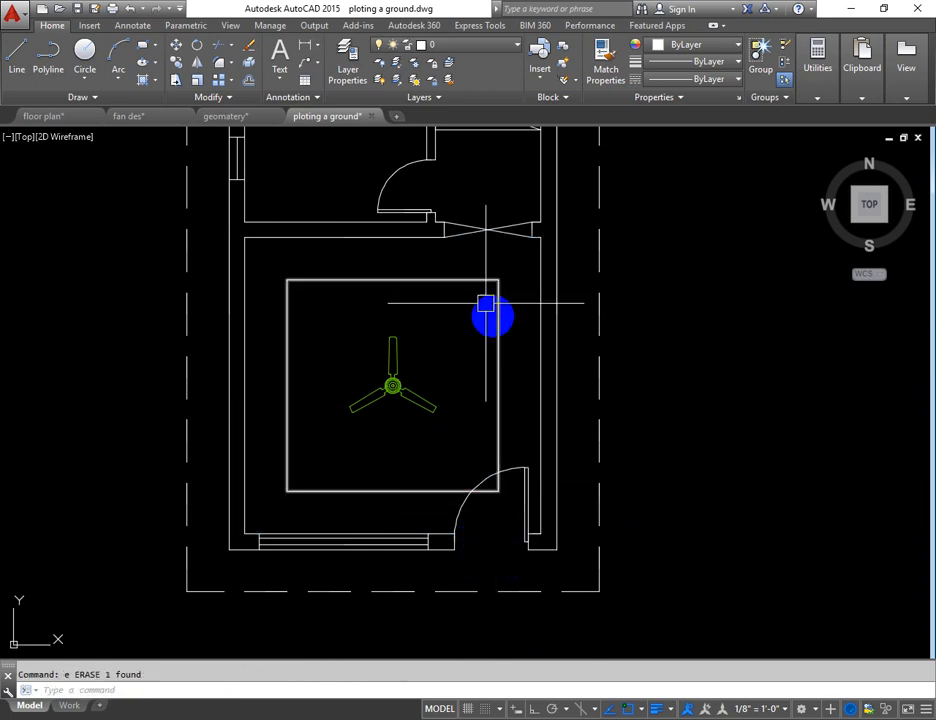
{"action": "scroll", "coordinate": [536, 620], "scroll_direction": "down", "scroll_amount": 5}
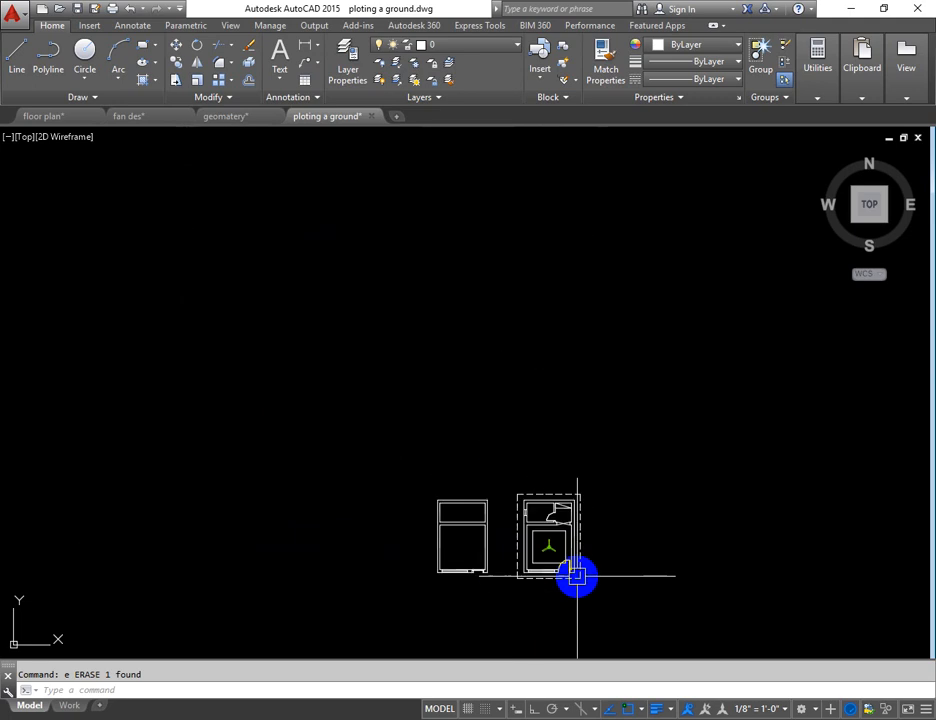
{"action": "left_click", "coordinate": [149, 124]}
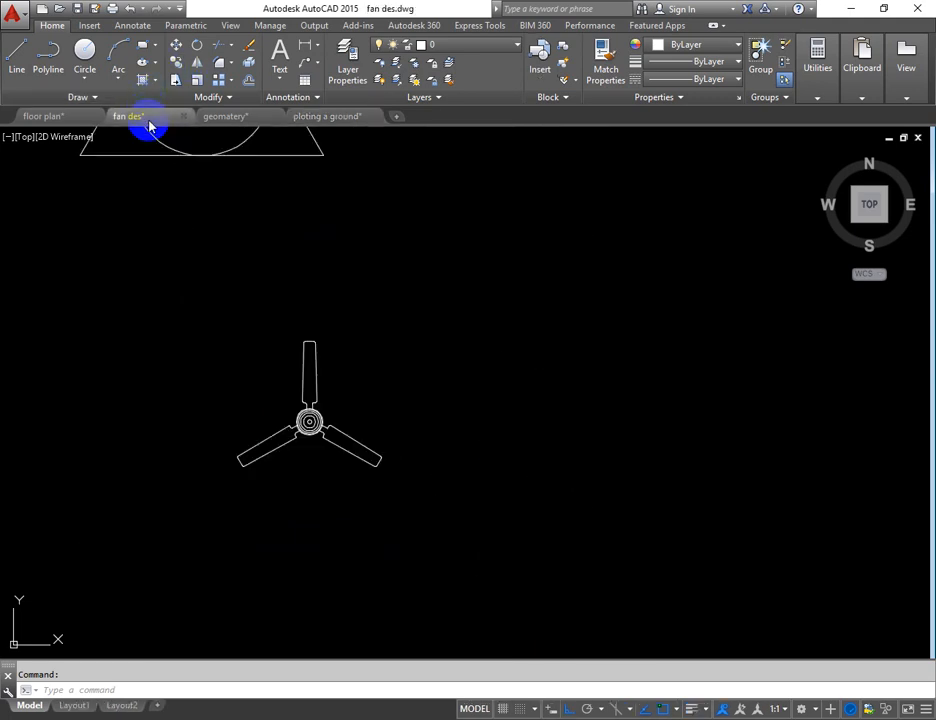
{"action": "left_click", "coordinate": [45, 117]}
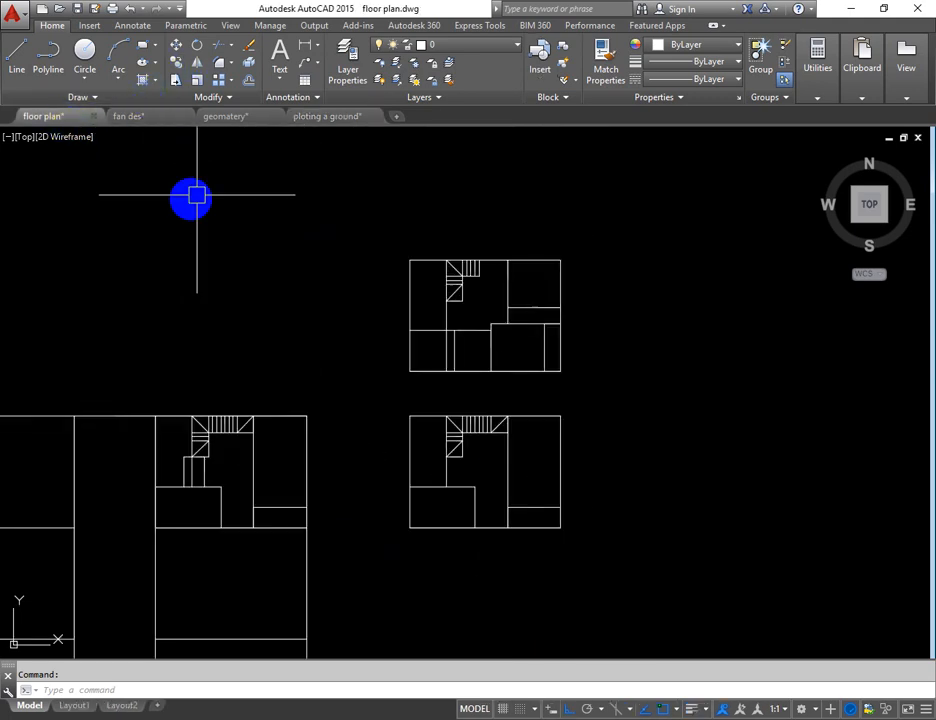
{"action": "left_click", "coordinate": [316, 118]}
Draw a circle with a radius of about 2 7/32 inches centered on the offset rectangle's upper-right corner
{"action": "scroll", "coordinate": [563, 556], "scroll_direction": "up", "scroll_amount": 5}
{"action": "scroll", "coordinate": [563, 556], "scroll_direction": "up", "scroll_amount": 2}
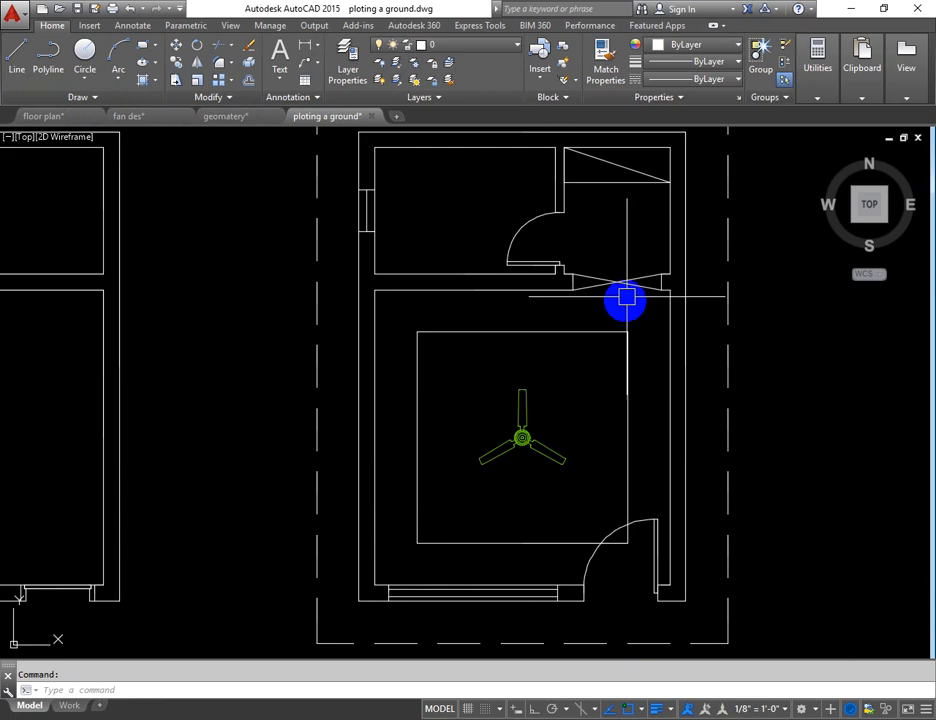
{"action": "scroll", "coordinate": [625, 310], "scroll_direction": "up", "scroll_amount": 5}
{"action": "type", "text": "c"}
{"action": "key", "text": "Return"}
{"action": "left_click", "coordinate": [613, 411]}
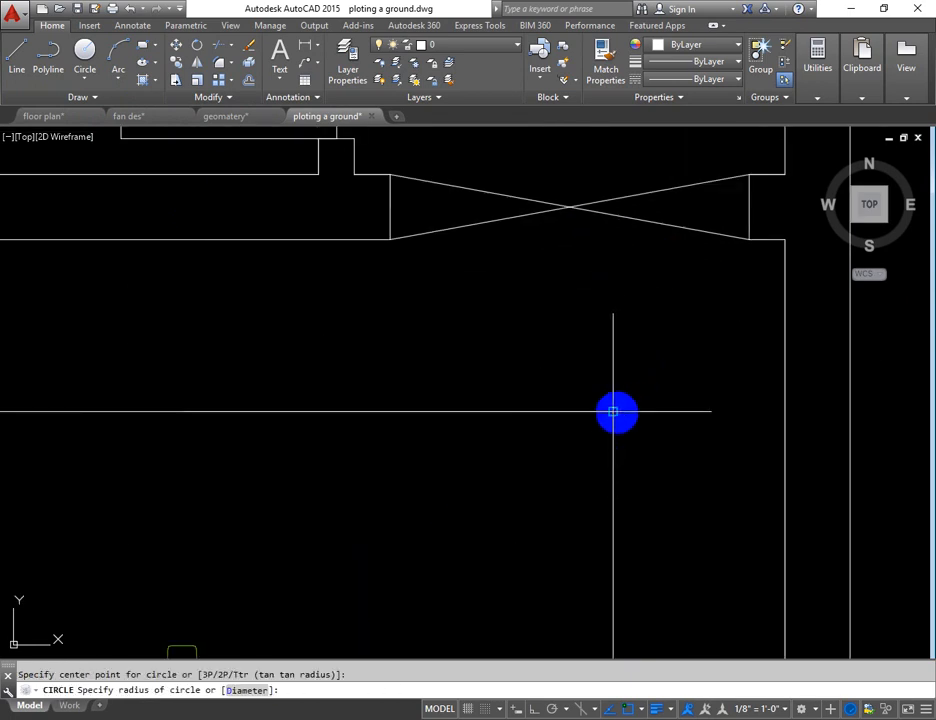
{"action": "key", "text": "Escape"}
Draw horizontal and vertical lines across the small circle to form a crossed light symbol
{"action": "scroll", "coordinate": [640, 414], "scroll_direction": "up", "scroll_amount": 2}
{"action": "type", "text": "l"}
{"action": "key", "text": "Return"}
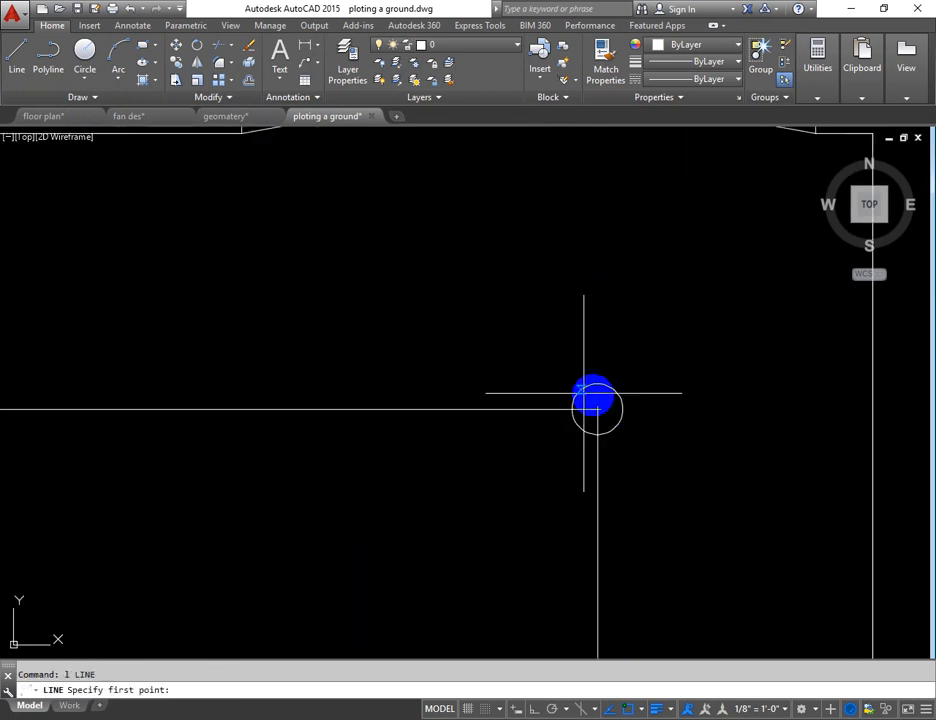
{"action": "left_click", "coordinate": [598, 410]}
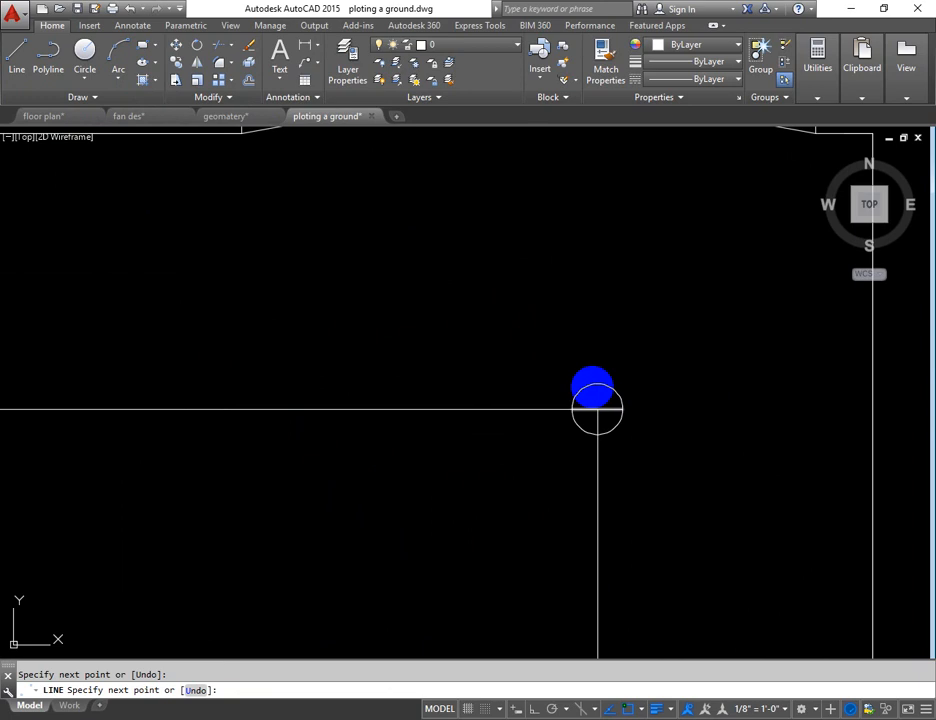
{"action": "left_click", "coordinate": [596, 387]}
{"action": "key", "text": "Escape"}
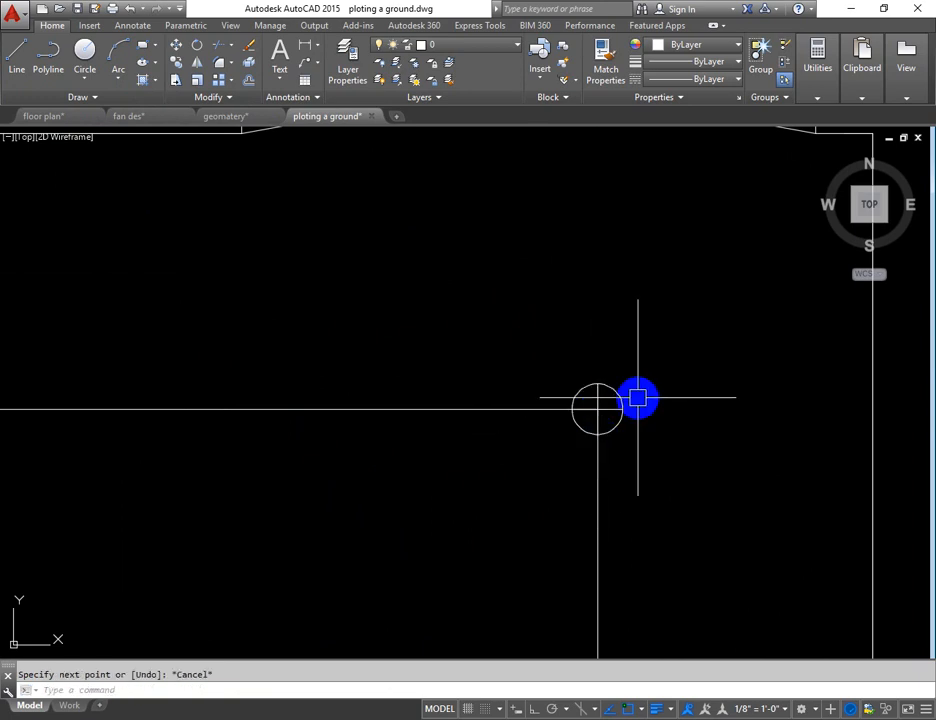
Copy the crossed-circle light symbol from its center to the rectangle's other three corners and erase the guide rectangle
{"action": "left_click", "coordinate": [516, 326]}
{"action": "left_click", "coordinate": [659, 471]}
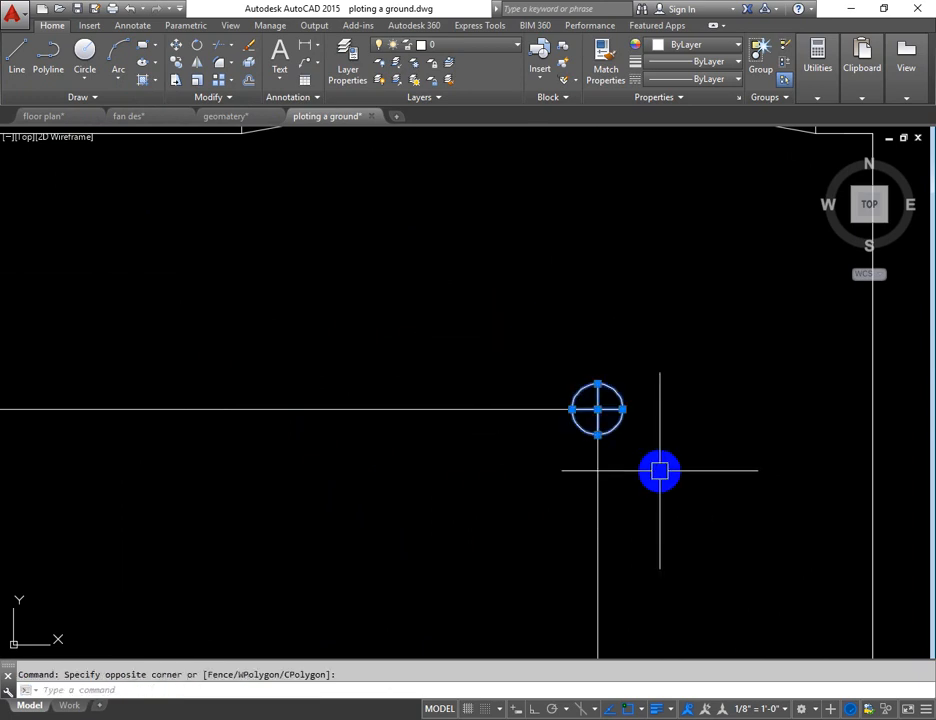
{"action": "type", "text": "o"}
{"action": "key", "text": "Return"}
{"action": "left_click", "coordinate": [598, 409]}
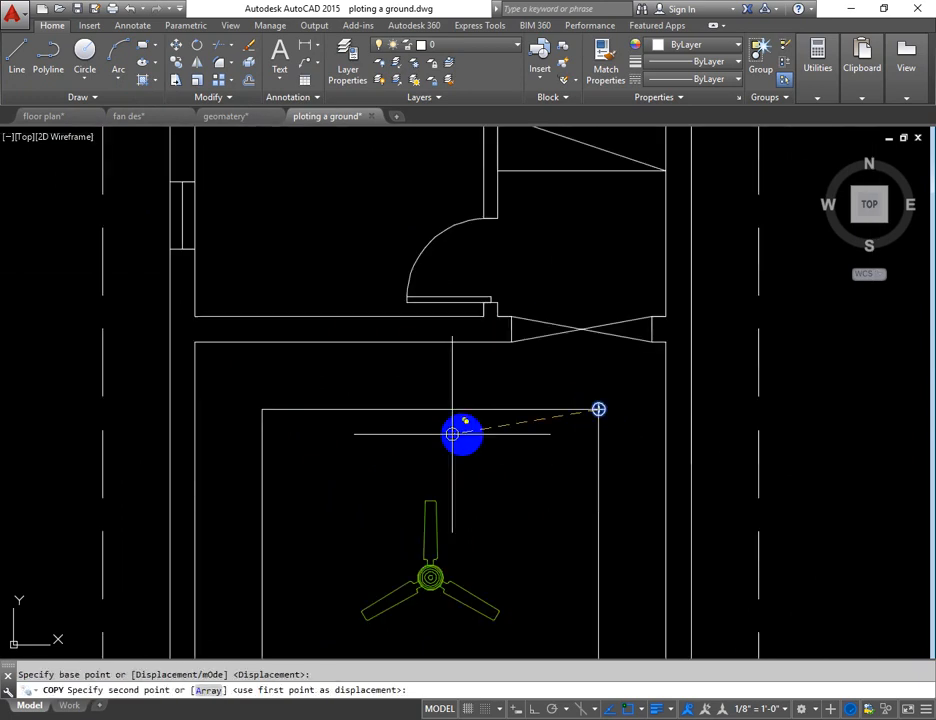
{"action": "scroll", "coordinate": [262, 409], "scroll_direction": "down", "scroll_amount": 3}
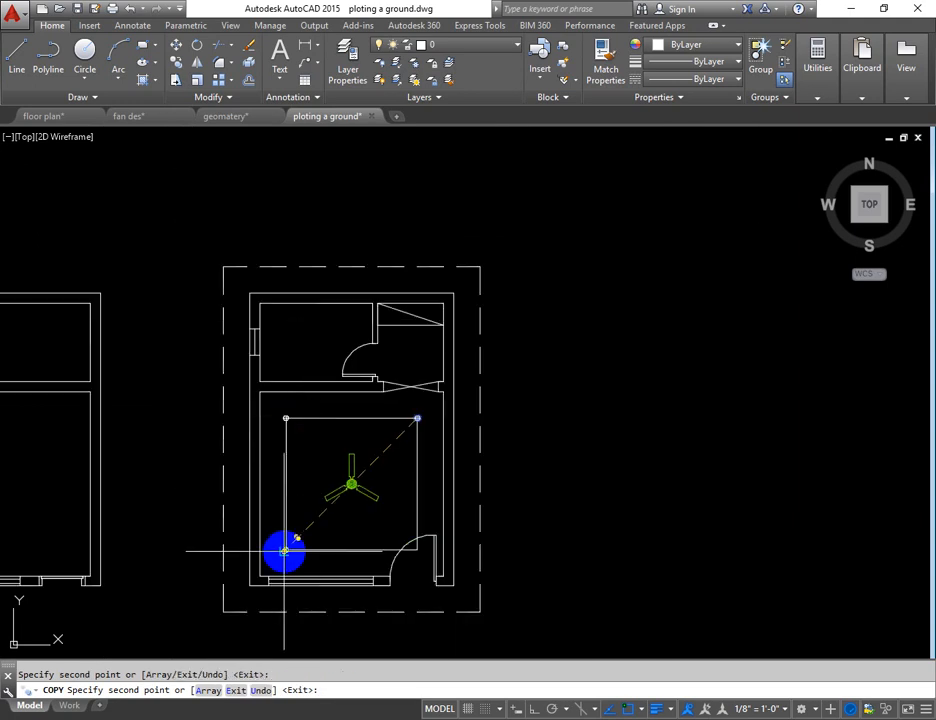
{"action": "scroll", "coordinate": [284, 551], "scroll_direction": "up", "scroll_amount": 4}
{"action": "key", "text": "Escape"}
{"action": "left_click", "coordinate": [617, 437]}
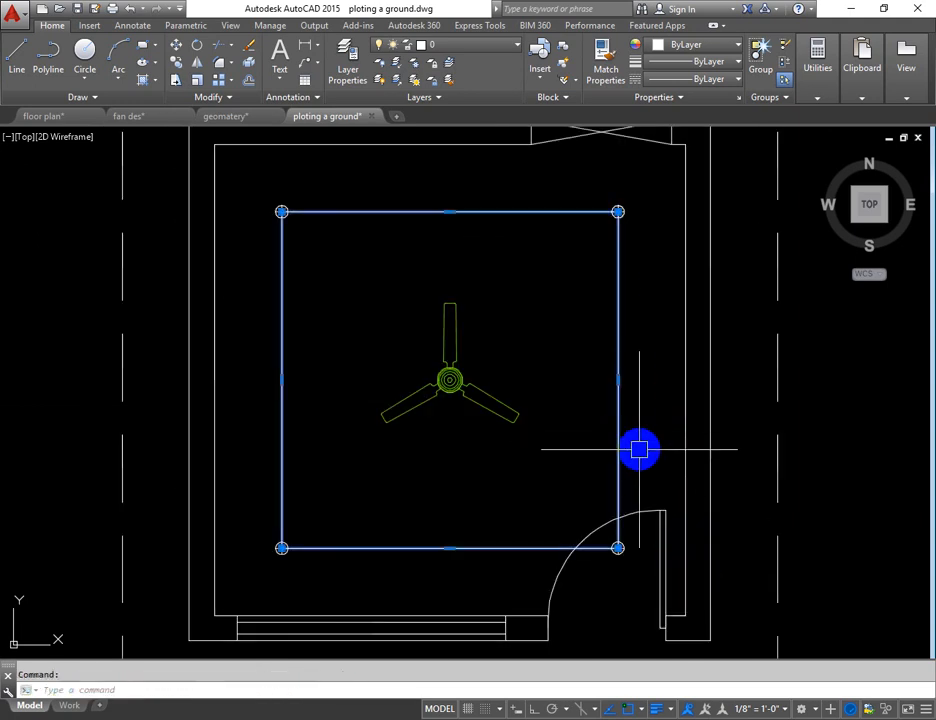
{"action": "key", "text": "Return"}
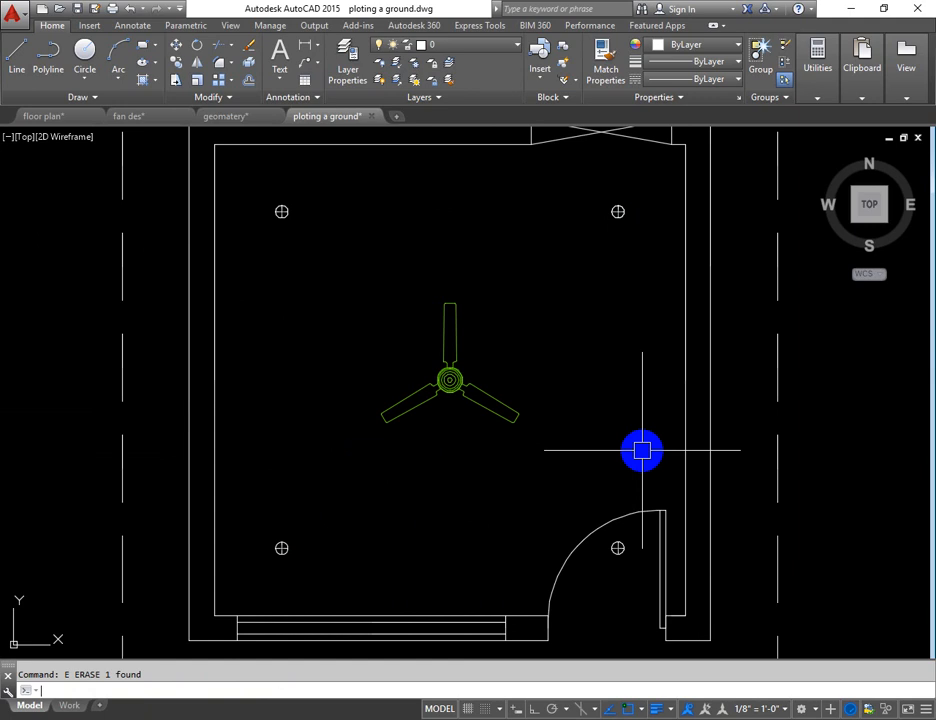
Draw a short horizontal line with Ortho on, from the midpoint of the bedroom's right inner wall into the room
{"action": "type", "text": "l"}
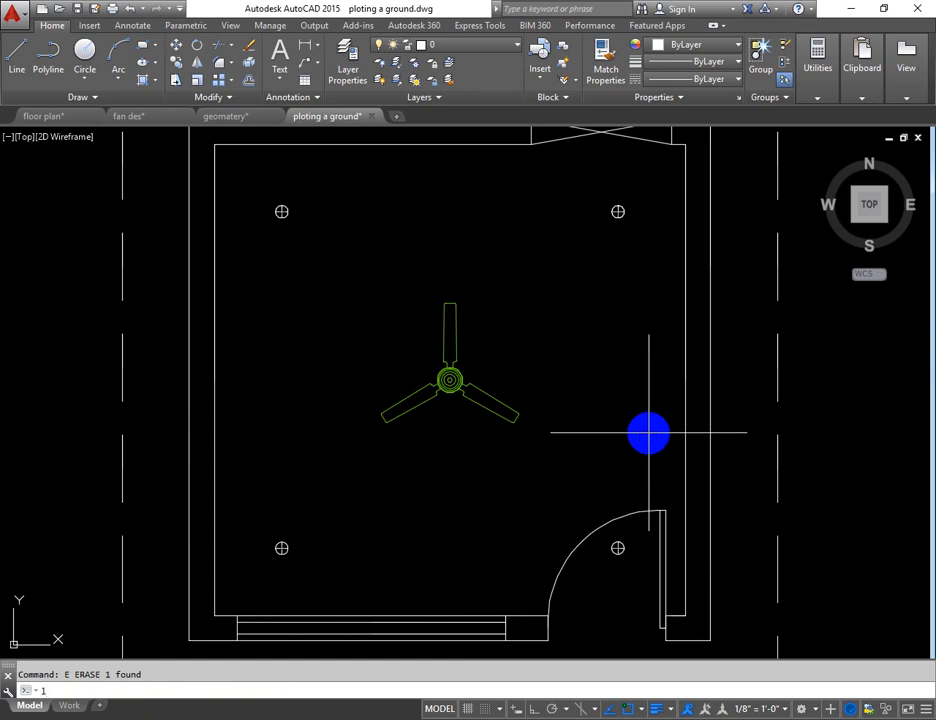
{"action": "key", "text": "Return"}
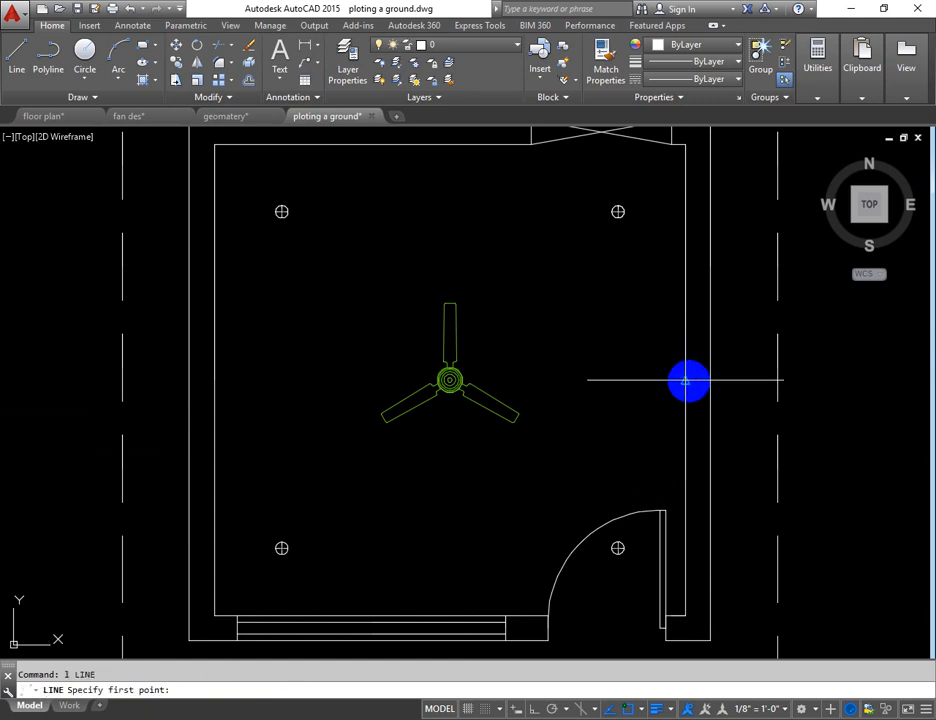
{"action": "scroll", "coordinate": [676, 378], "scroll_direction": "up", "scroll_amount": 4}
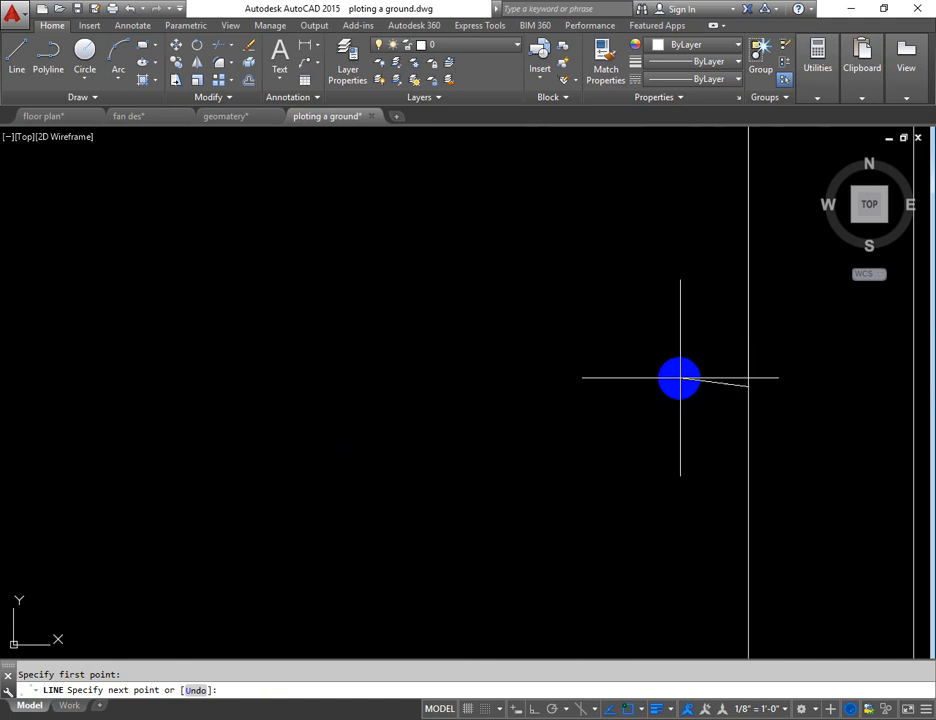
{"action": "key", "text": "F8"}
{"action": "left_click", "coordinate": [712, 388]}
{"action": "key", "text": "Escape"}
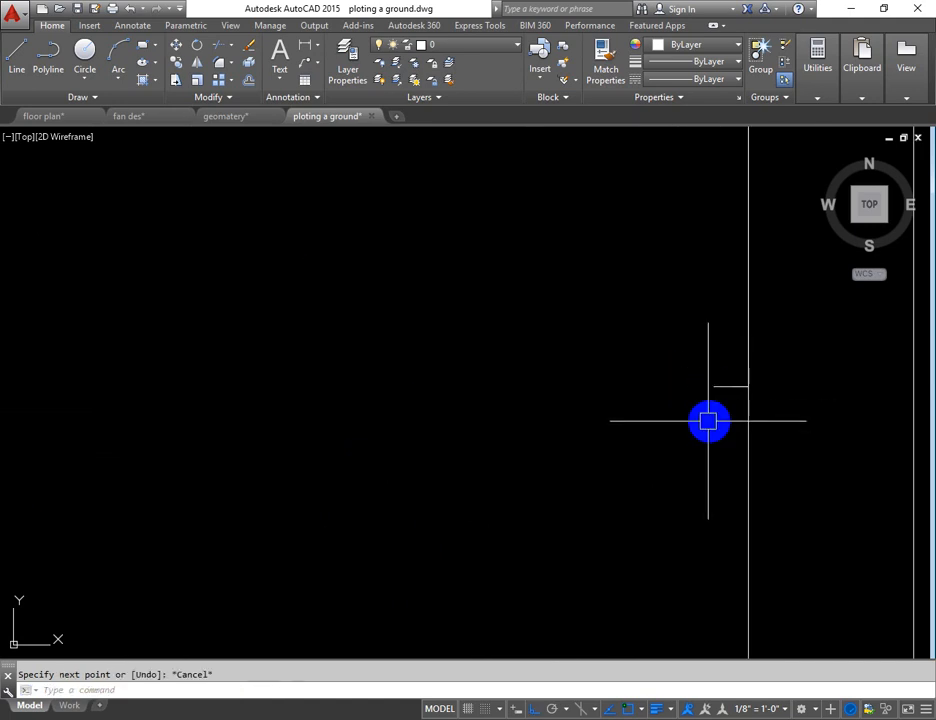
Draw a small circle centered on the free end of the short wall line
{"action": "type", "text": "c"}
{"action": "key", "text": "Return"}
{"action": "left_click", "coordinate": [713, 386]}
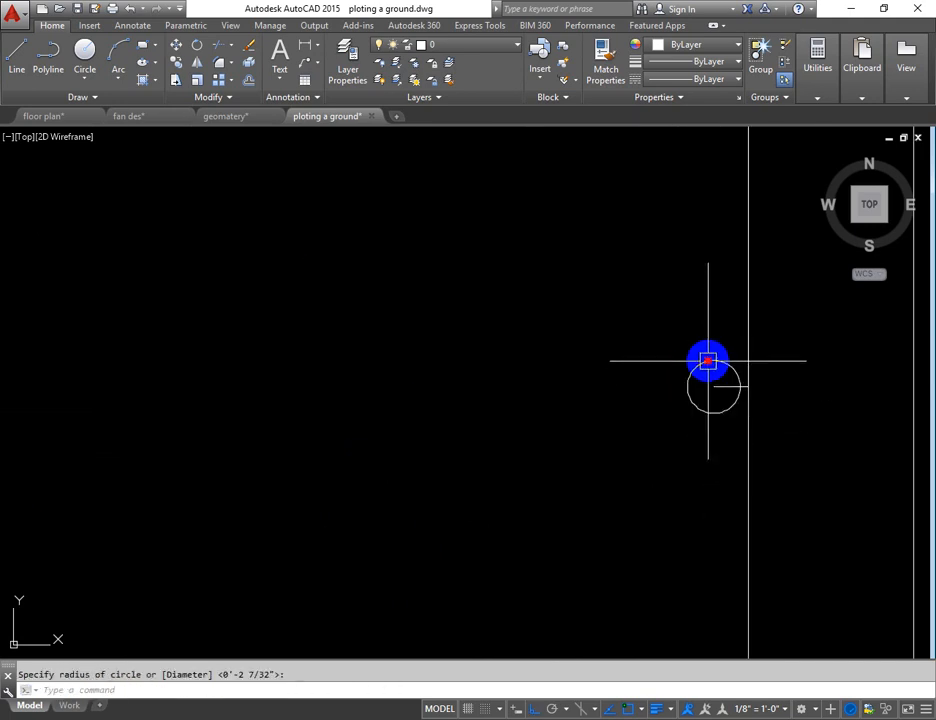
Move the circle by its right quadrant onto the free end of the short wall line
{"action": "left_click", "coordinate": [723, 413]}
{"action": "type", "text": "m"}
{"action": "key", "text": "Return"}
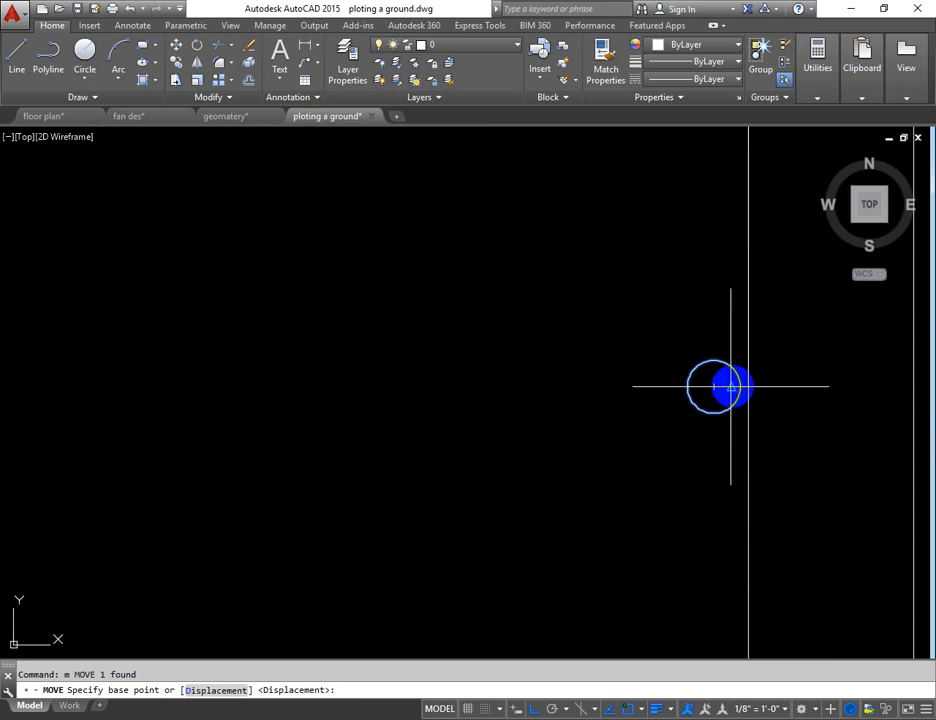
{"action": "left_click", "coordinate": [738, 385]}
{"action": "left_click", "coordinate": [714, 386]}
{"action": "key", "text": "Escape"}
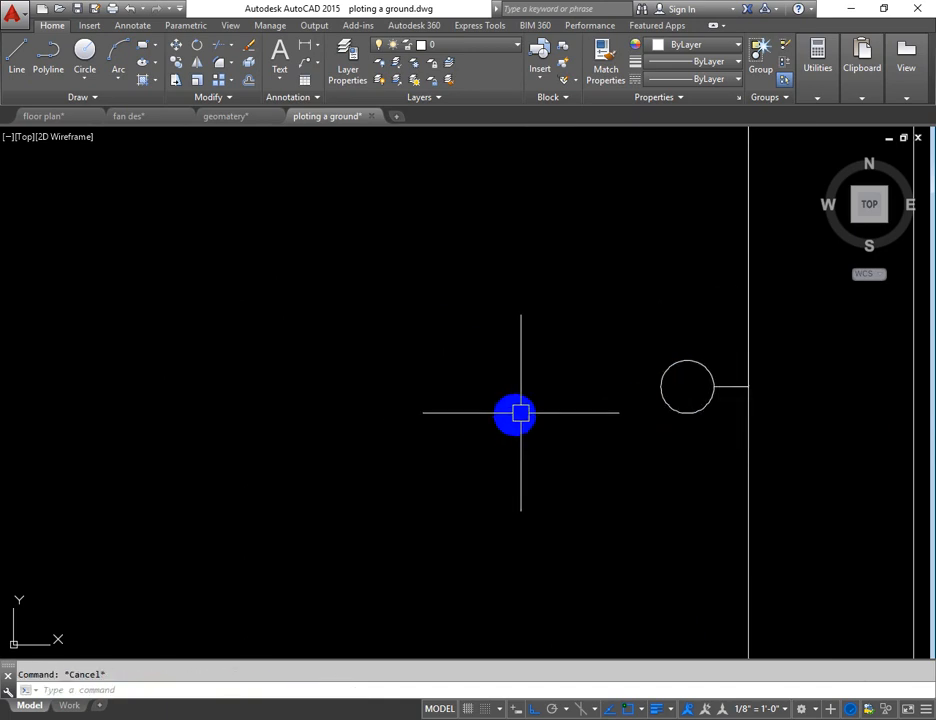
{"action": "left_click", "coordinate": [648, 344]}
{"action": "left_click", "coordinate": [791, 477]}
{"action": "key", "text": "Escape"}
{"action": "scroll", "coordinate": [771, 466], "scroll_direction": "up", "scroll_amount": 2}
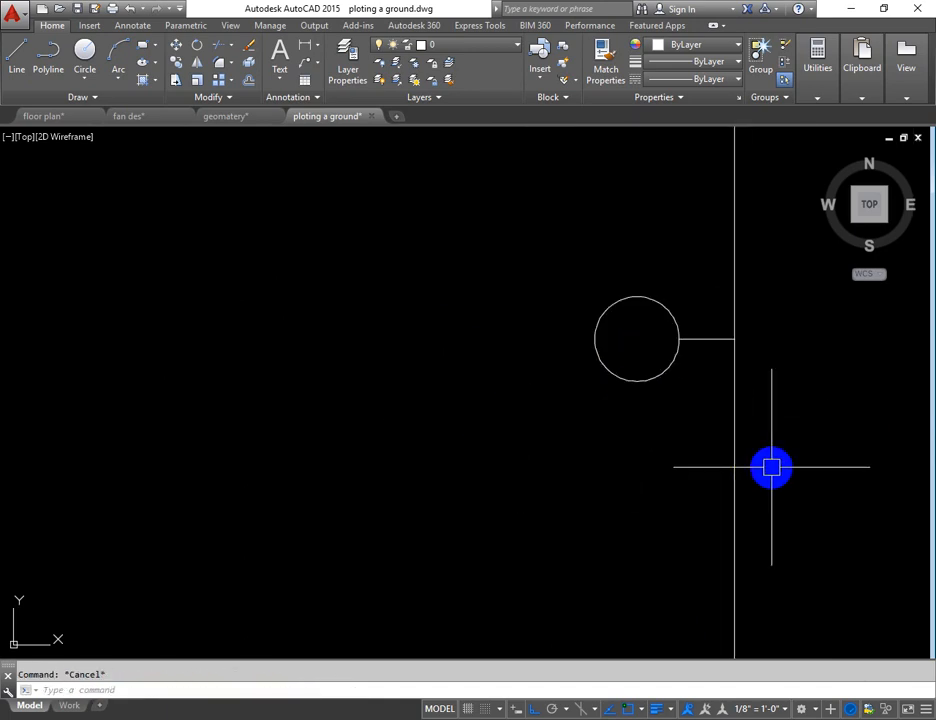
Draw a horizontal guide line across the bedroom above the fan, from the left inner wall to the right inner wall
{"action": "scroll", "coordinate": [771, 466], "scroll_direction": "down", "scroll_amount": 10}
{"action": "middle_click_drag", "start_coordinate": [779, 505], "coordinate": [761, 495]}
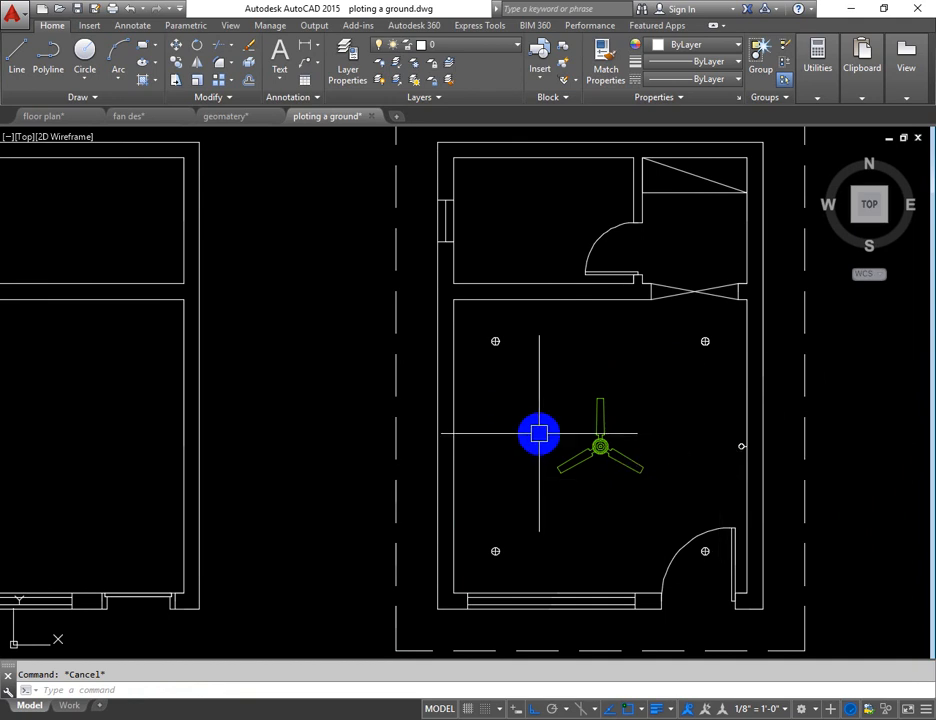
{"action": "key", "text": "l"}
{"action": "key", "text": "Return"}
{"action": "left_click", "coordinate": [455, 371]}
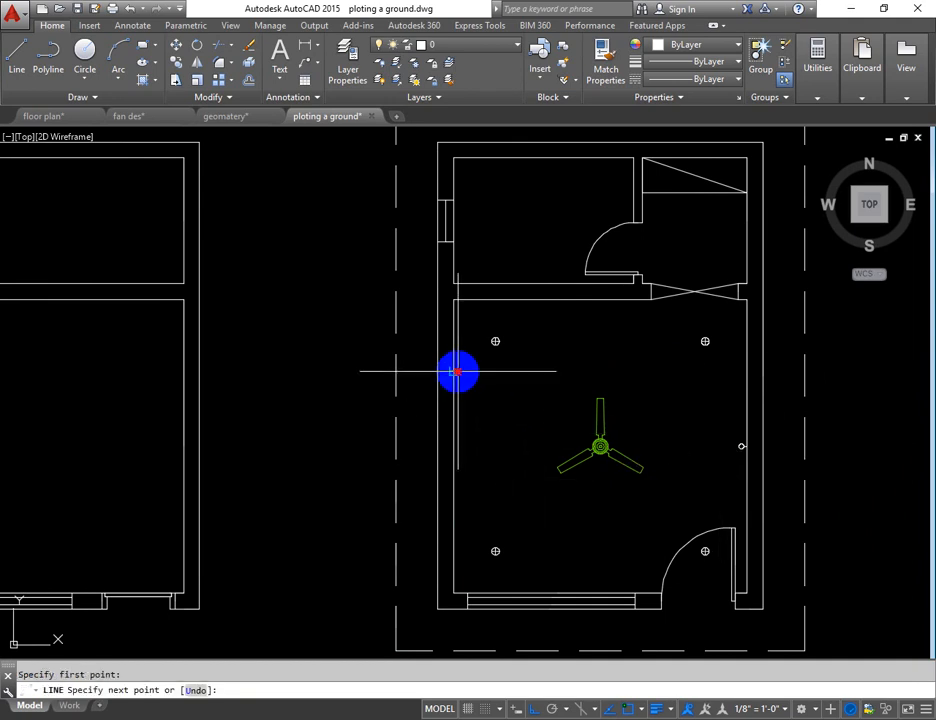
{"action": "left_click", "coordinate": [747, 372]}
{"action": "key", "text": "Escape"}
Enlarge the wall light's circle and stub line with Scale, using the stub's end on the right inner wall as base point
{"action": "left_click", "coordinate": [717, 411]}
{"action": "left_click", "coordinate": [773, 484]}
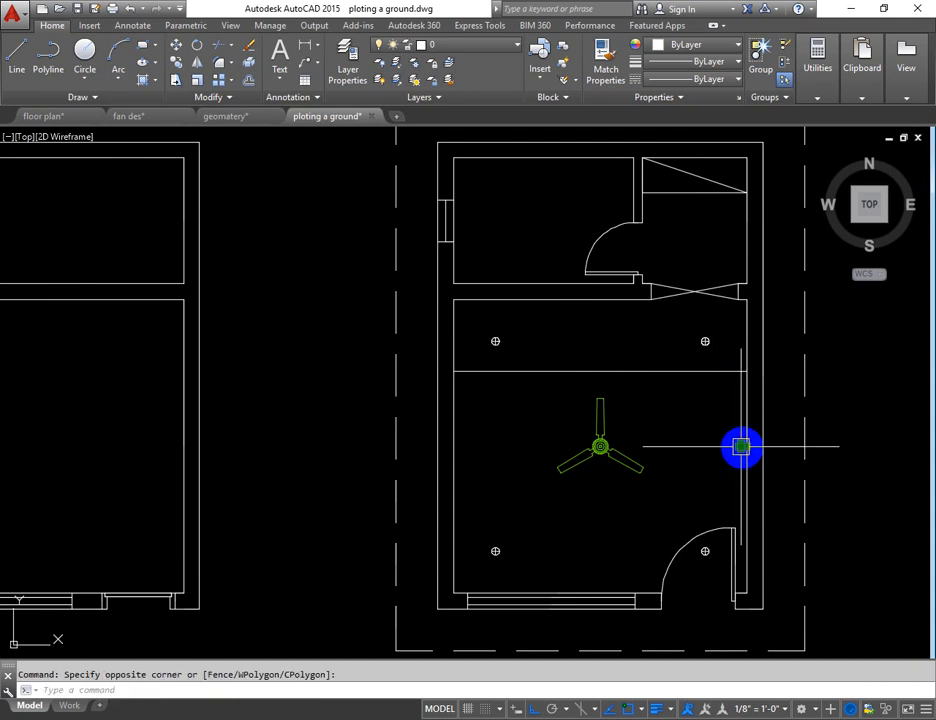
{"action": "scroll", "coordinate": [741, 447], "scroll_direction": "up", "scroll_amount": 5}
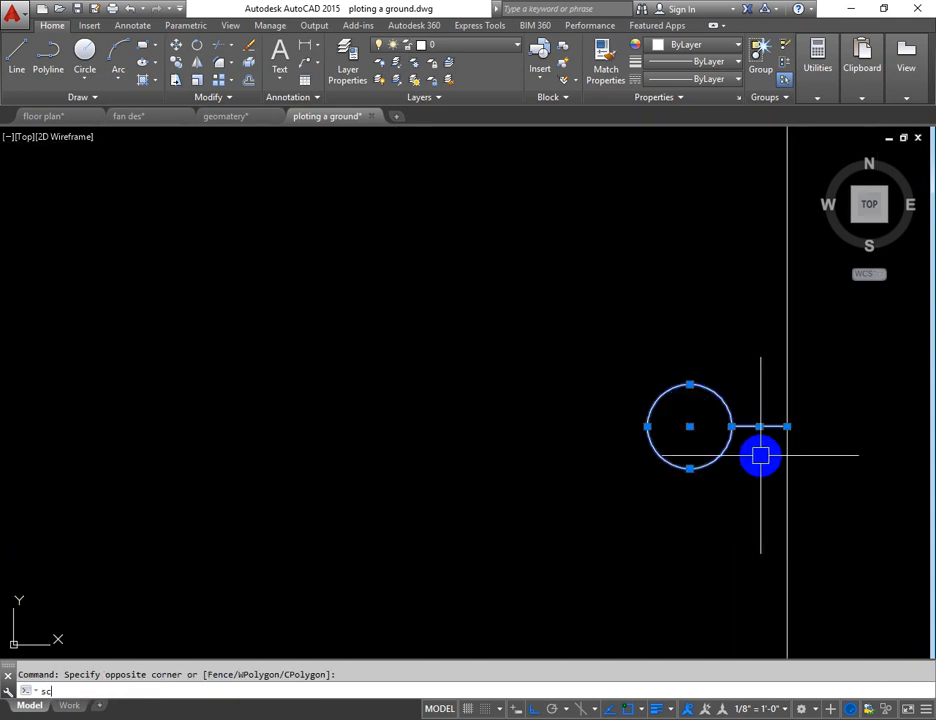
{"action": "type", "text": "sc"}
{"action": "key", "text": "Return"}
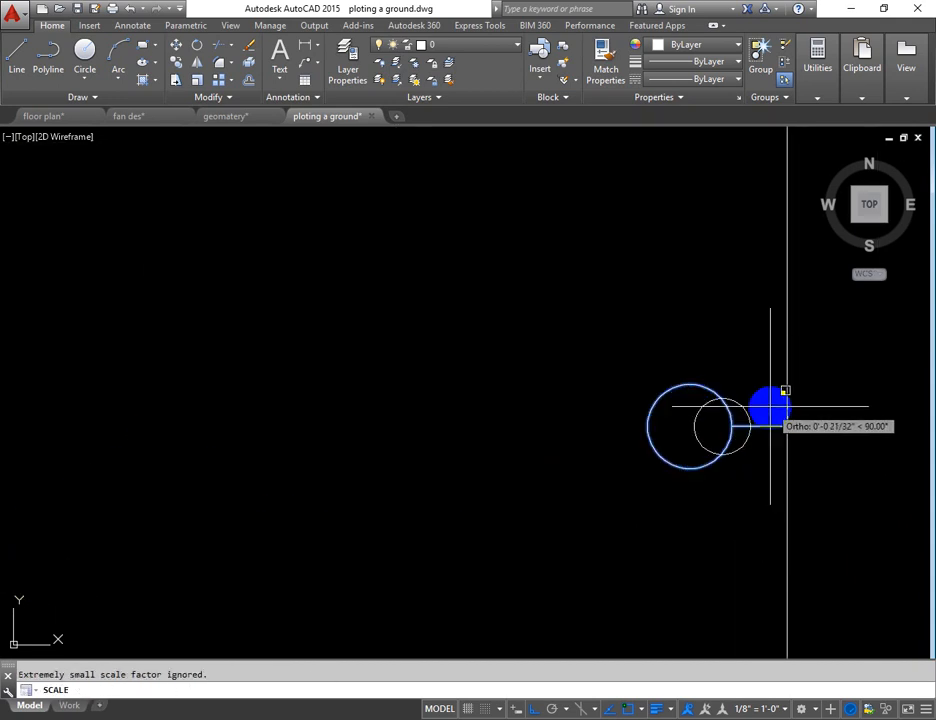
{"action": "scroll", "coordinate": [748, 374], "scroll_direction": "down", "scroll_amount": 5}
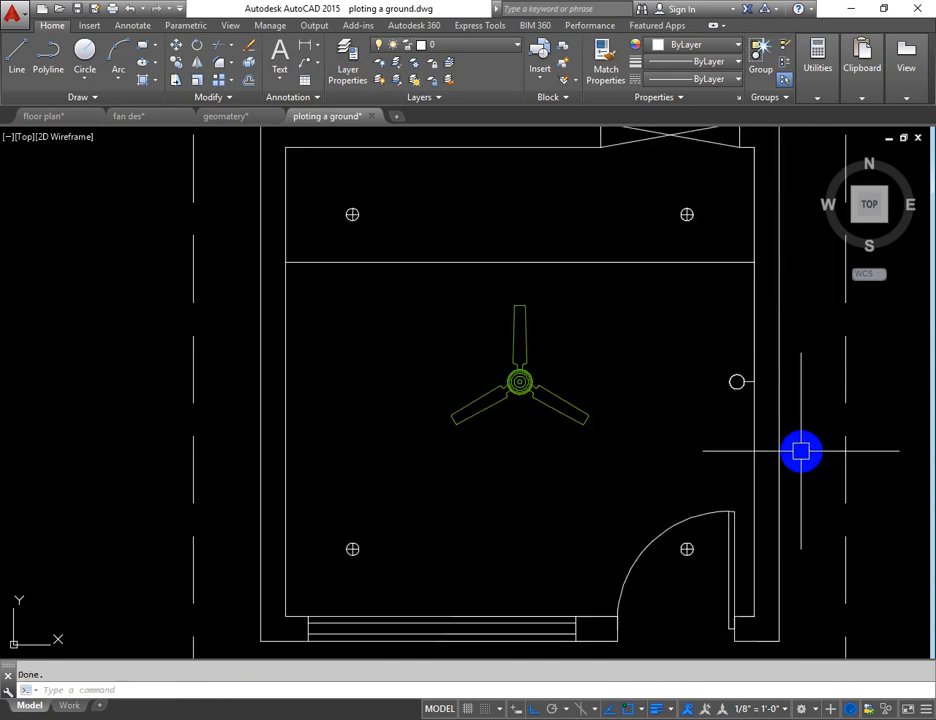
Mirror the wall light symbol to the bedroom's left wall about a vertical axis through the guide line's midpoint, keeping the original
{"action": "left_click", "coordinate": [710, 362]}
{"action": "left_click", "coordinate": [797, 421]}
{"action": "type", "text": "mi"}
{"action": "key", "text": "Return"}
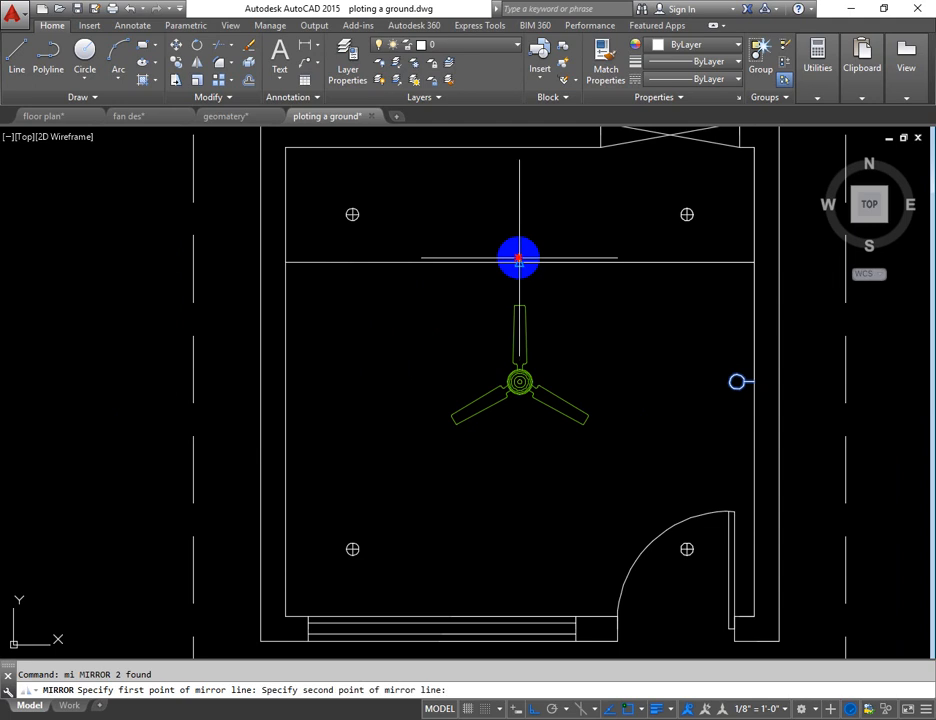
{"action": "left_click", "coordinate": [517, 228]}
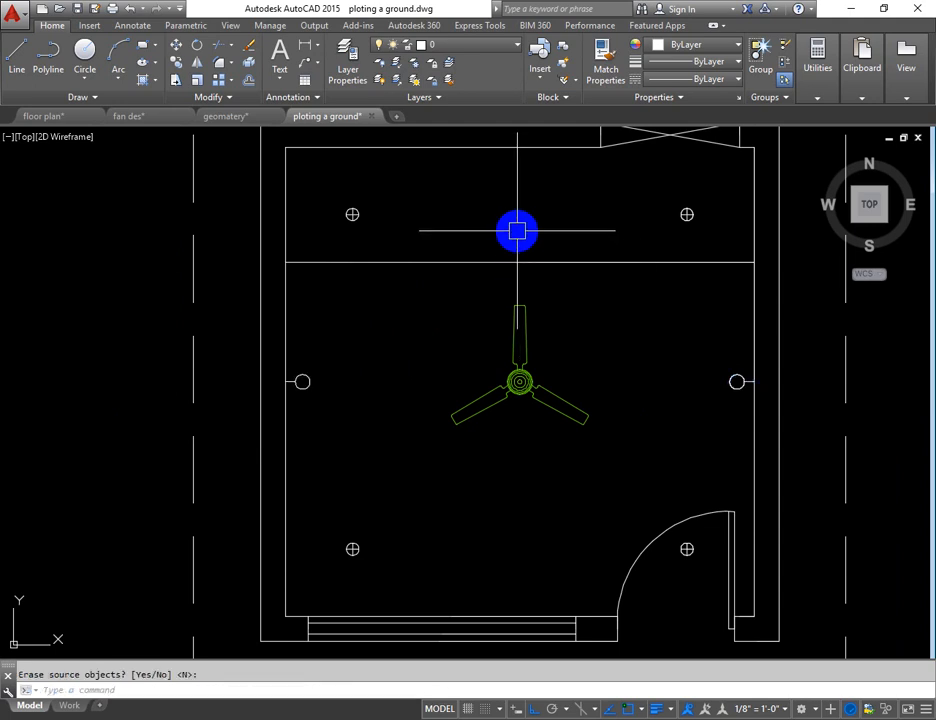
Erase the horizontal guide line above the fan
{"action": "left_click", "coordinate": [530, 244]}
{"action": "left_click", "coordinate": [547, 286]}
{"action": "left_click", "coordinate": [562, 262]}
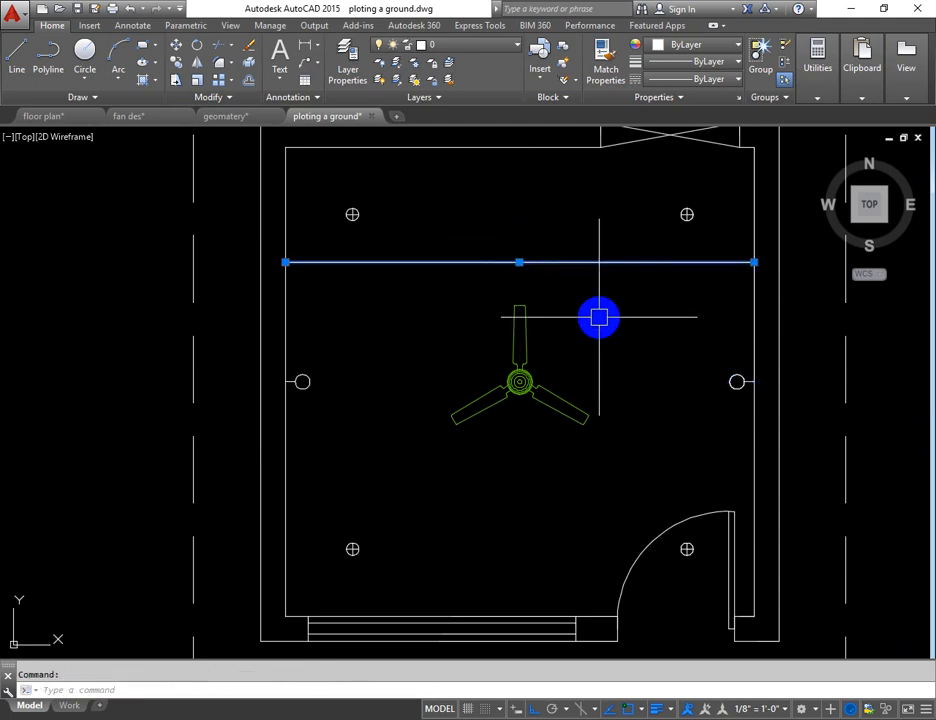
{"action": "type", "text": "e"}
{"action": "key", "text": "Return"}
{"action": "scroll", "coordinate": [600, 318], "scroll_direction": "down", "scroll_amount": 2}
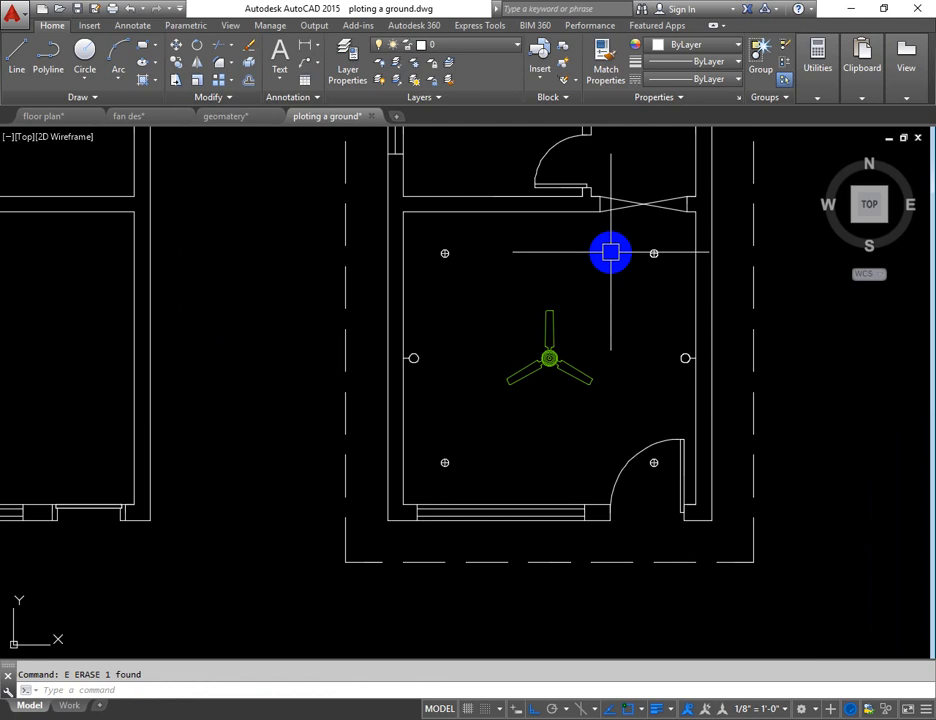
Assign the four crossed-circle ceiling light symbols to the Celing light layer
{"action": "left_click", "coordinate": [431, 235]}
{"action": "left_click", "coordinate": [476, 280]}
{"action": "left_click", "coordinate": [602, 240]}
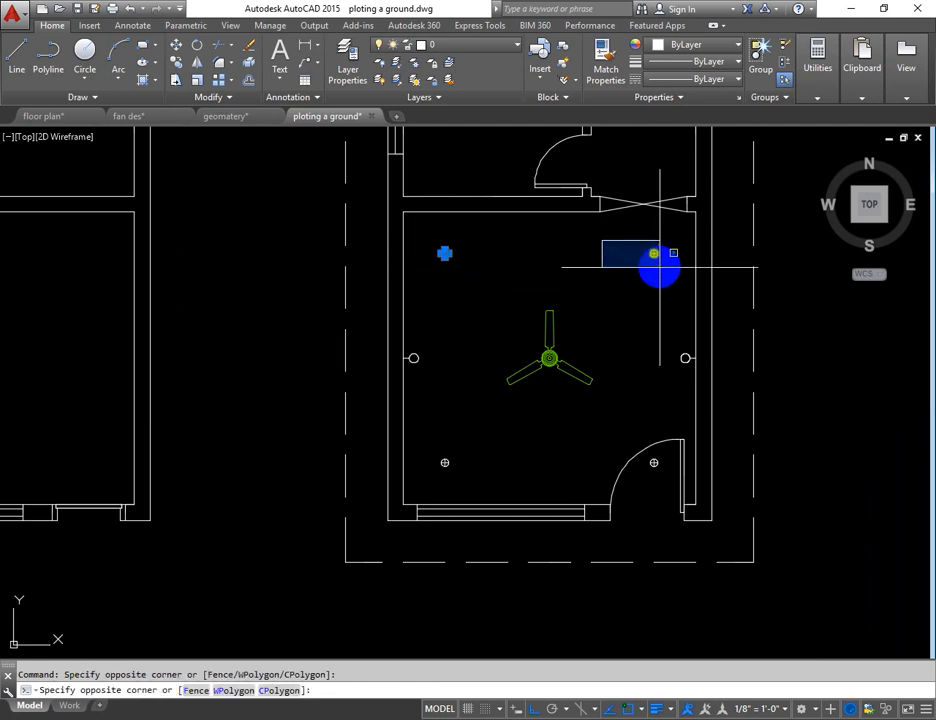
{"action": "left_click", "coordinate": [659, 267]}
{"action": "left_click", "coordinate": [428, 435]}
{"action": "left_click", "coordinate": [460, 472]}
{"action": "left_click", "coordinate": [596, 444]}
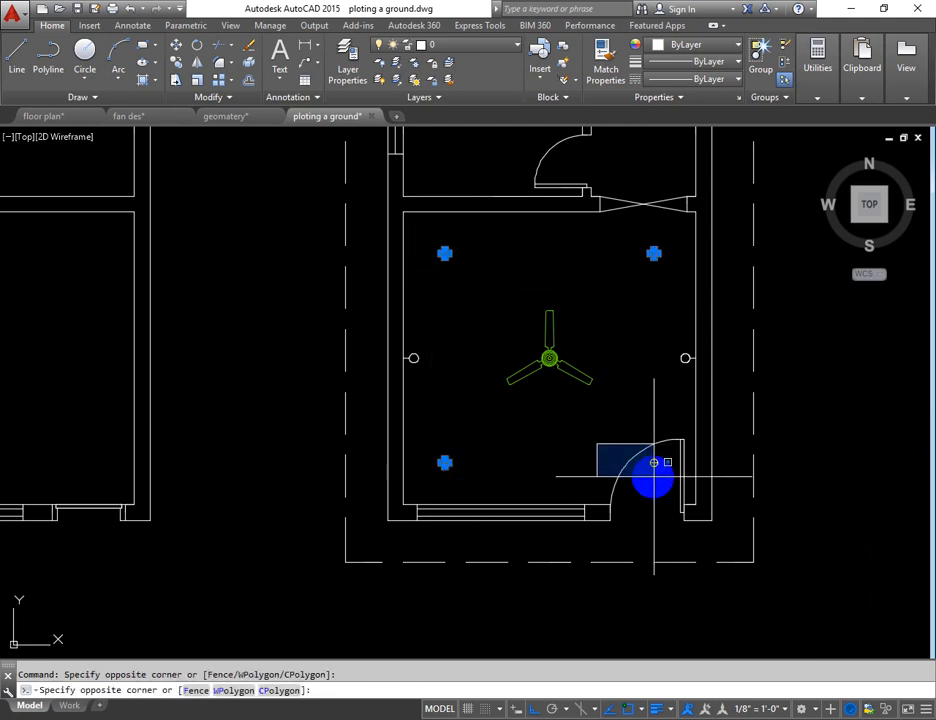
{"action": "left_click", "coordinate": [660, 482]}
{"action": "left_click", "coordinate": [460, 47]}
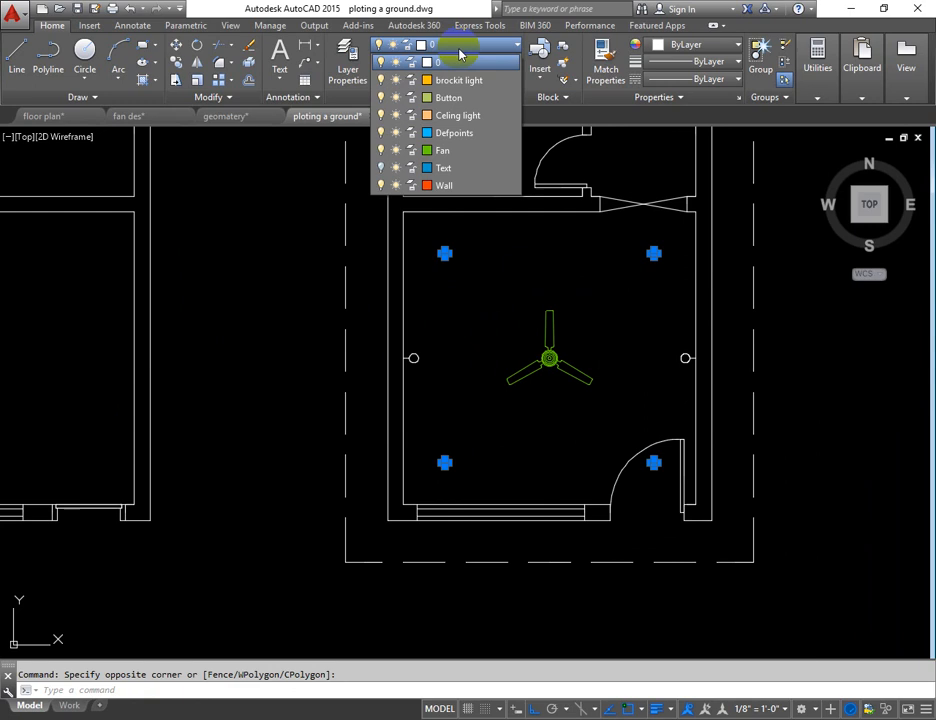
{"action": "left_click", "coordinate": [468, 116]}
{"action": "key", "text": "Escape"}
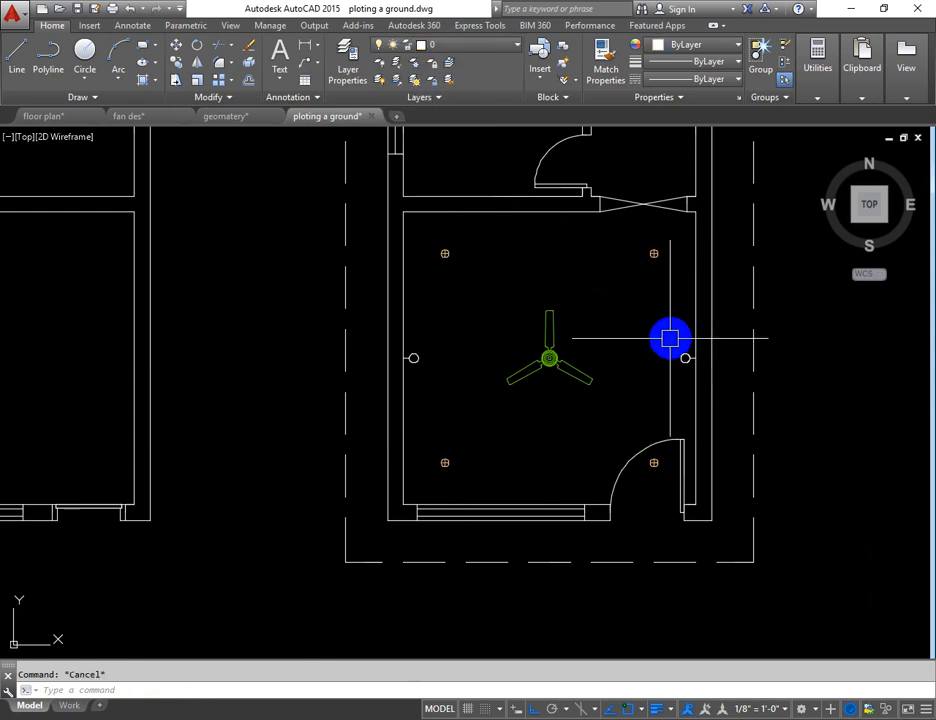
Assign both wall light symbols on the left and right bedroom walls to the brockit light layer
{"action": "left_click", "coordinate": [686, 358]}
{"action": "left_click", "coordinate": [359, 332]}
{"action": "left_click", "coordinate": [442, 390]}
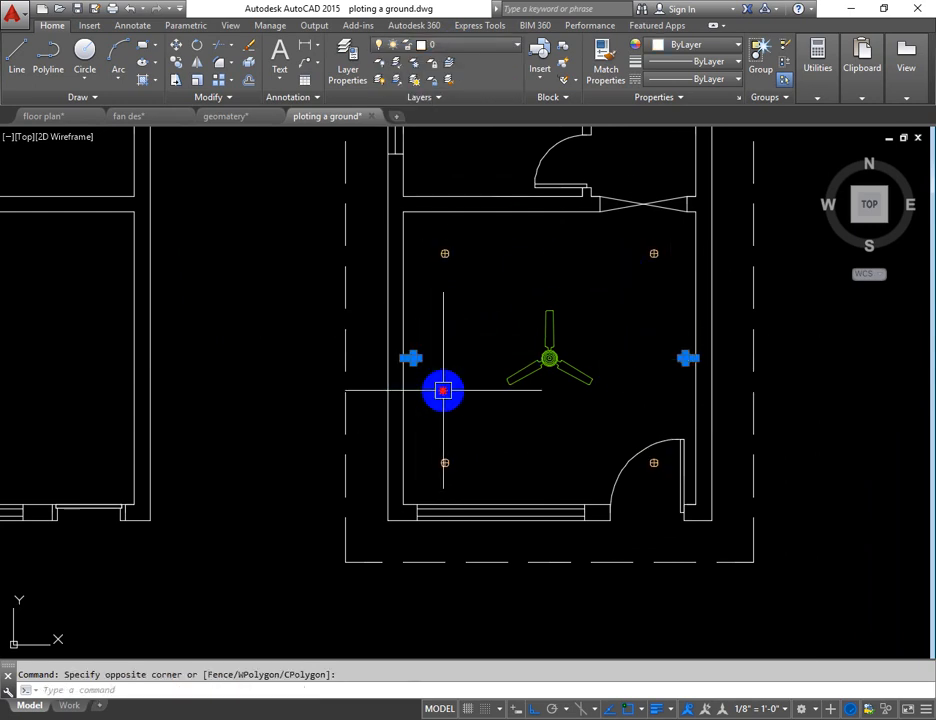
{"action": "left_click", "coordinate": [481, 55]}
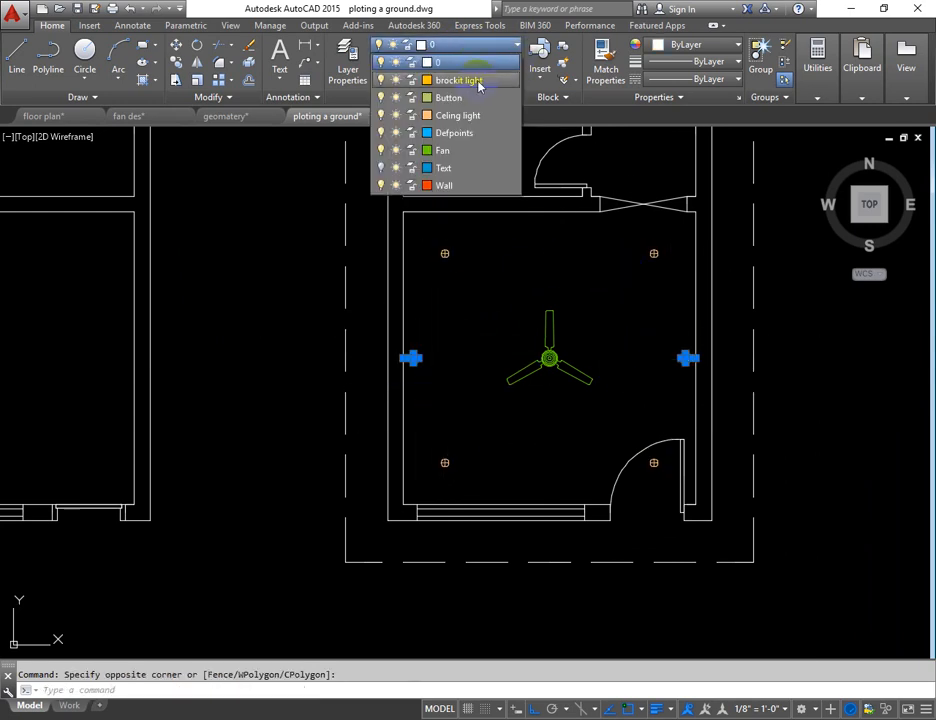
{"action": "left_click", "coordinate": [472, 84]}
{"action": "key", "text": "Escape"}
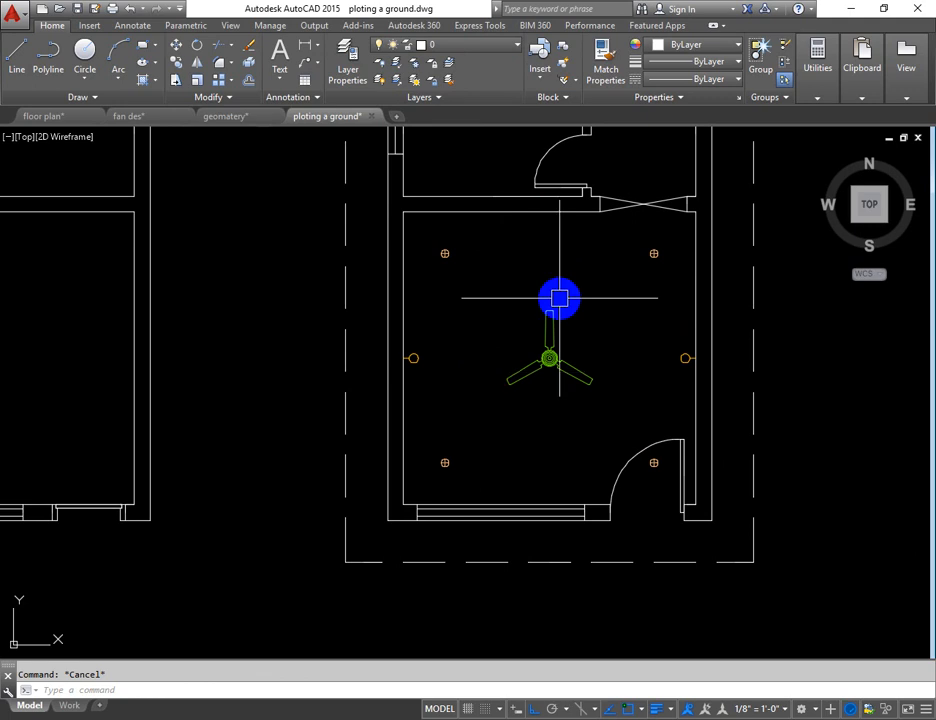
Examine the bedroom's door area and the small rooms above it to plan where further lights go
{"action": "middle_click_drag", "start_coordinate": [620, 330], "coordinate": [567, 336]}
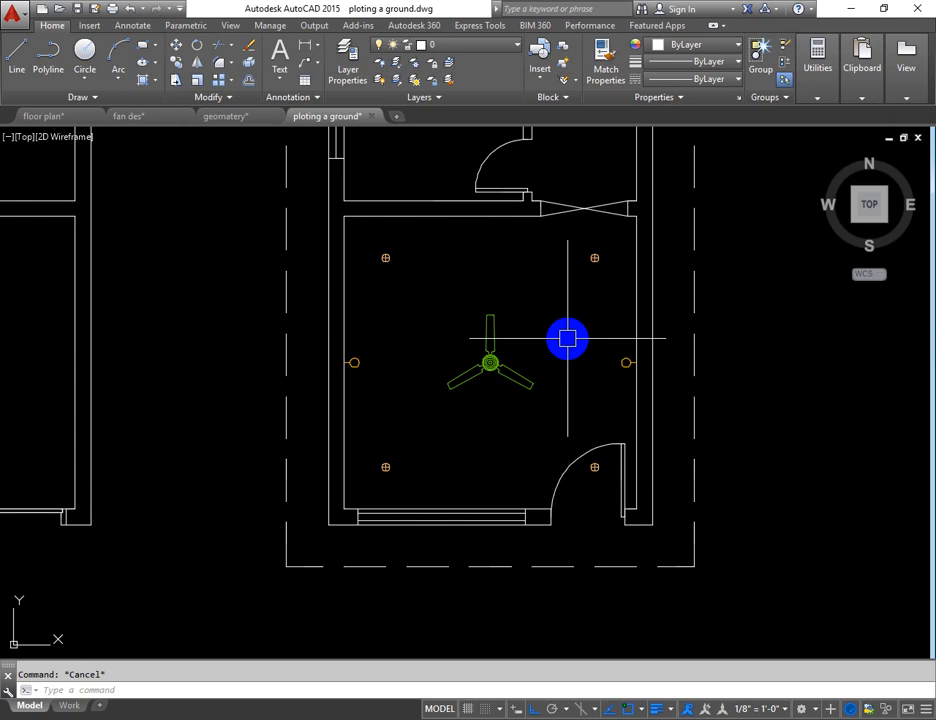
{"action": "scroll", "coordinate": [506, 501], "scroll_direction": "up", "scroll_amount": 2}
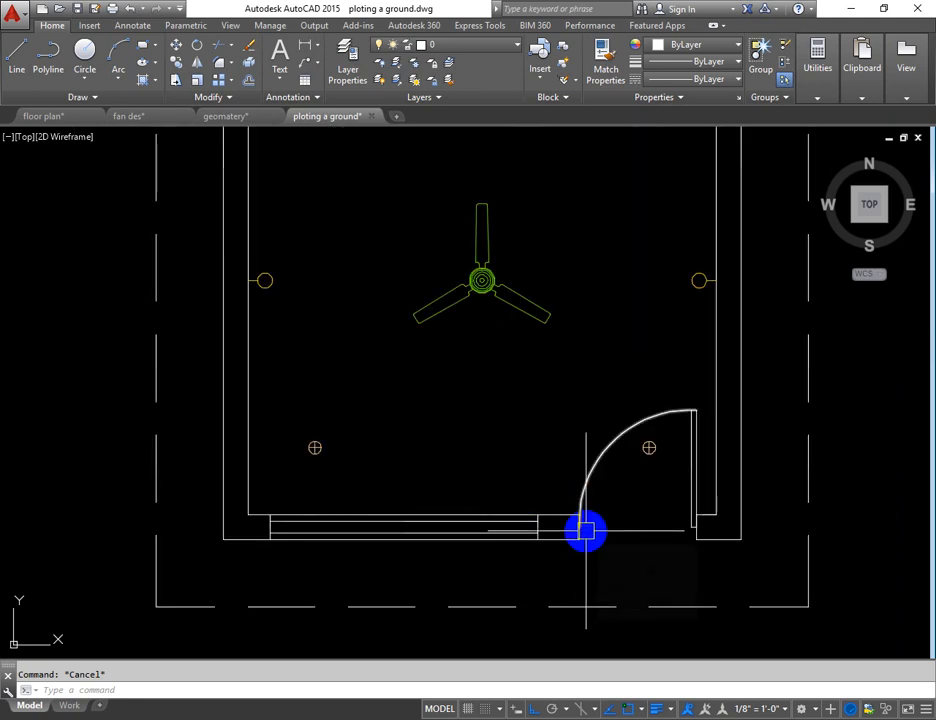
{"action": "scroll", "coordinate": [570, 545], "scroll_direction": "down", "scroll_amount": 2}
{"action": "left_click", "coordinate": [570, 411]}
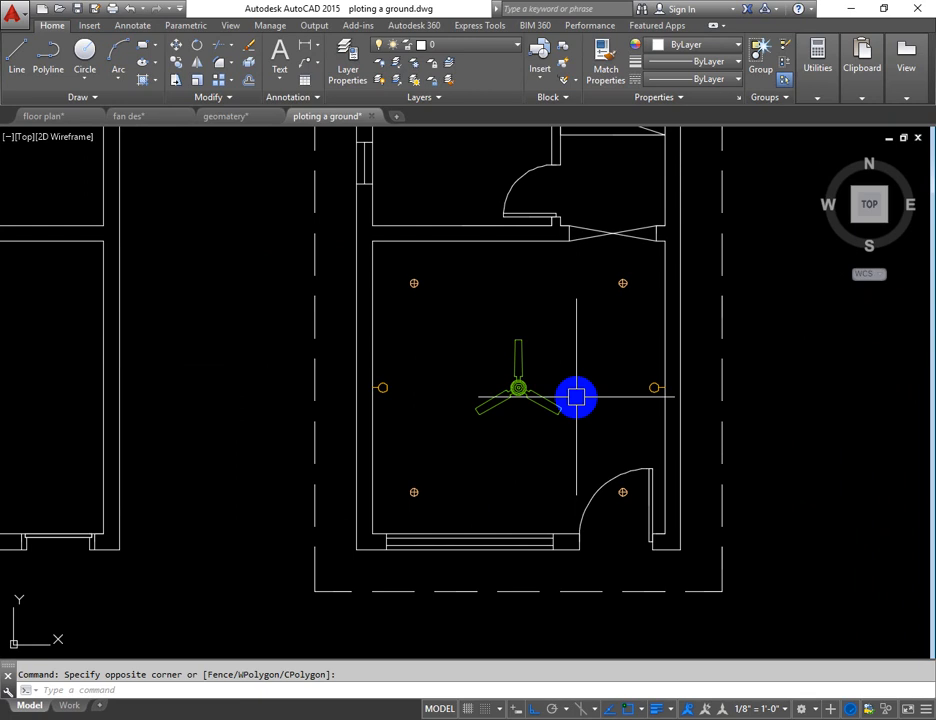
{"action": "middle_click_drag", "start_coordinate": [593, 276], "coordinate": [607, 382]}
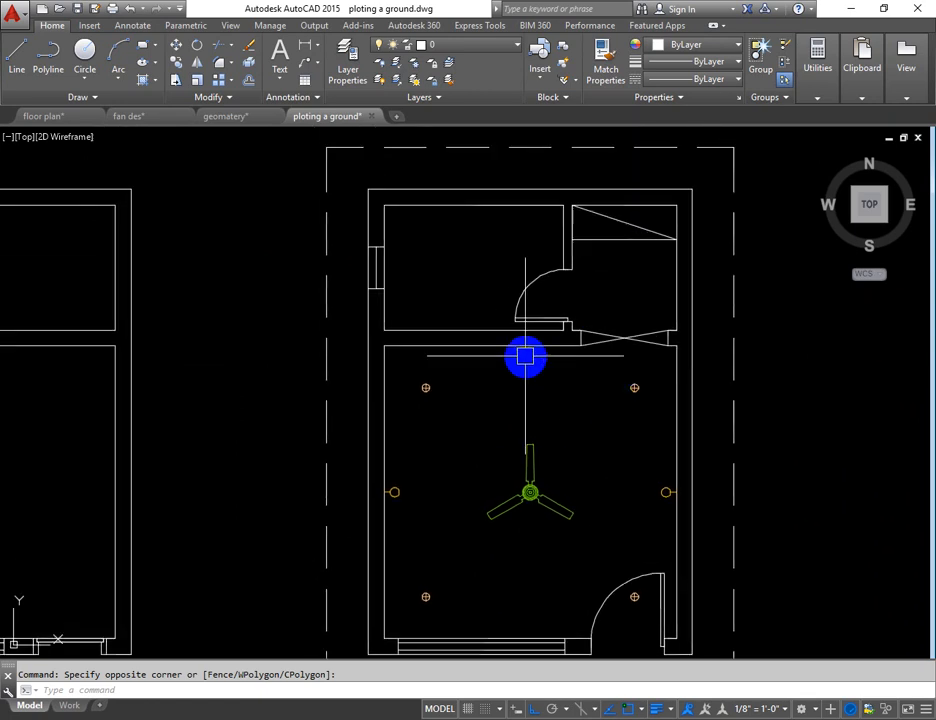
{"action": "scroll", "coordinate": [459, 234], "scroll_direction": "up", "scroll_amount": 2}
{"action": "middle_click_drag", "start_coordinate": [581, 336], "coordinate": [550, 336]}
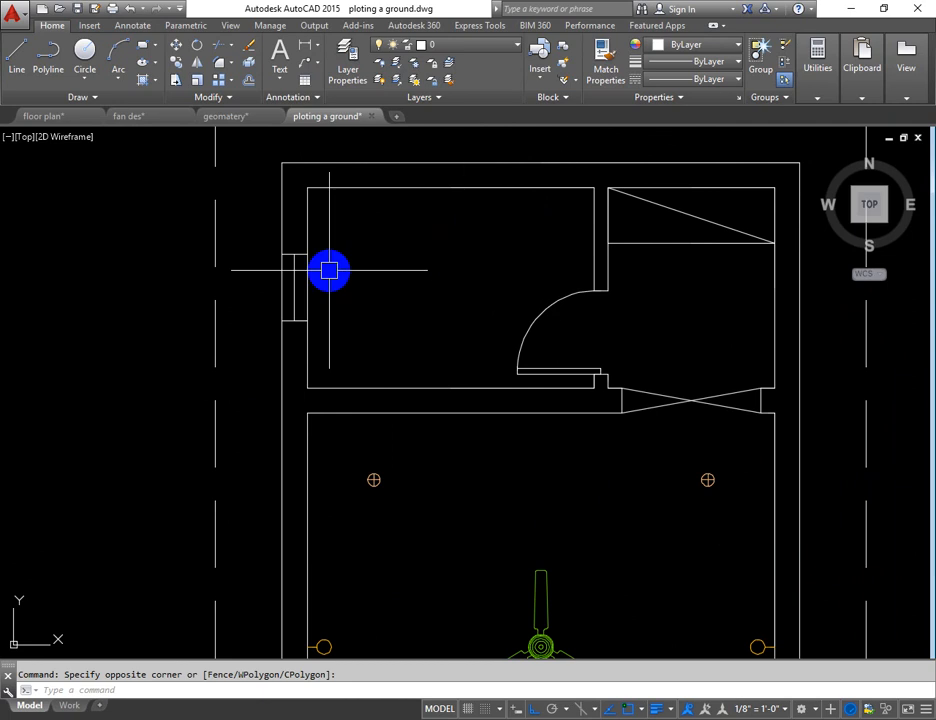
{"action": "scroll", "coordinate": [332, 268], "scroll_direction": "down", "scroll_amount": 3}
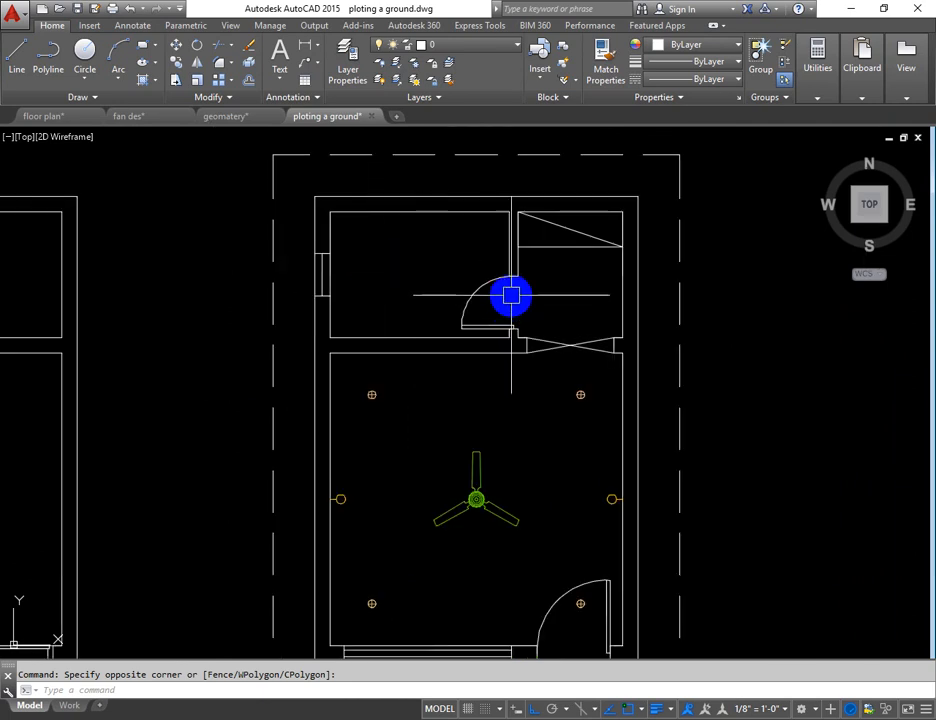
{"action": "left_click", "coordinate": [295, 476]}
{"action": "key", "text": "Escape"}
{"action": "scroll", "coordinate": [359, 504], "scroll_direction": "up", "scroll_amount": 3}
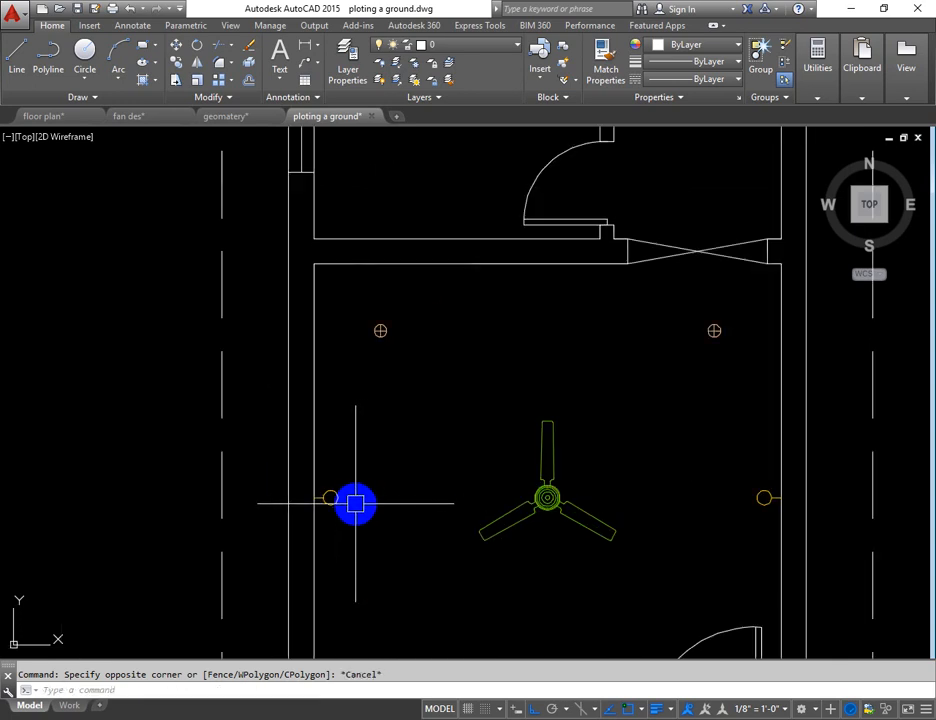
{"action": "left_click", "coordinate": [403, 411]}
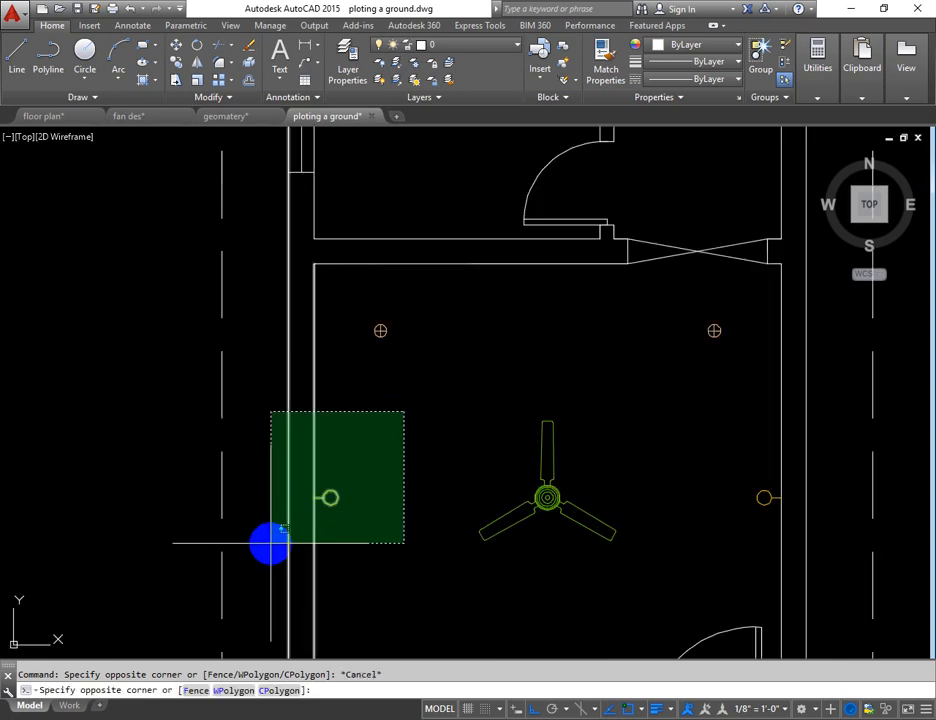
{"action": "key", "text": "Escape"}
{"action": "left_click", "coordinate": [263, 428]}
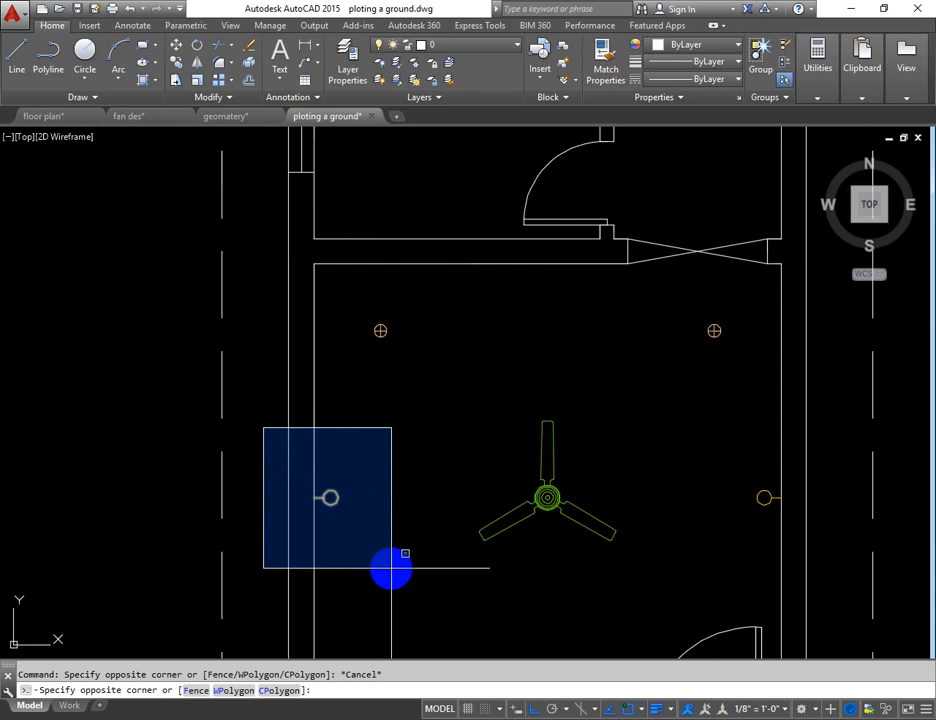
{"action": "key", "text": "Escape"}
{"action": "left_click", "coordinate": [384, 405]}
{"action": "key", "text": "Escape"}
{"action": "left_click", "coordinate": [251, 451]}
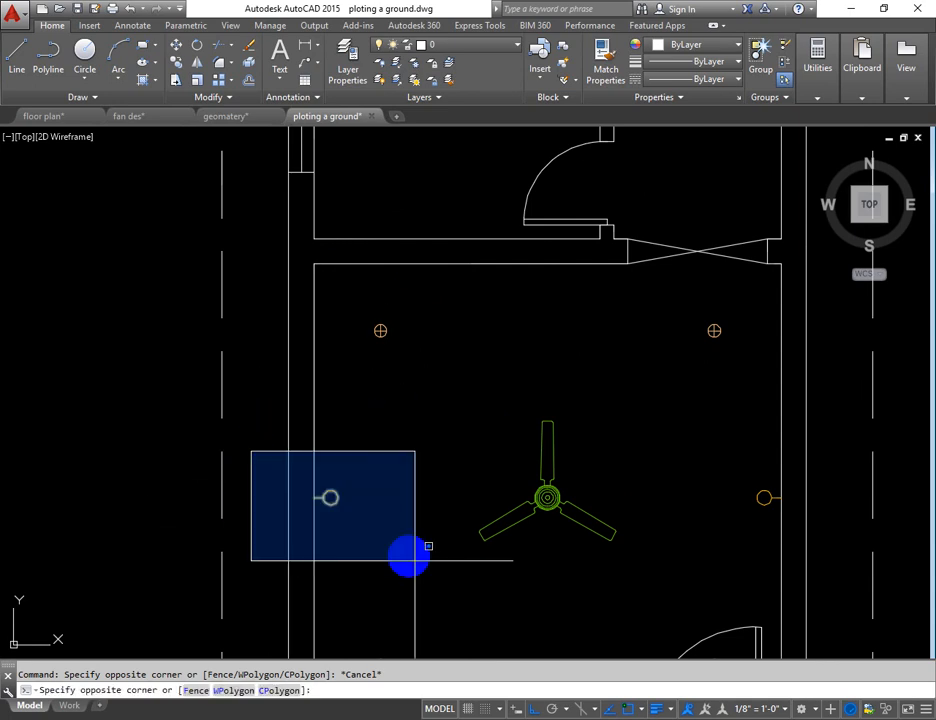
{"action": "key", "text": "Escape"}
{"action": "left_click", "coordinate": [428, 420]}
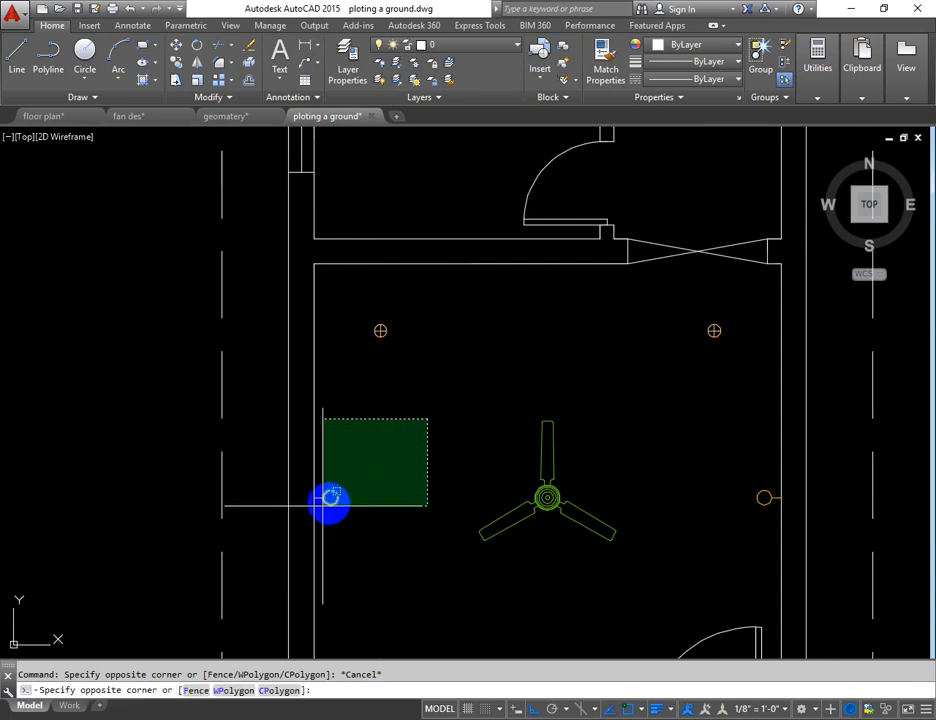
{"action": "left_click", "coordinate": [278, 555]}
{"action": "key", "text": "Escape"}
{"action": "left_click", "coordinate": [410, 434]}
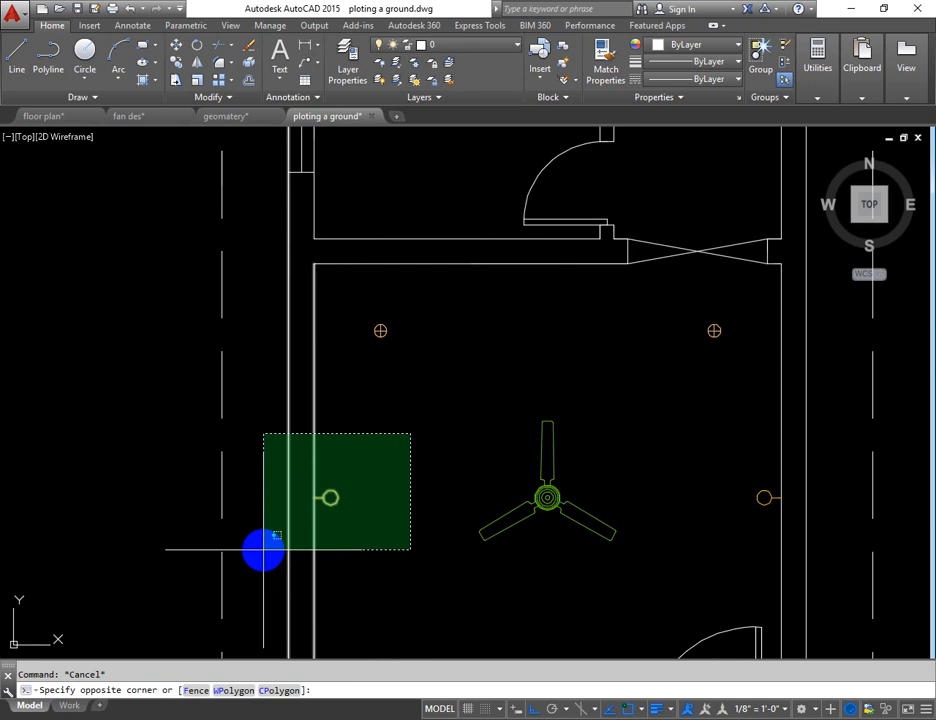
{"action": "left_click", "coordinate": [263, 549]}
{"action": "key", "text": "Escape"}
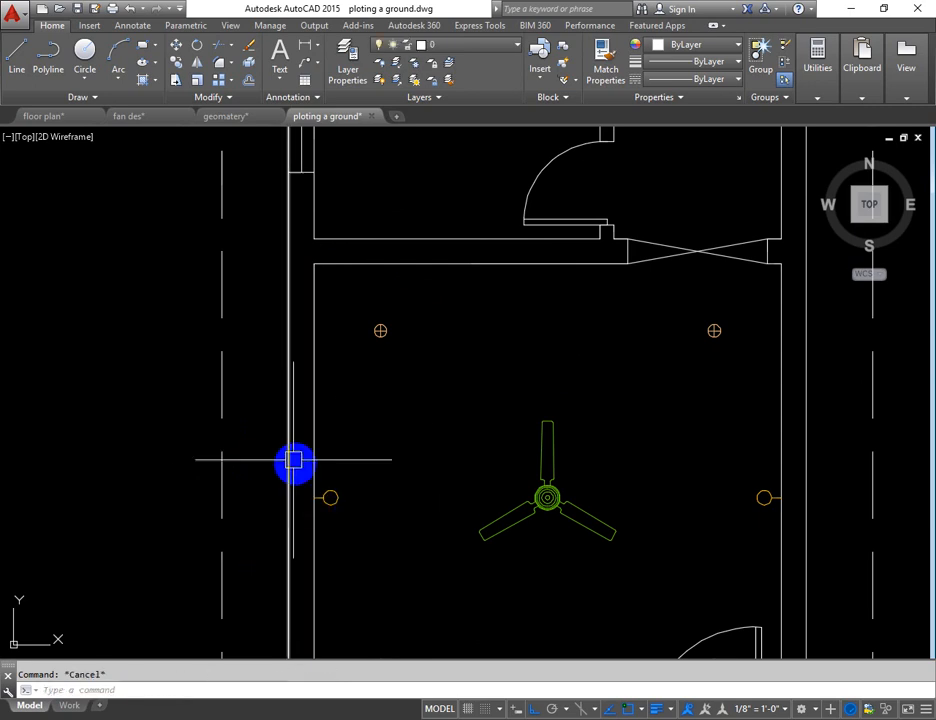
Copy the left wall light symbol to the middle of the window on the left wall of the upper room
{"action": "left_click", "coordinate": [260, 438]}
{"action": "left_click", "coordinate": [392, 566]}
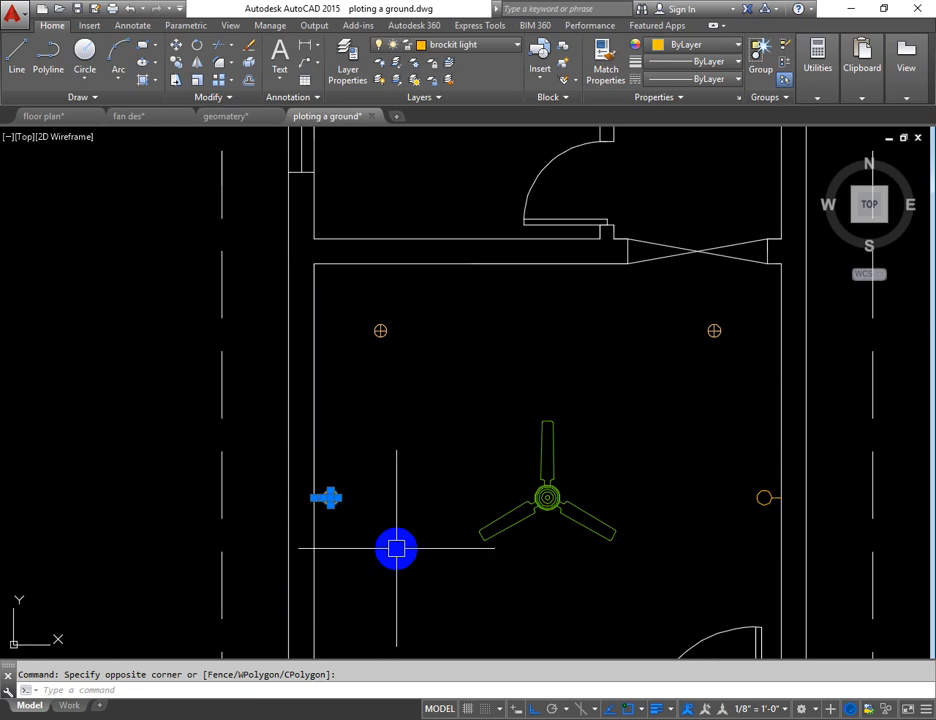
{"action": "key", "text": "Return"}
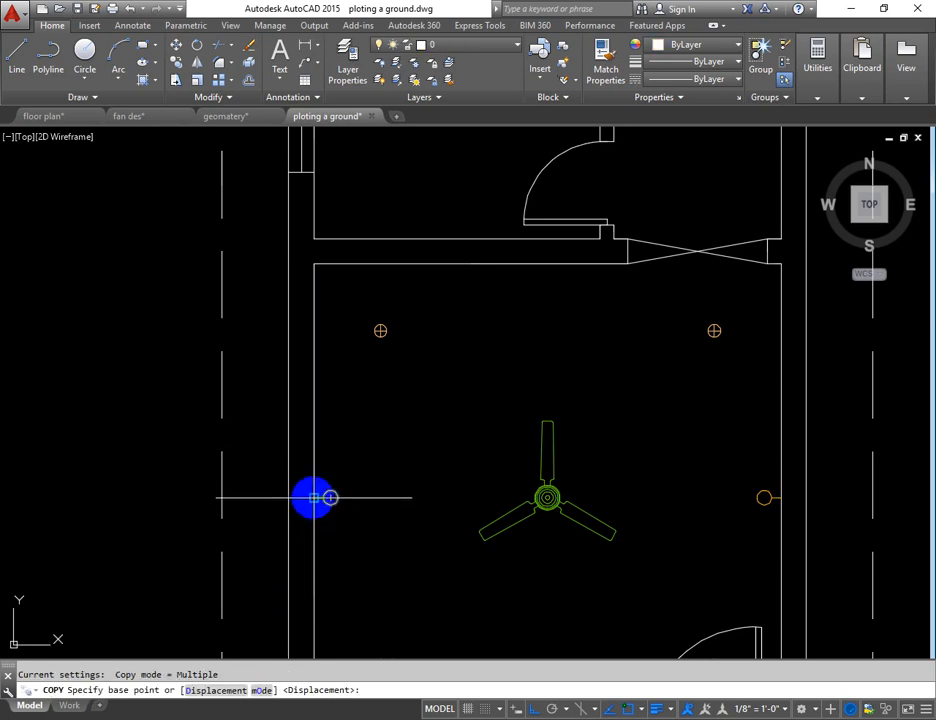
{"action": "left_click", "coordinate": [328, 497]}
{"action": "scroll", "coordinate": [328, 497], "scroll_direction": "down", "scroll_amount": 2}
{"action": "left_click", "coordinate": [324, 273]}
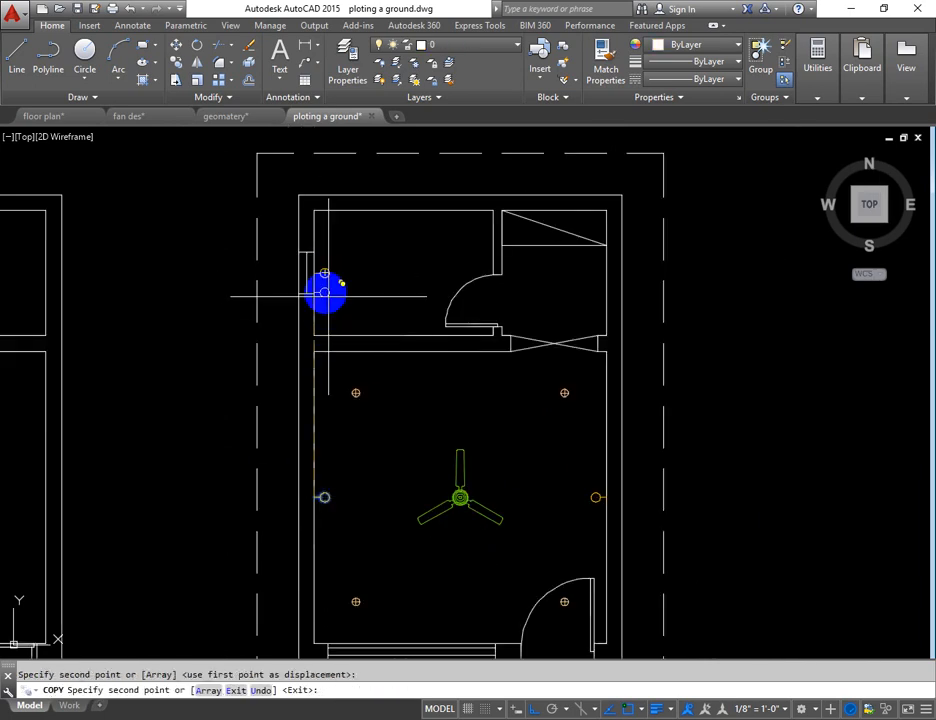
{"action": "key", "text": "Escape"}
{"action": "scroll", "coordinate": [303, 274], "scroll_direction": "up", "scroll_amount": 3}
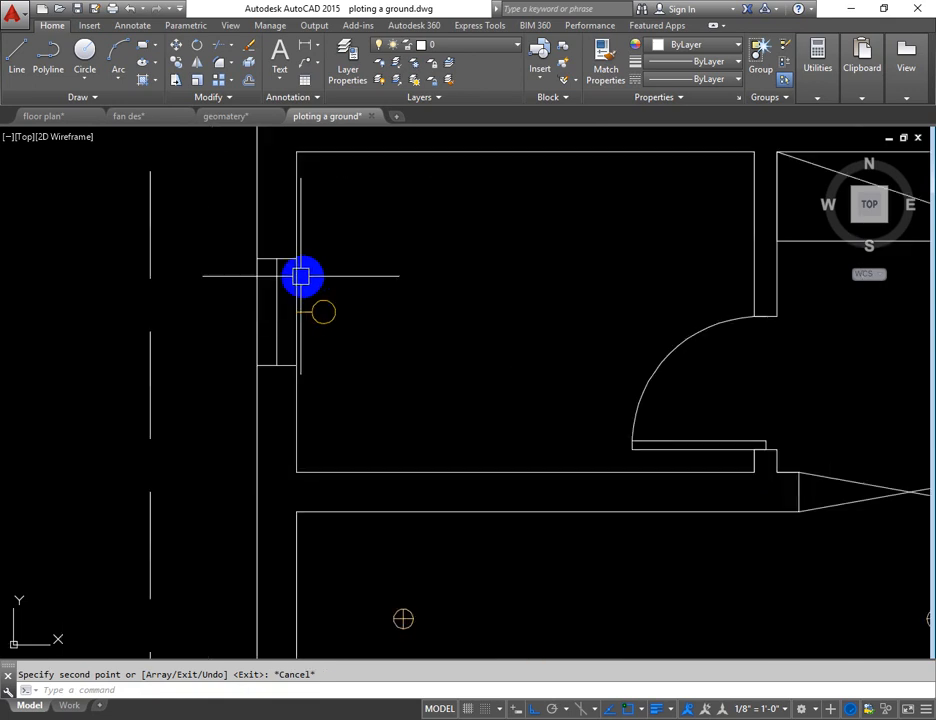
Copy the wall light symbol at the upper room's window horizontally into the open area of that room
{"action": "scroll", "coordinate": [286, 289], "scroll_direction": "up", "scroll_amount": 3}
{"action": "left_click", "coordinate": [418, 383]}
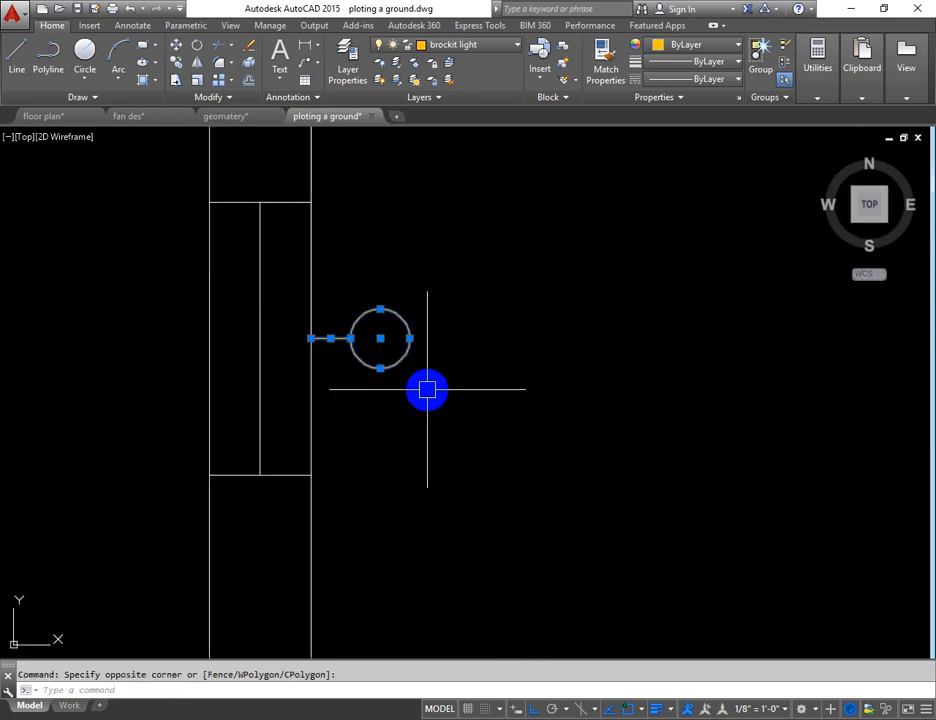
{"action": "type", "text": "co"}
{"action": "key", "text": "Return"}
{"action": "left_click", "coordinate": [330, 338]}
{"action": "left_click", "coordinate": [501, 338]}
{"action": "key", "text": "Escape"}
{"action": "left_click", "coordinate": [447, 251]}
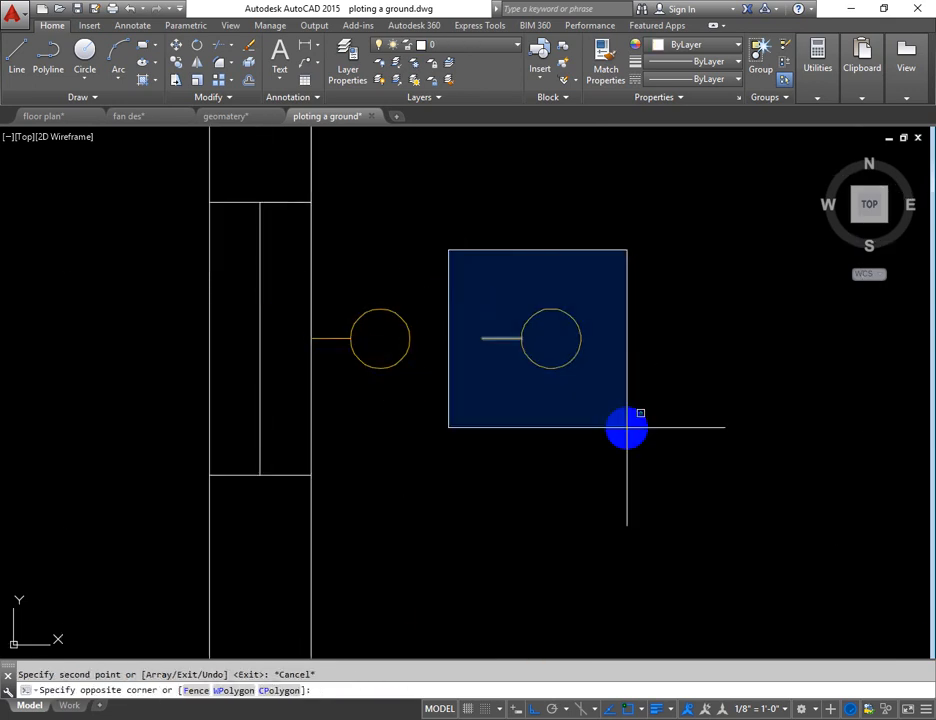
{"action": "left_click", "coordinate": [627, 429]}
{"action": "type", "text": "ro"}
{"action": "key", "text": "Return"}
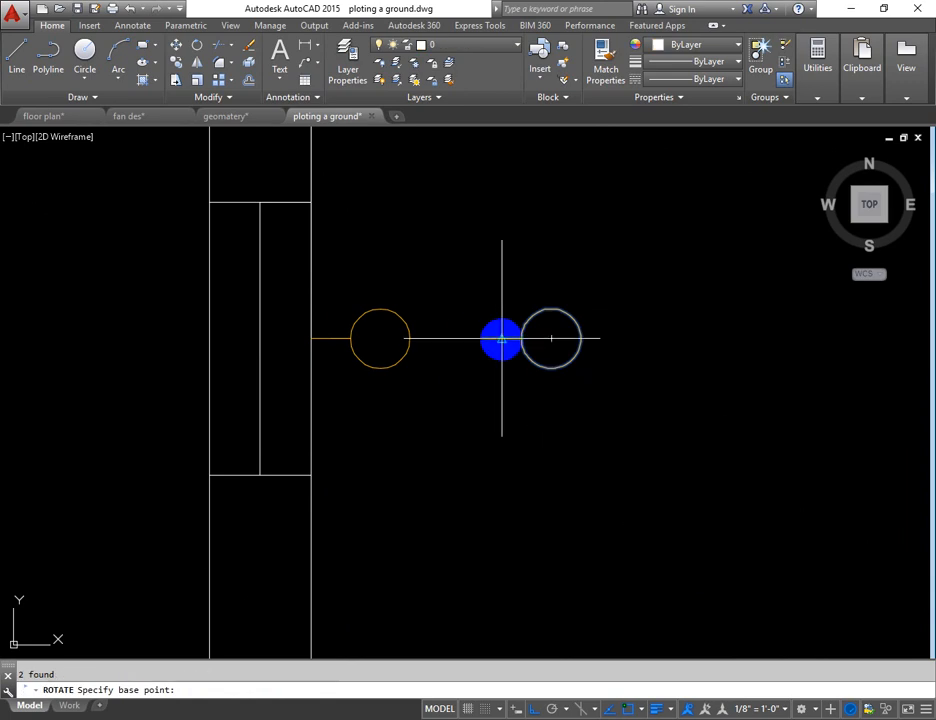
{"action": "left_click", "coordinate": [473, 341]}
{"action": "key", "text": "Escape"}
Rotate the copied wall light symbol 90 degrees about the free end of its stem
{"action": "left_click", "coordinate": [459, 252]}
{"action": "left_click", "coordinate": [618, 426]}
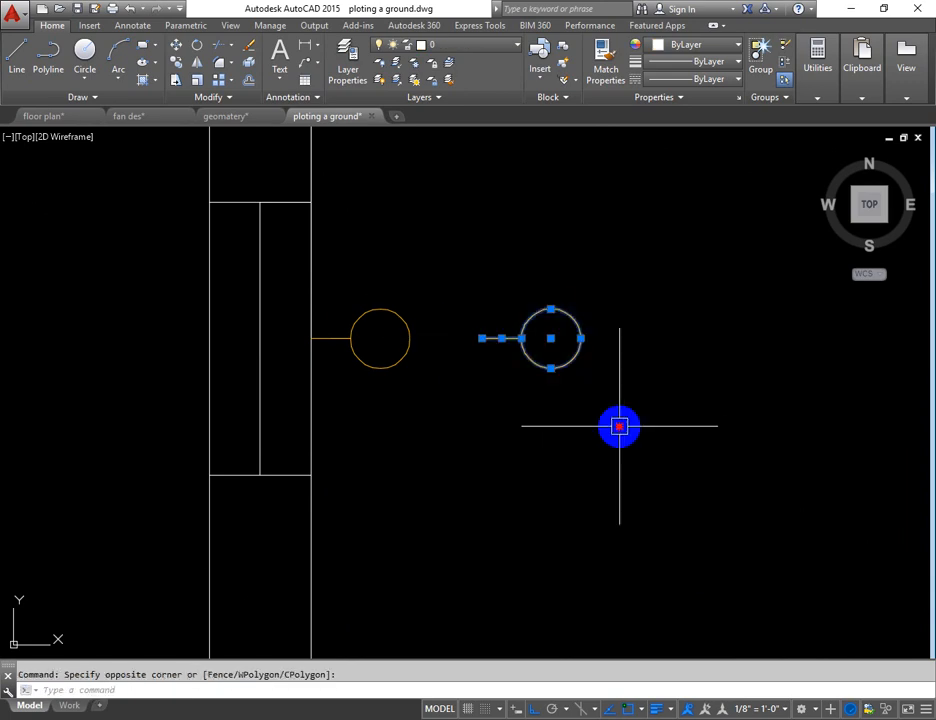
{"action": "type", "text": "ro"}
{"action": "key", "text": "Return"}
{"action": "left_click", "coordinate": [482, 338]}
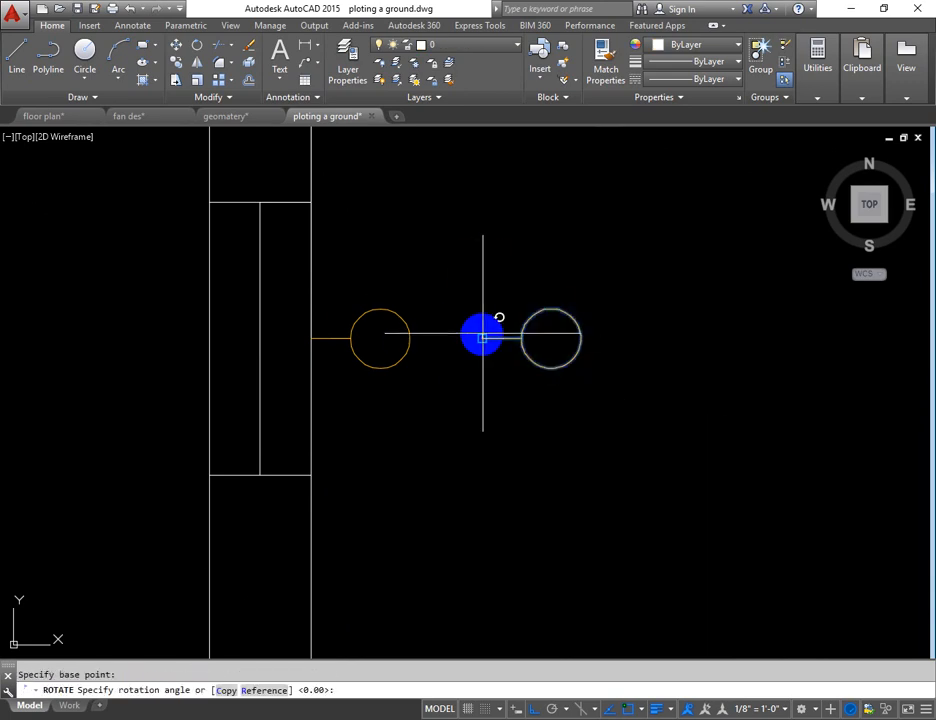
{"action": "left_click", "coordinate": [466, 203]}
{"action": "left_click", "coordinate": [389, 201]}
{"action": "key", "text": "Escape"}
Rotate the copied wall light symbol a further 180 degrees about its stem end so its circle hangs below the stem
{"action": "left_click", "coordinate": [439, 213]}
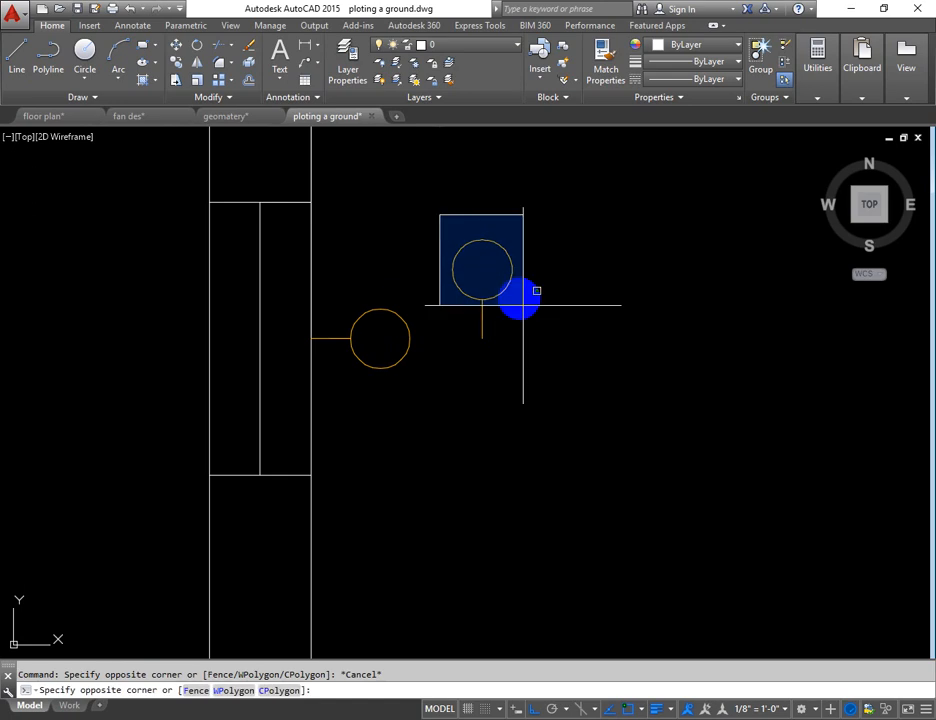
{"action": "left_click", "coordinate": [526, 352]}
{"action": "type", "text": "ro"}
{"action": "key", "text": "Return"}
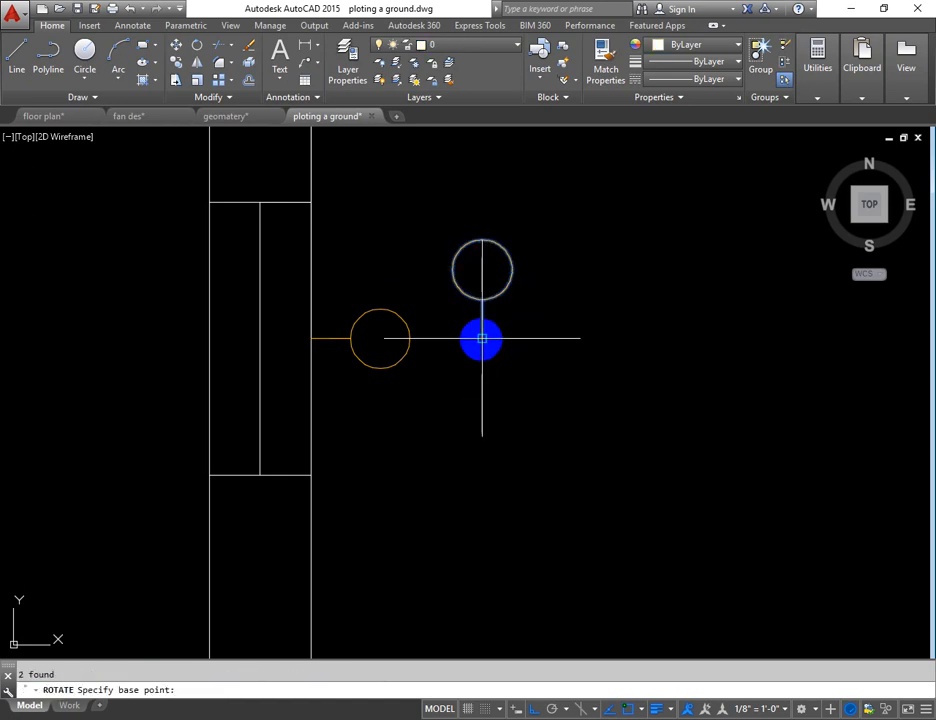
{"action": "left_click", "coordinate": [482, 340]}
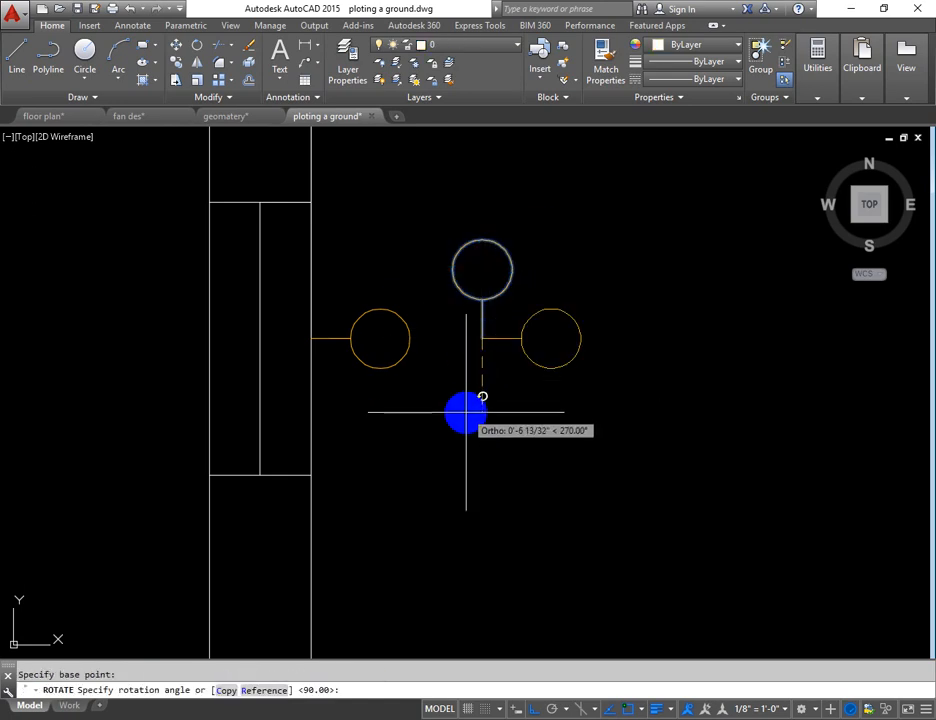
{"action": "left_click", "coordinate": [460, 340]}
Move the rotated wall light by its stem end onto the upper room's top wall, a little left of the door partition
{"action": "left_click", "coordinate": [439, 309]}
{"action": "left_click", "coordinate": [551, 495]}
{"action": "type", "text": "m"}
{"action": "key", "text": "Return"}
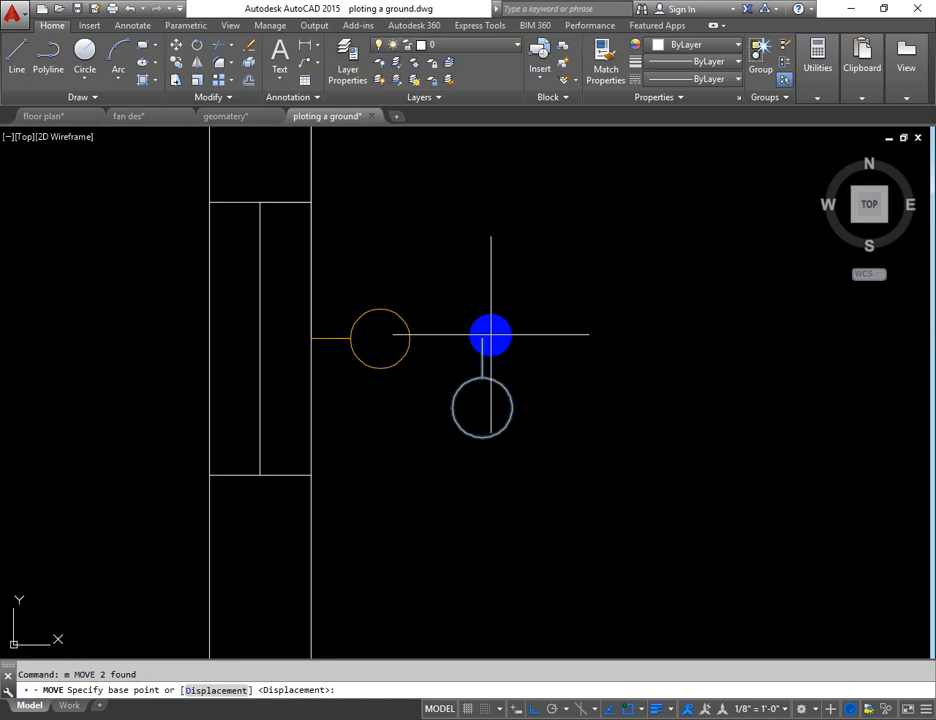
{"action": "left_click", "coordinate": [487, 335]}
{"action": "scroll", "coordinate": [485, 334], "scroll_direction": "down", "scroll_amount": 8}
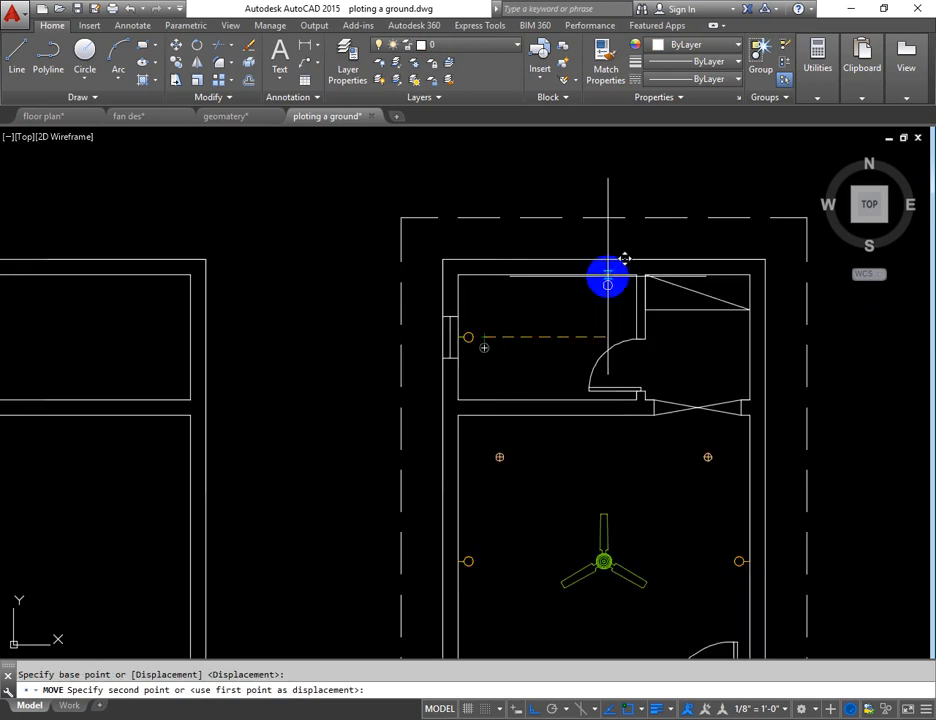
{"action": "left_click", "coordinate": [607, 285]}
{"action": "key", "text": "Escape"}
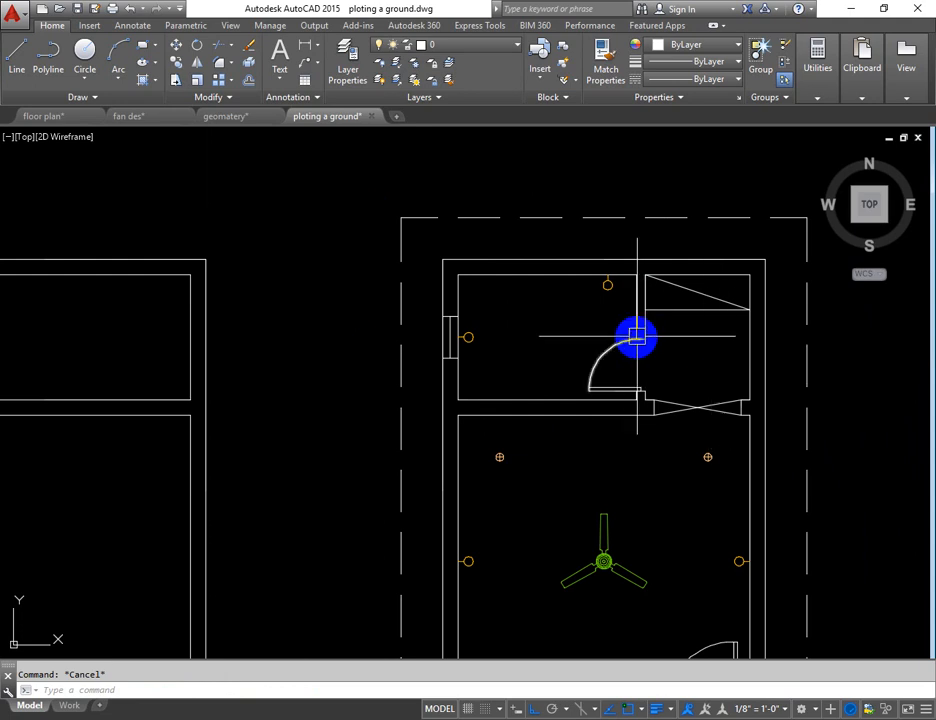
{"action": "scroll", "coordinate": [625, 335], "scroll_direction": "up", "scroll_amount": 2}
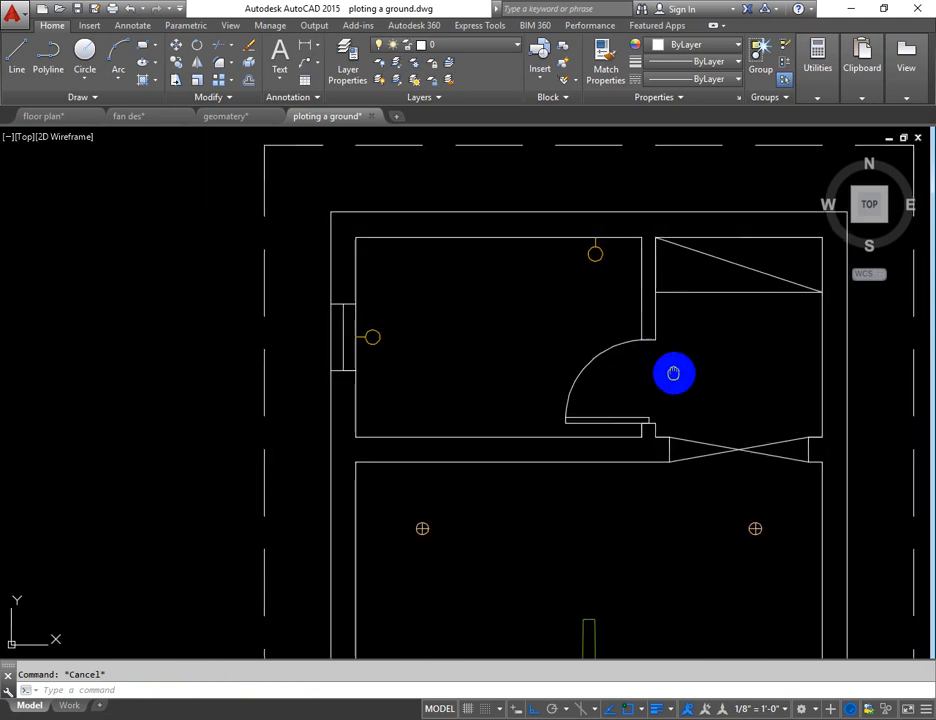
{"action": "middle_click_drag", "start_coordinate": [673, 373], "coordinate": [544, 338]}
{"action": "scroll", "coordinate": [463, 342], "scroll_direction": "down", "scroll_amount": 2}
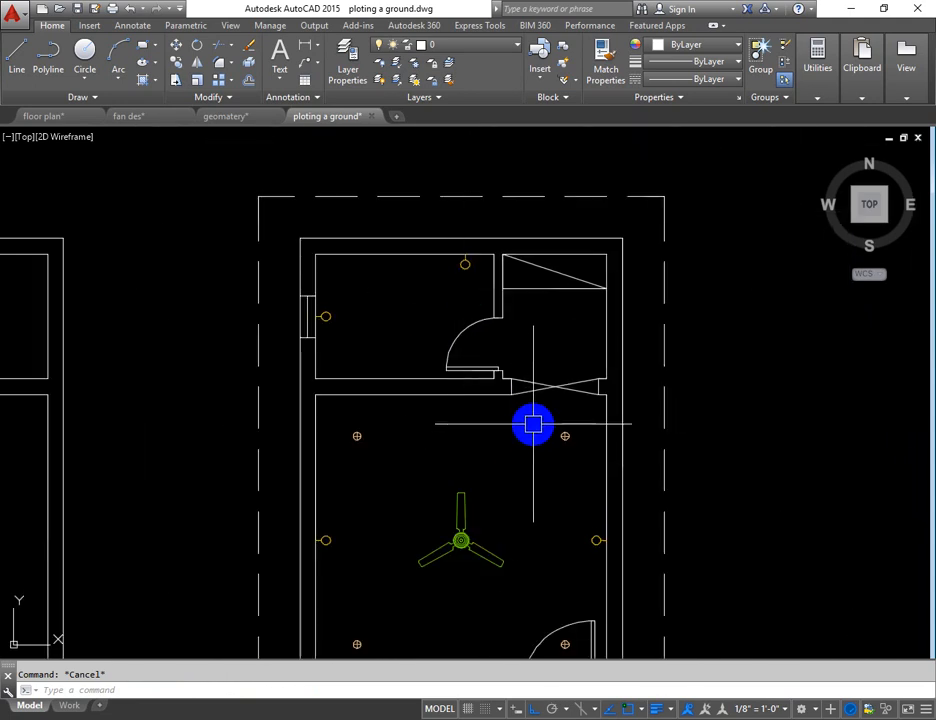
{"action": "left_click", "coordinate": [533, 424]}
{"action": "key", "text": "Escape"}
{"action": "type", "text": "l"}
{"action": "key", "text": "Return"}
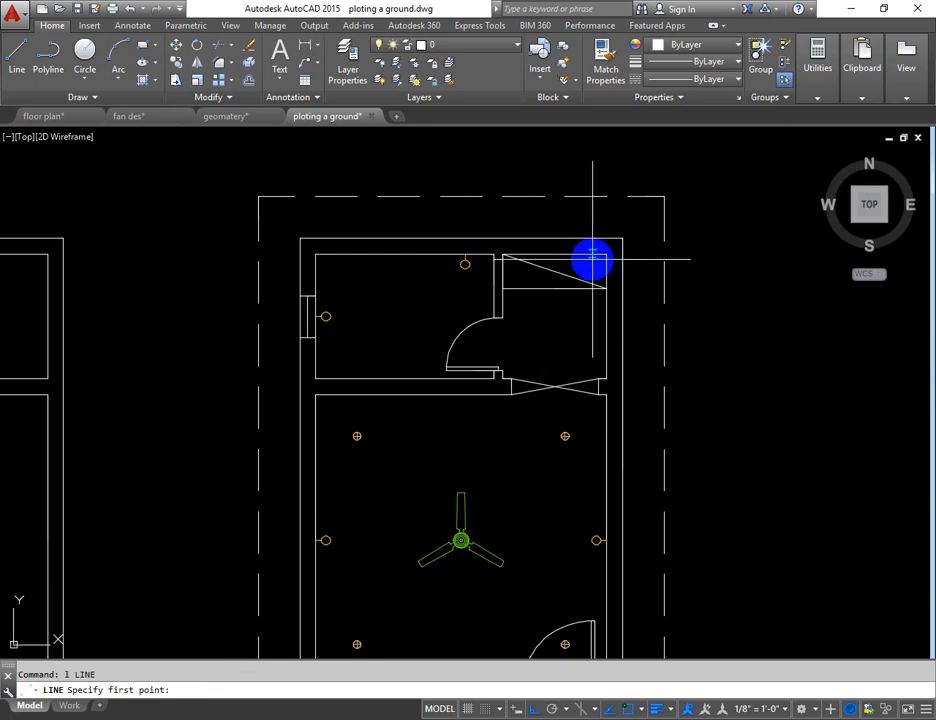
{"action": "left_click", "coordinate": [606, 256]}
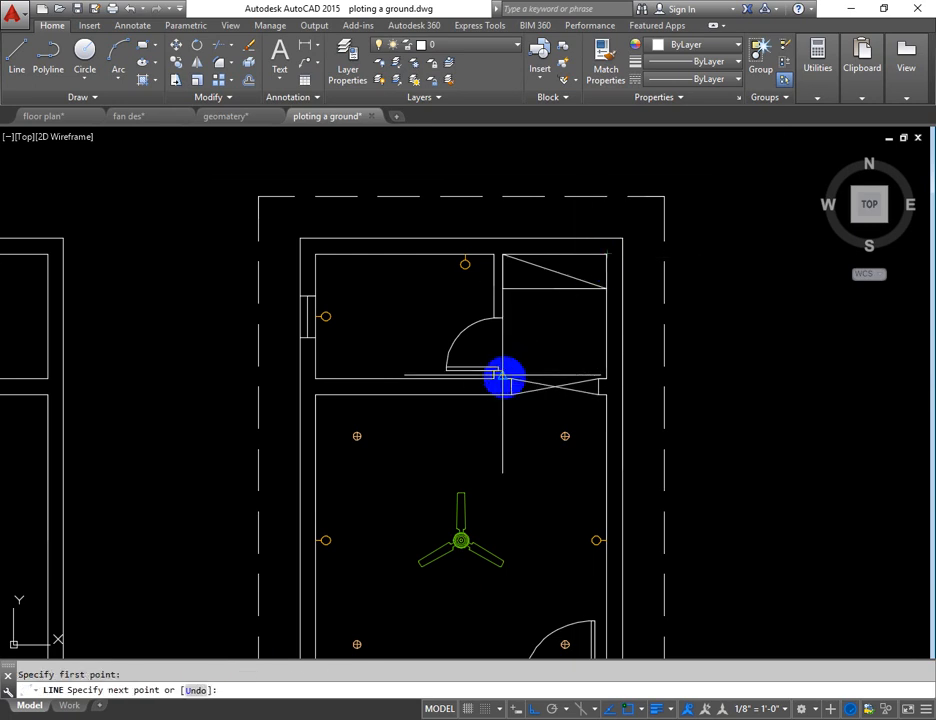
{"action": "key", "text": "Escape"}
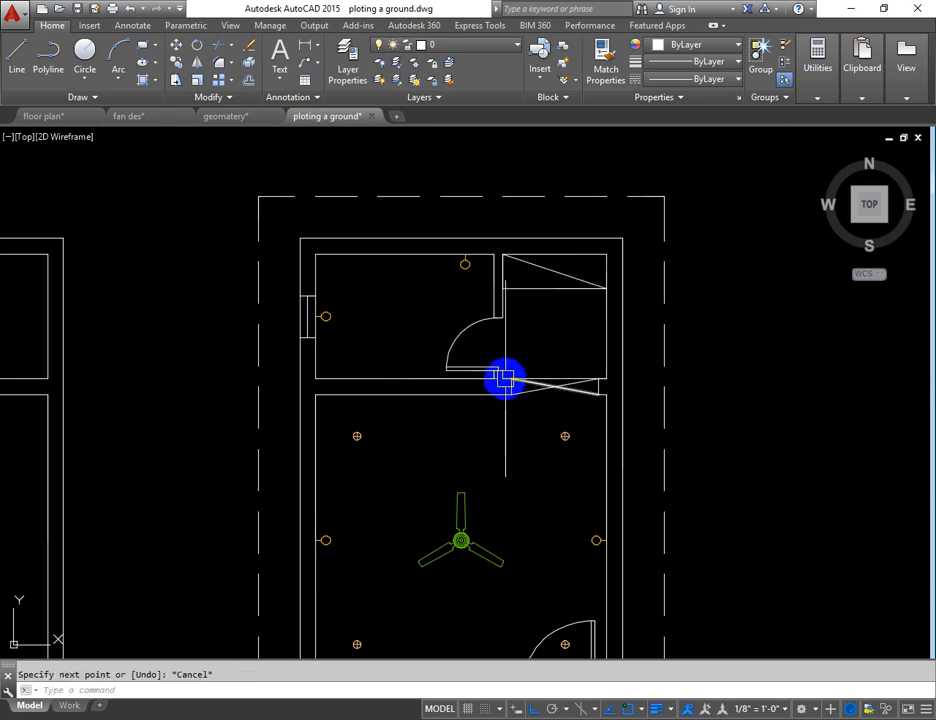
Draw a diagonal helper line across the small upper-right room, from the wardrobe's lower right corner to the room's lower left corner
{"action": "scroll", "coordinate": [597, 300], "scroll_direction": "up", "scroll_amount": 2}
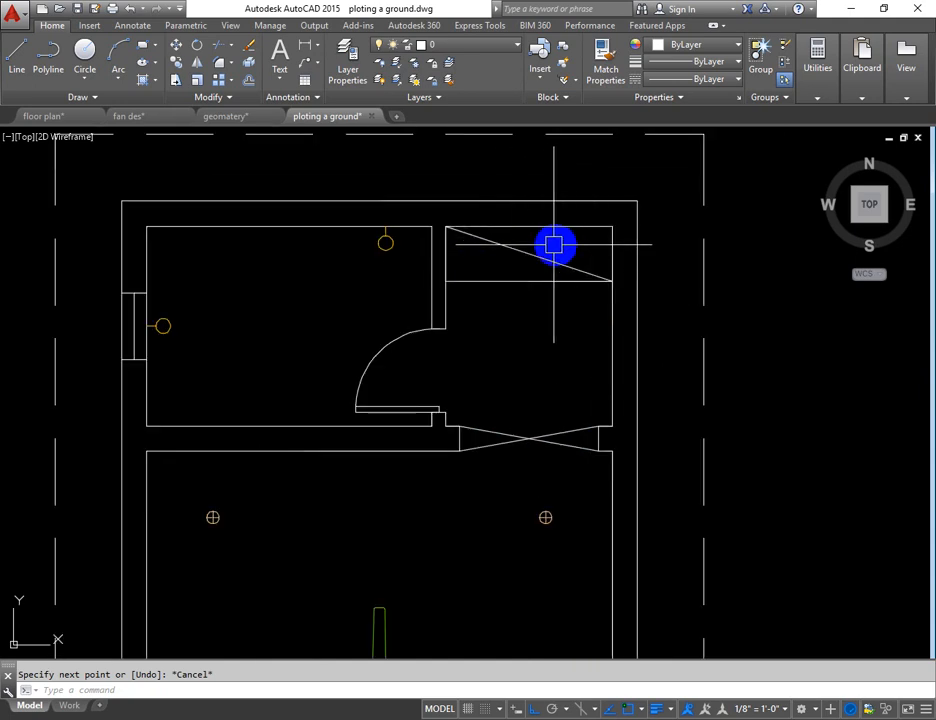
{"action": "key", "text": "space"}
{"action": "left_click", "coordinate": [612, 281]}
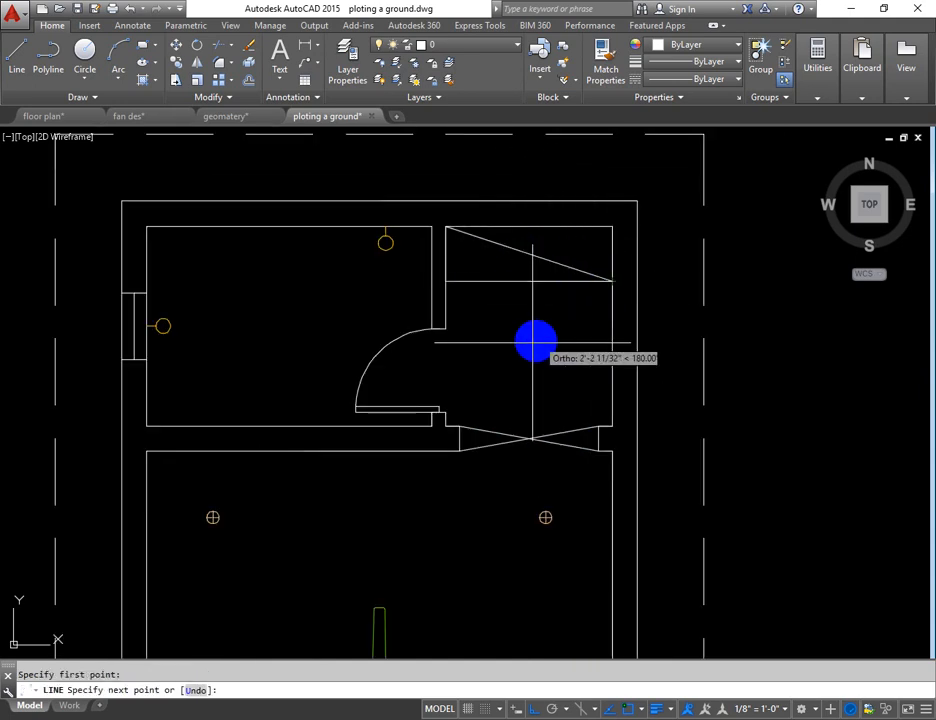
{"action": "left_click", "coordinate": [446, 426]}
{"action": "key", "text": "Escape"}
Copy the bedroom's upper right ceiling light by its centre to the midpoint of the diagonal helper line
{"action": "left_click", "coordinate": [522, 479]}
{"action": "left_click", "coordinate": [564, 565]}
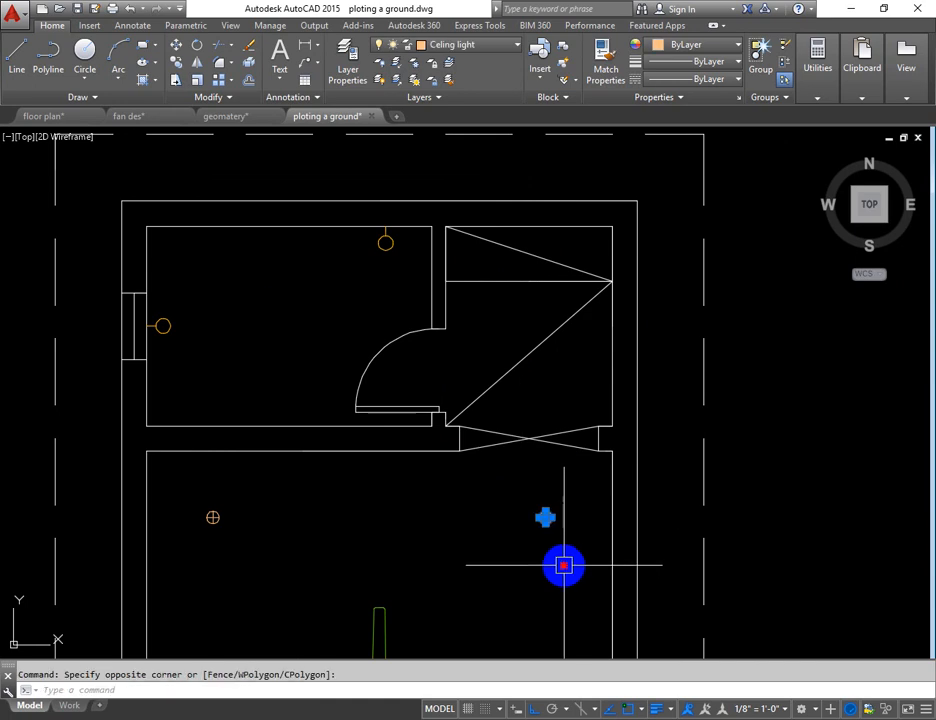
{"action": "type", "text": "co"}
{"action": "key", "text": "space"}
{"action": "scroll", "coordinate": [544, 510], "scroll_direction": "up", "scroll_amount": 6}
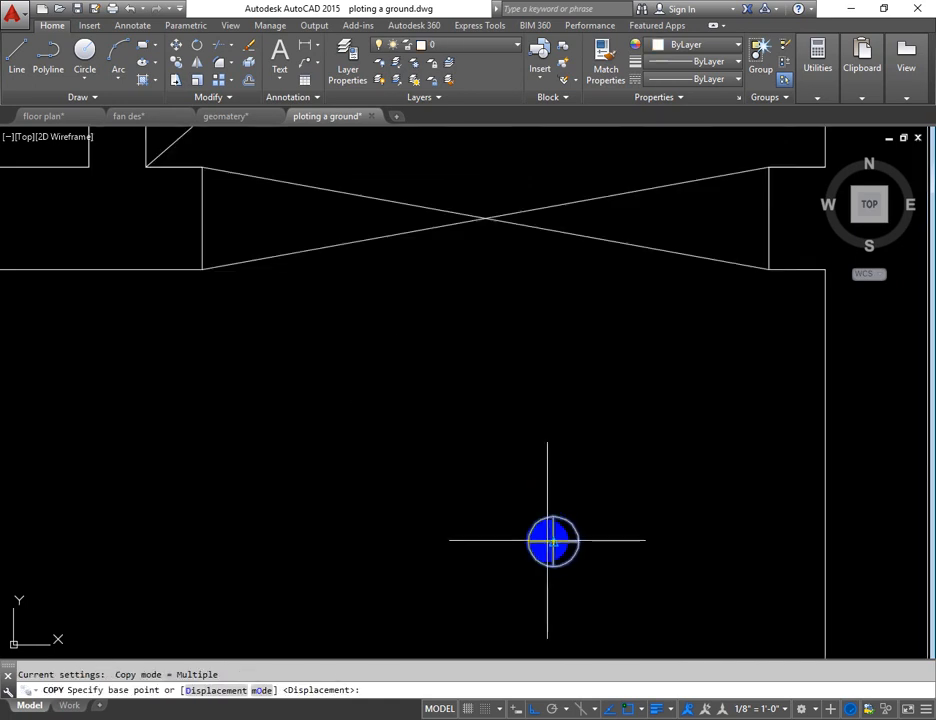
{"action": "left_click", "coordinate": [553, 542]}
{"action": "scroll", "coordinate": [553, 542], "scroll_direction": "down", "scroll_amount": 4}
{"action": "left_click", "coordinate": [525, 281]}
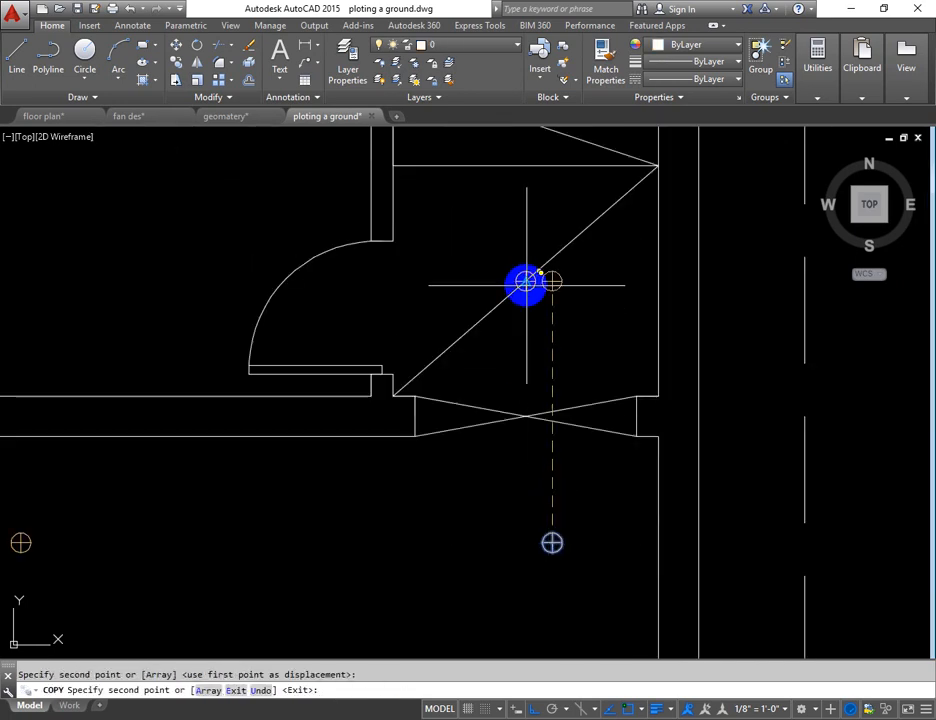
{"action": "key", "text": "Escape"}
Erase the diagonal helper line from the small upper-right room
{"action": "left_click", "coordinate": [543, 263]}
{"action": "type", "text": "e"}
{"action": "key", "text": "space"}
{"action": "scroll", "coordinate": [600, 326], "scroll_direction": "down", "scroll_amount": 2}
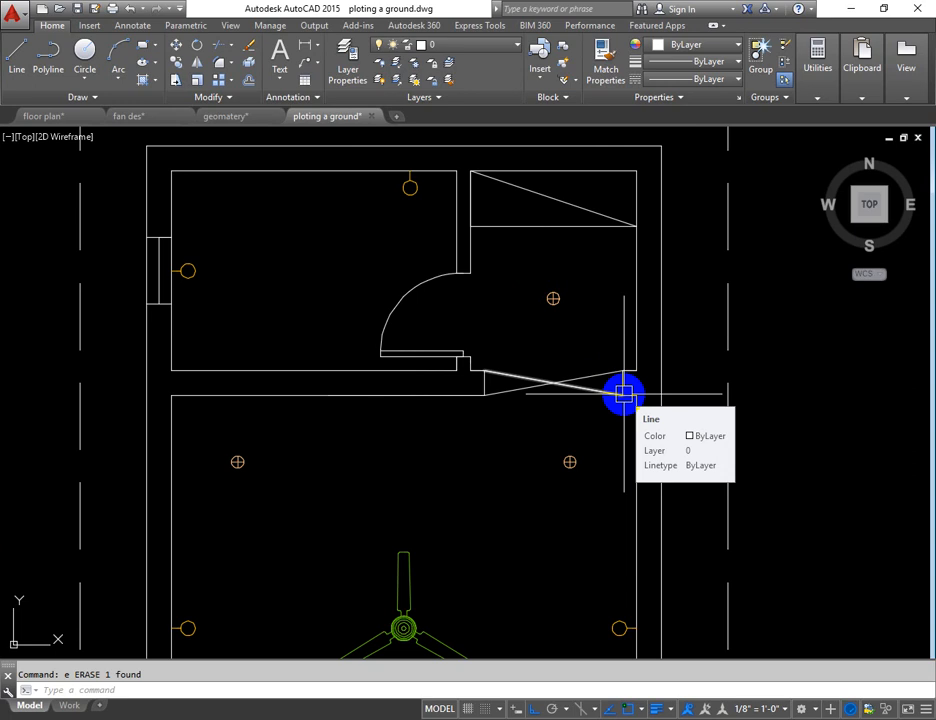
{"action": "scroll", "coordinate": [640, 390], "scroll_direction": "down", "scroll_amount": 2}
{"action": "mouse_move", "coordinate": [655, 401]}
{"action": "middle_mouse_down"}
{"action": "mouse_move", "coordinate": [634, 395]}
{"action": "mouse_move", "coordinate": [586, 318]}
{"action": "middle_mouse_up"}
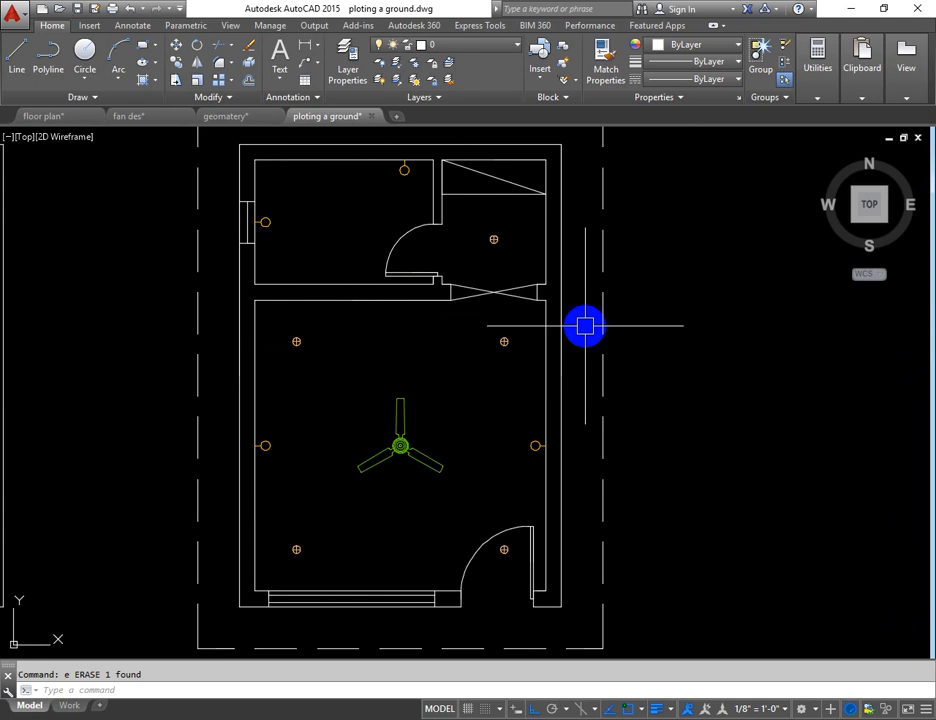
{"action": "middle_click_drag", "start_coordinate": [405, 320], "coordinate": [436, 377]}
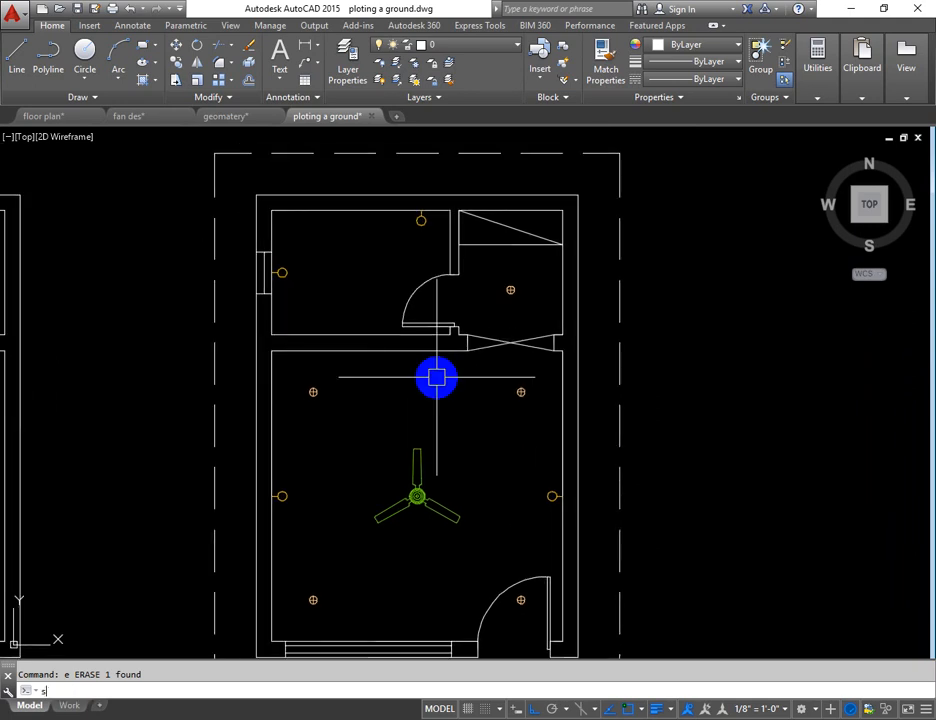
{"action": "type", "text": "pl"}
{"action": "key", "text": "Return"}
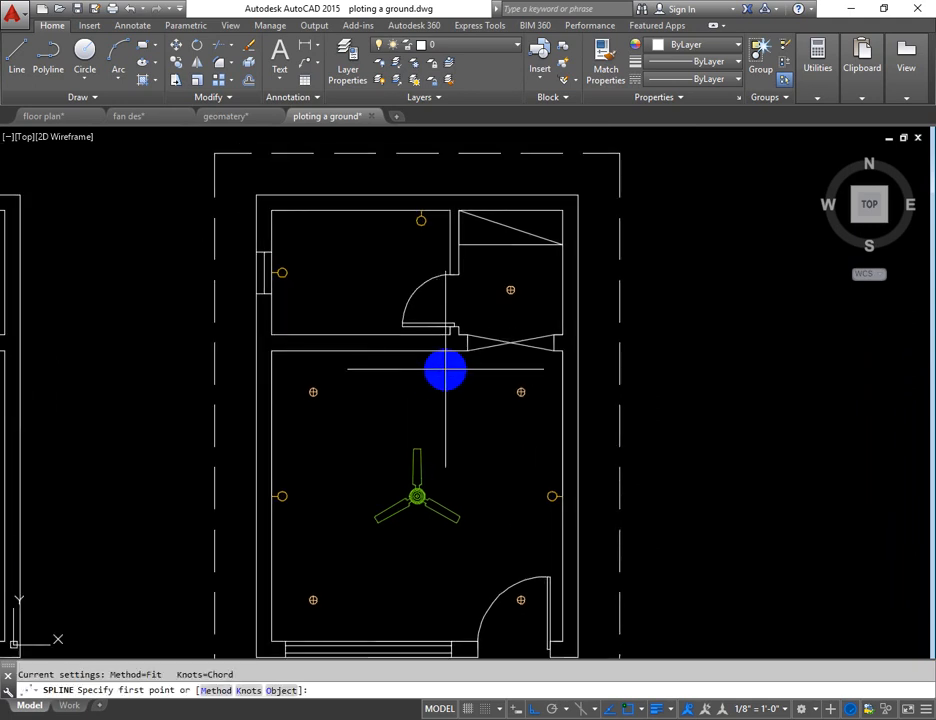
{"action": "scroll", "coordinate": [416, 496], "scroll_direction": "up", "scroll_amount": 8}
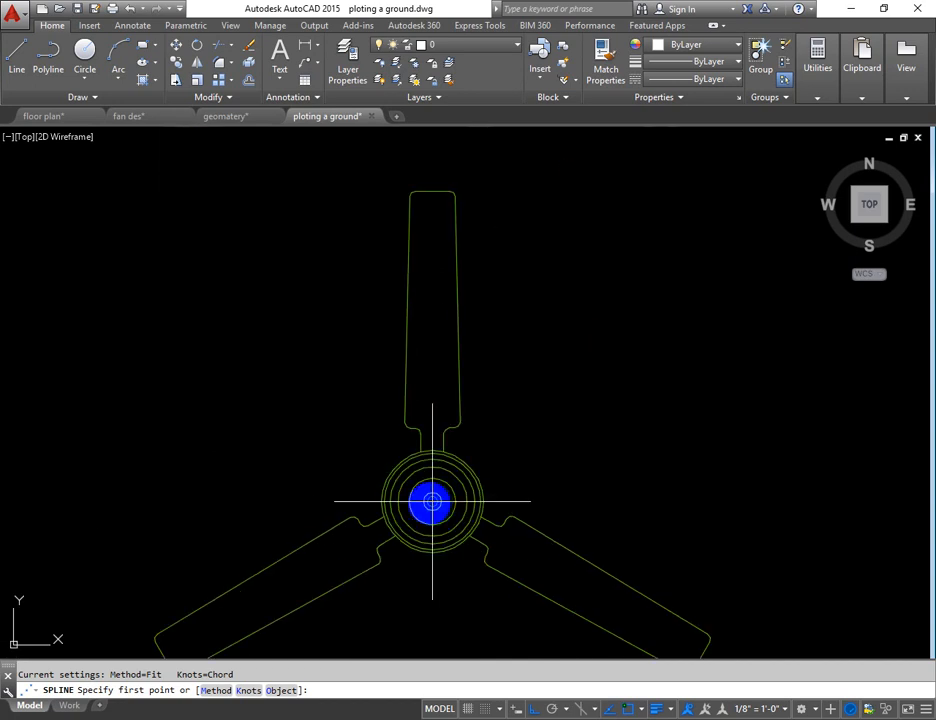
{"action": "left_click", "coordinate": [432, 501]}
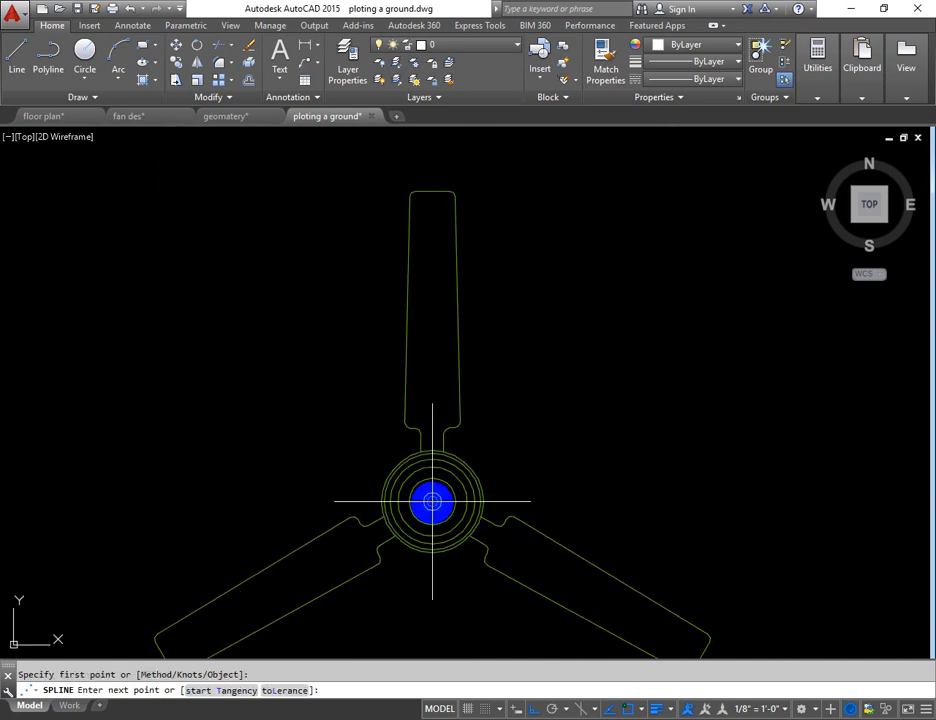
{"action": "scroll", "coordinate": [432, 501], "scroll_direction": "down", "scroll_amount": 4}
{"action": "key", "text": "Escape"}
{"action": "scroll", "coordinate": [445, 498], "scroll_direction": "down", "scroll_amount": 5}
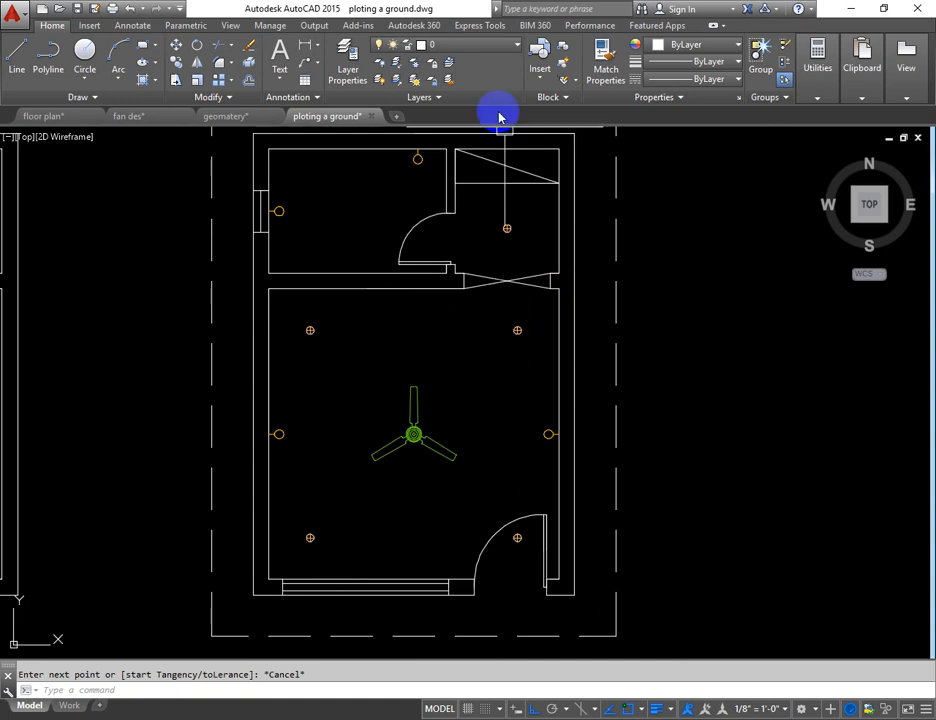
Toggle the visibility of the Celing light, Fan, brockit light and Text layers and restore it, checking which objects each layer holds
{"action": "left_click", "coordinate": [504, 55]}
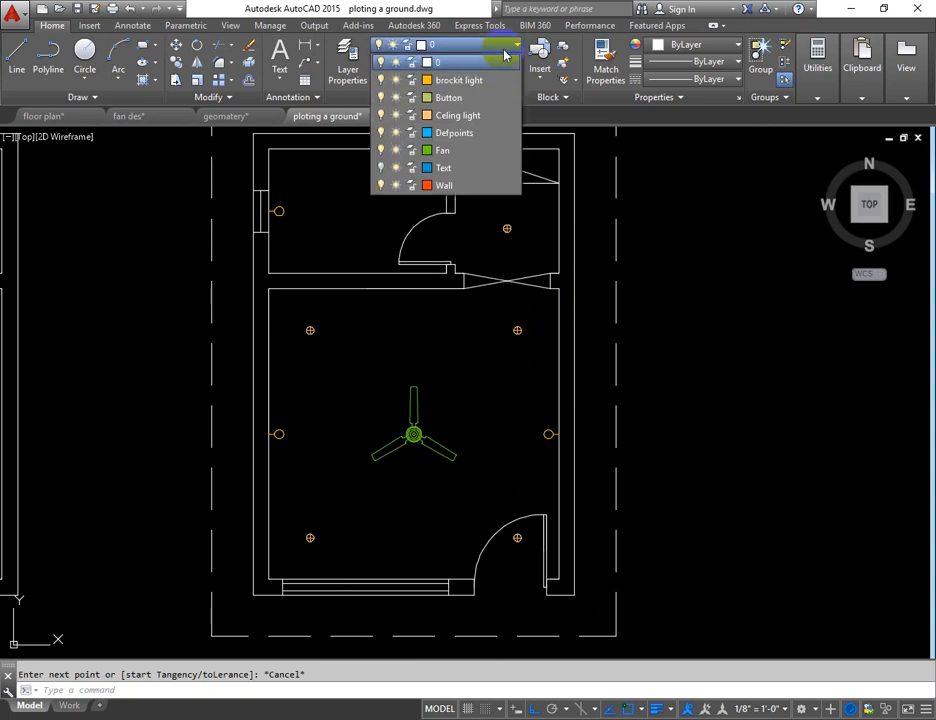
{"action": "left_click", "coordinate": [381, 116]}
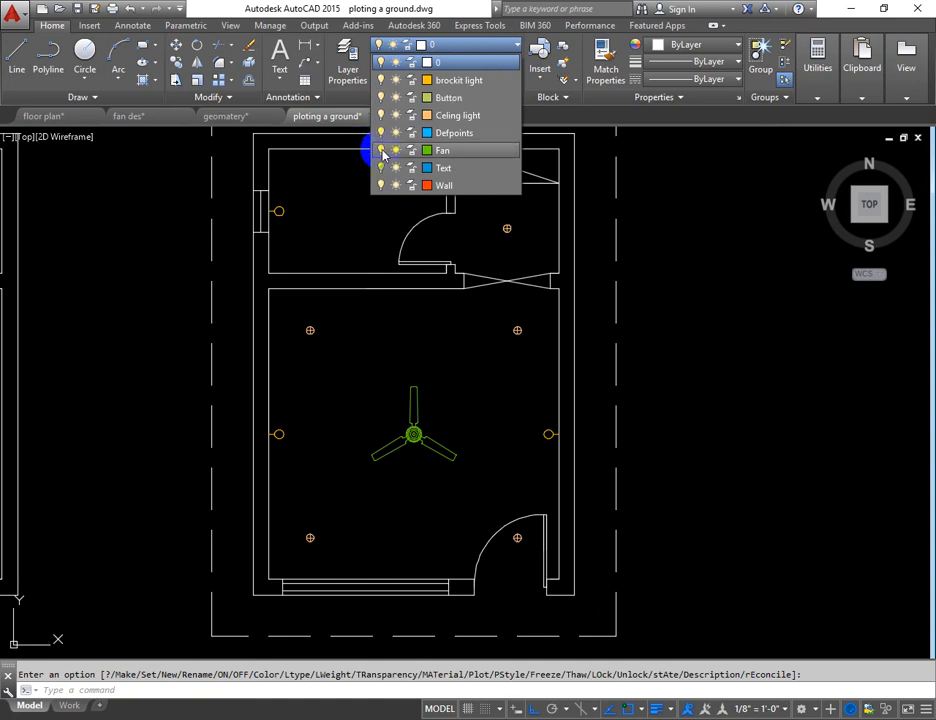
{"action": "left_click", "coordinate": [381, 151]}
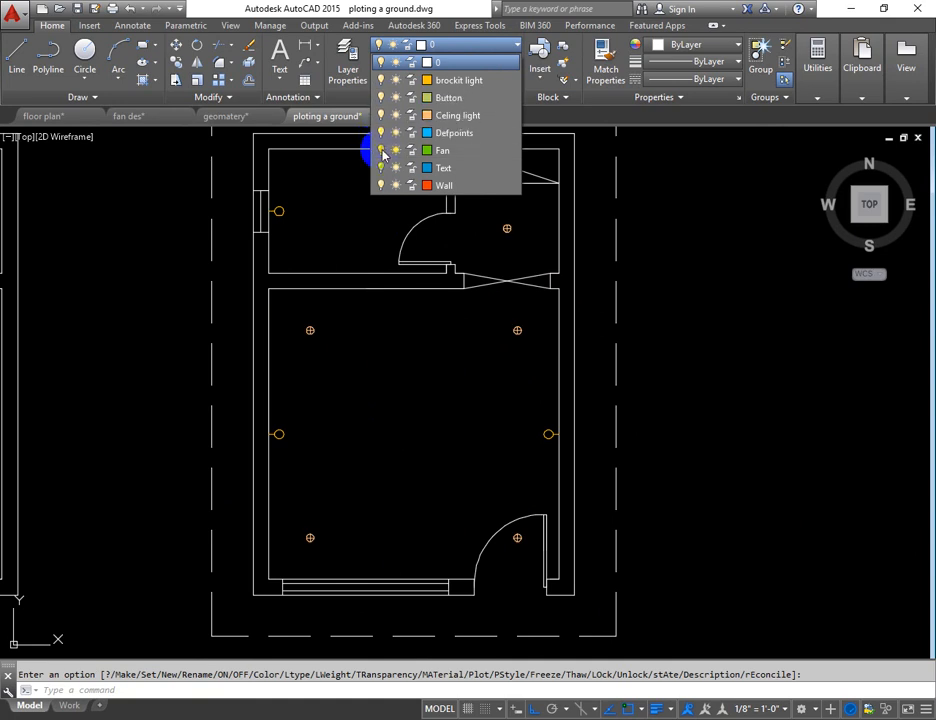
{"action": "left_click", "coordinate": [381, 80]}
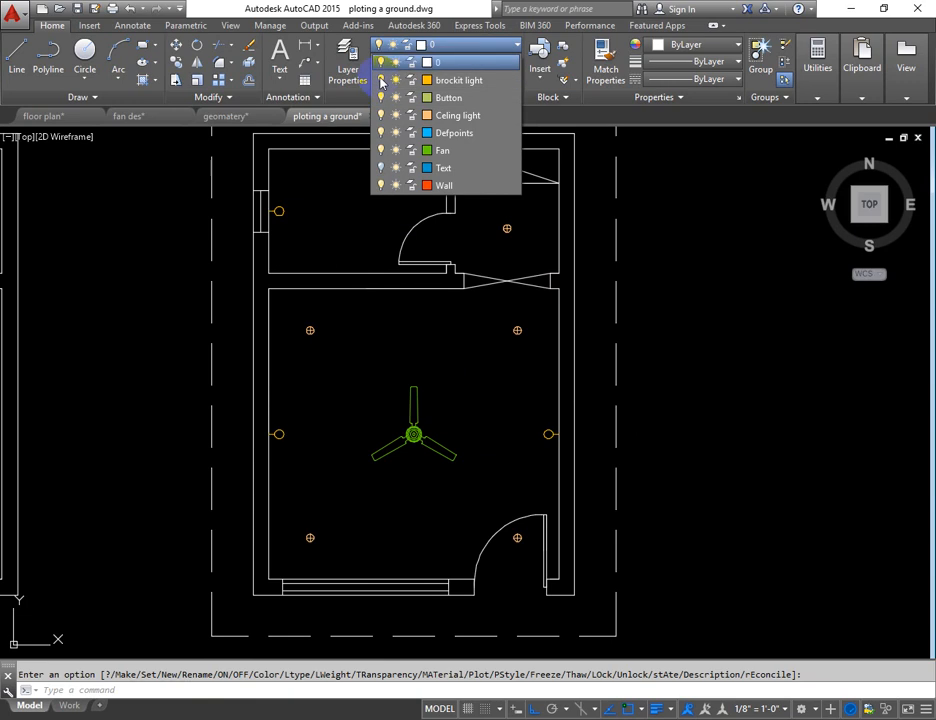
{"action": "left_click", "coordinate": [381, 168]}
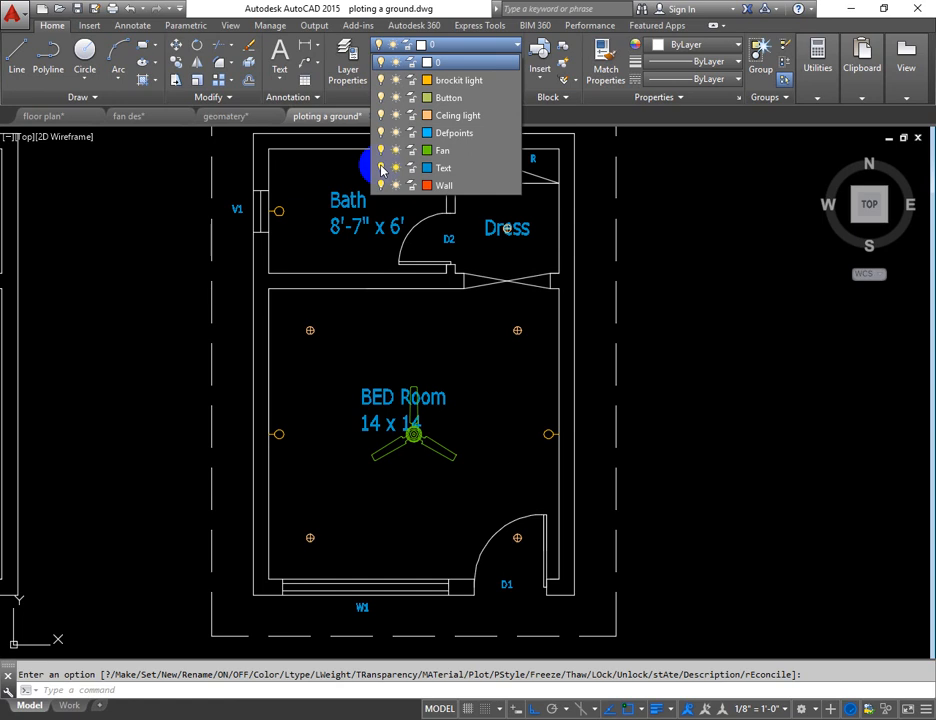
{"action": "left_click", "coordinate": [381, 168]}
{"action": "left_click", "coordinate": [655, 300]}
{"action": "left_click", "coordinate": [696, 356]}
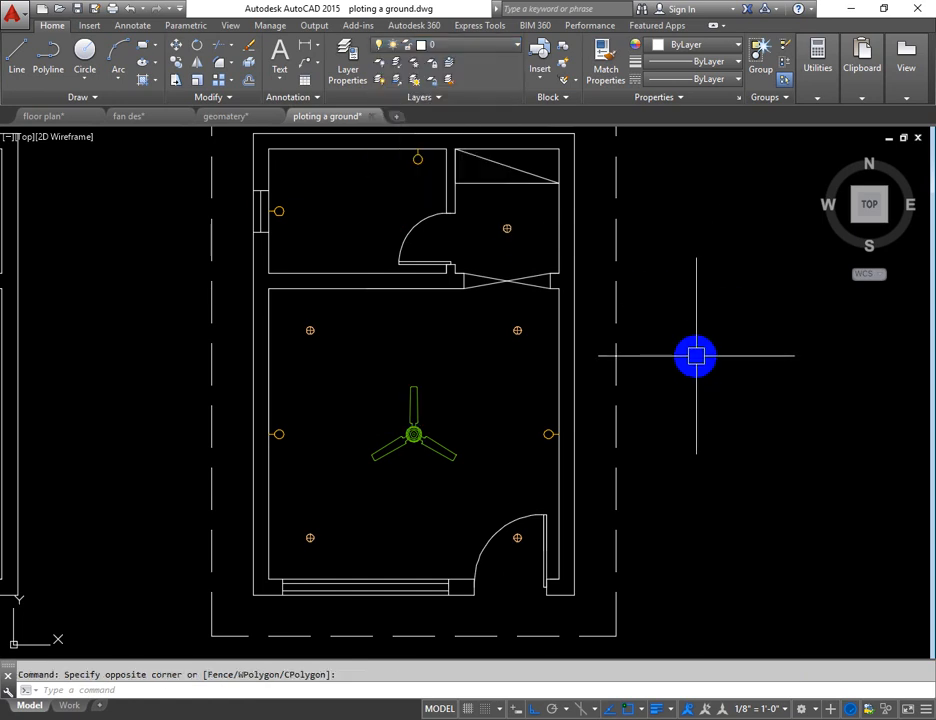
{"action": "mouse_move", "coordinate": [698, 357]}
{"action": "middle_mouse_down"}
{"action": "mouse_move", "coordinate": [679, 334]}
{"action": "mouse_move", "coordinate": [662, 348]}
{"action": "middle_mouse_up"}
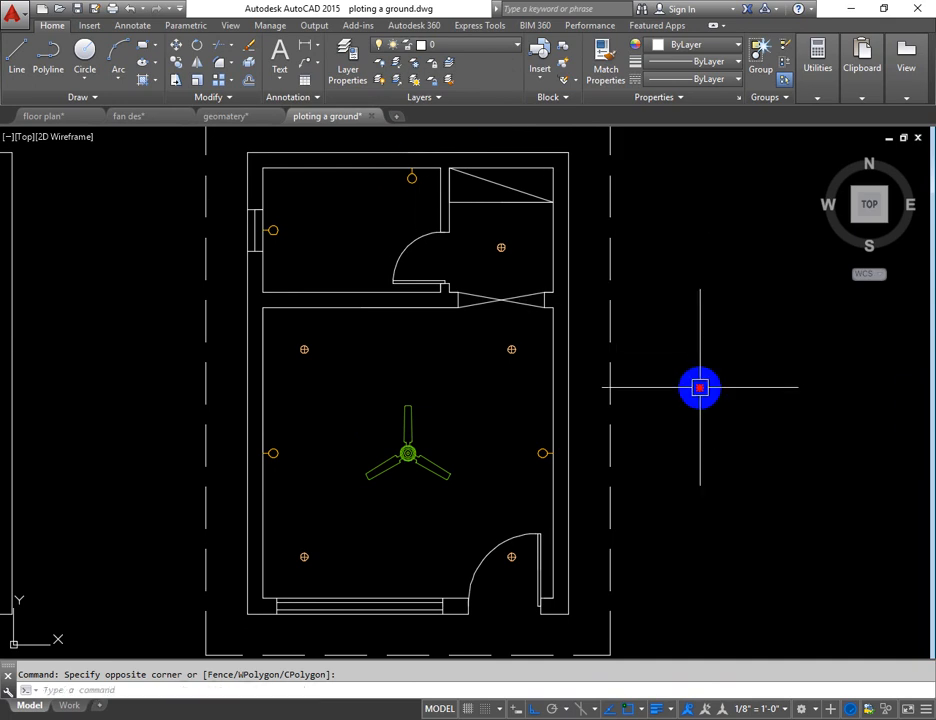
Create a new layer named wire and set its colour to red, index 10
{"action": "type", "text": "a"}
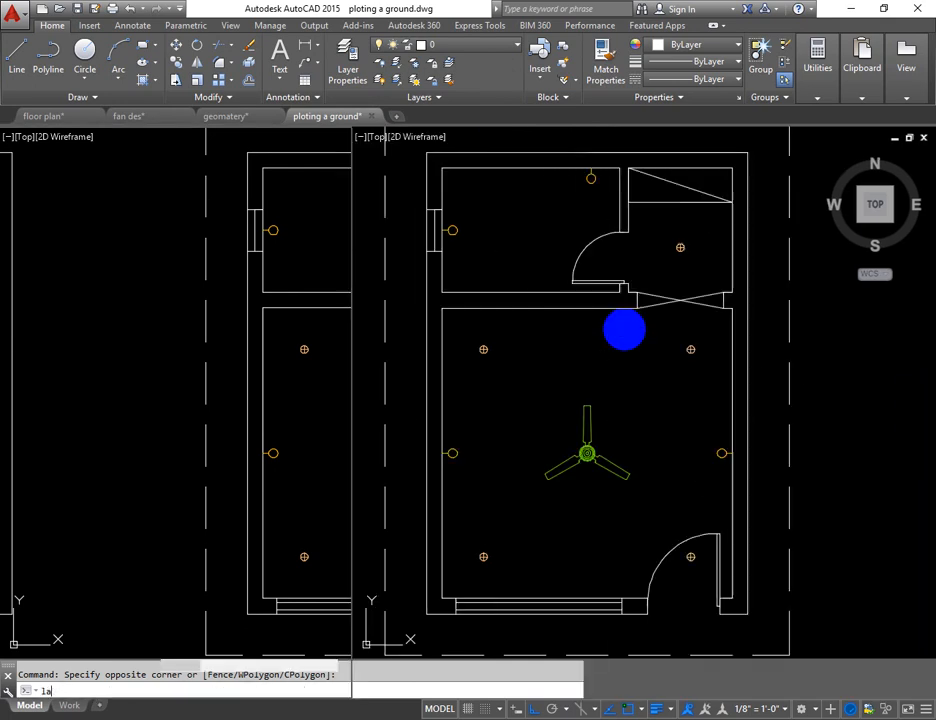
{"action": "key", "text": "Return"}
{"action": "left_click", "coordinate": [102, 173]}
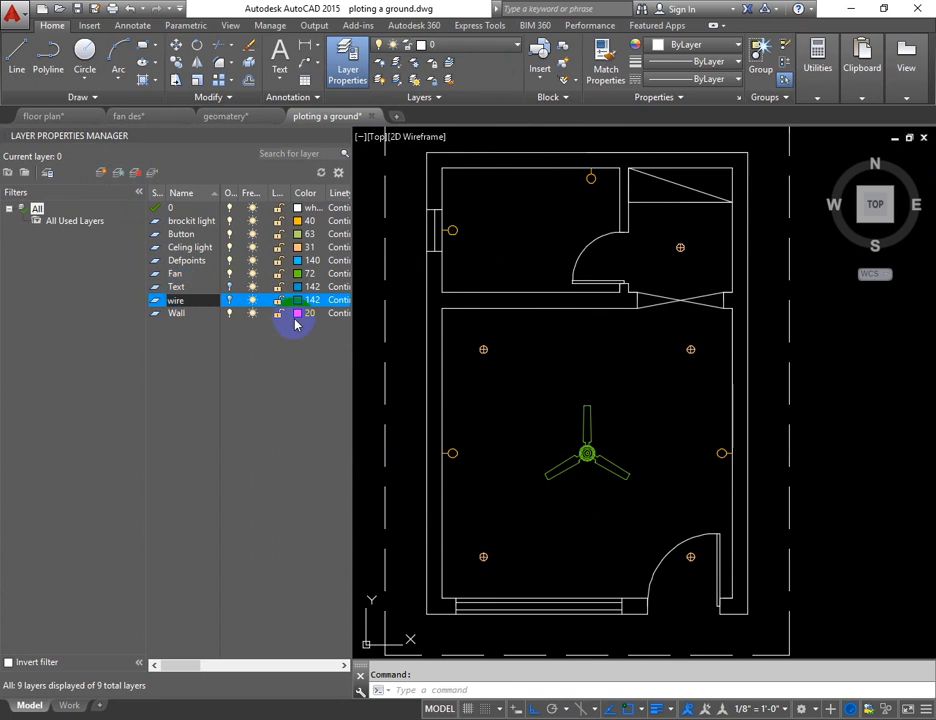
{"action": "left_click", "coordinate": [299, 304]}
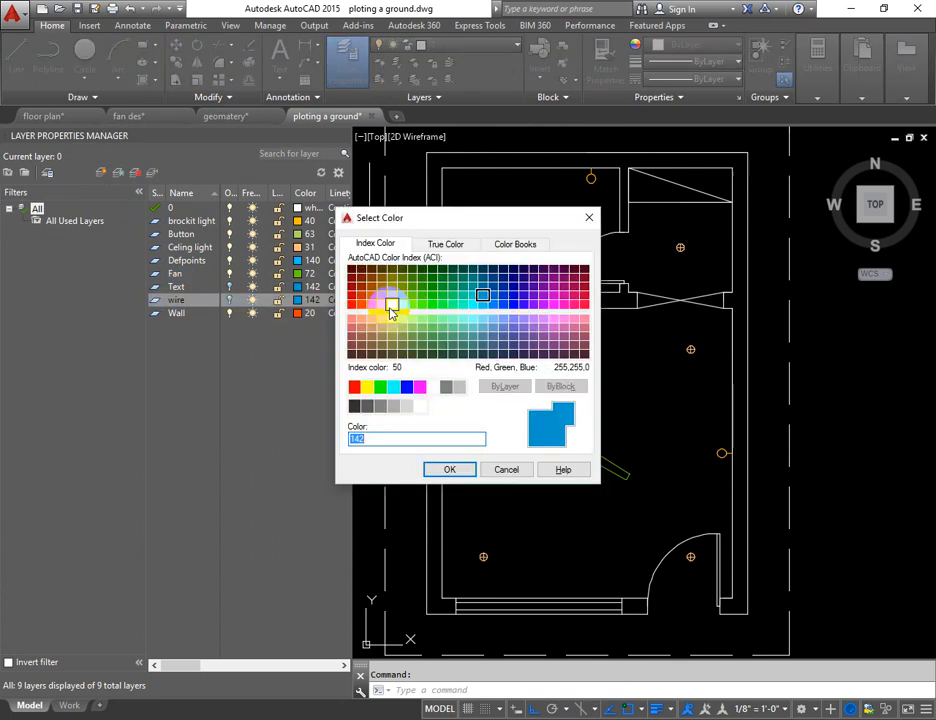
{"action": "left_click", "coordinate": [450, 471]}
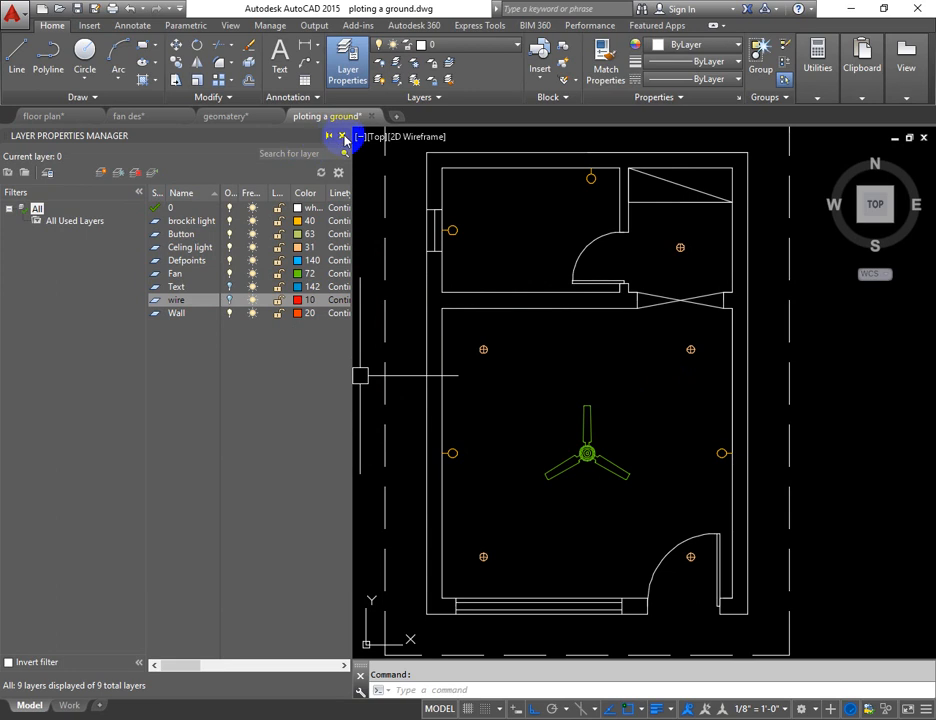
{"action": "left_click", "coordinate": [343, 137]}
Make the wire layer current and keep it turned on
{"action": "left_click", "coordinate": [349, 226]}
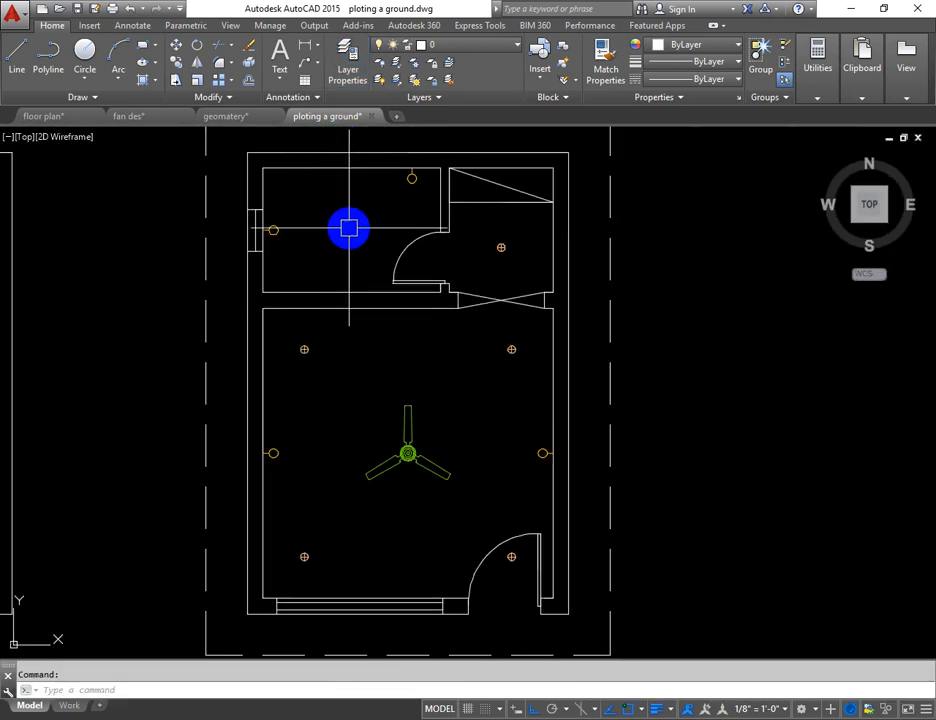
{"action": "left_click", "coordinate": [458, 46]}
{"action": "left_click", "coordinate": [467, 167]}
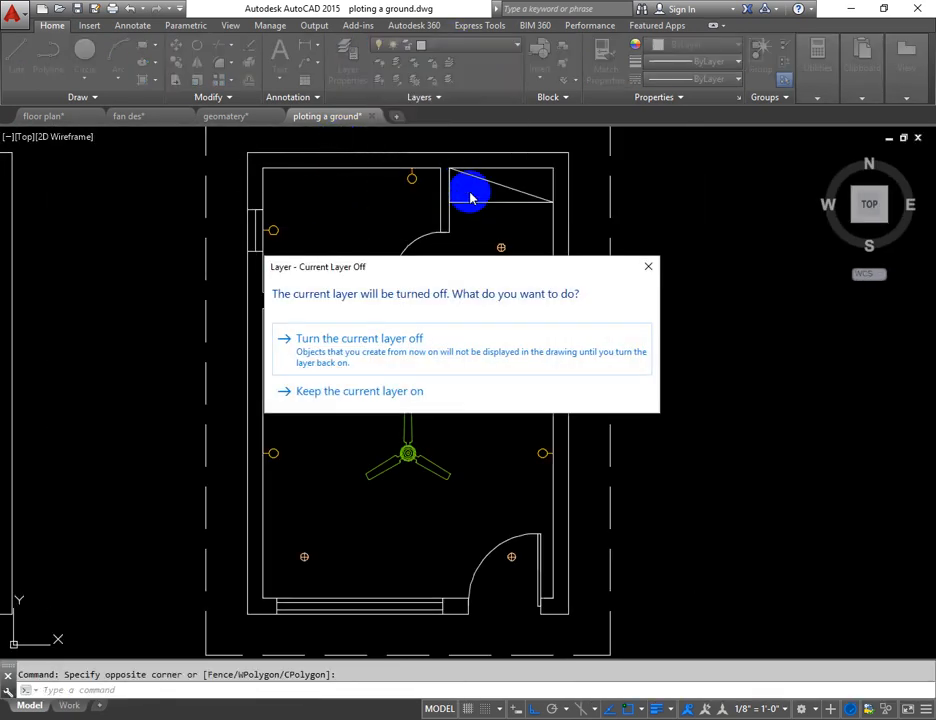
{"action": "left_click", "coordinate": [403, 391]}
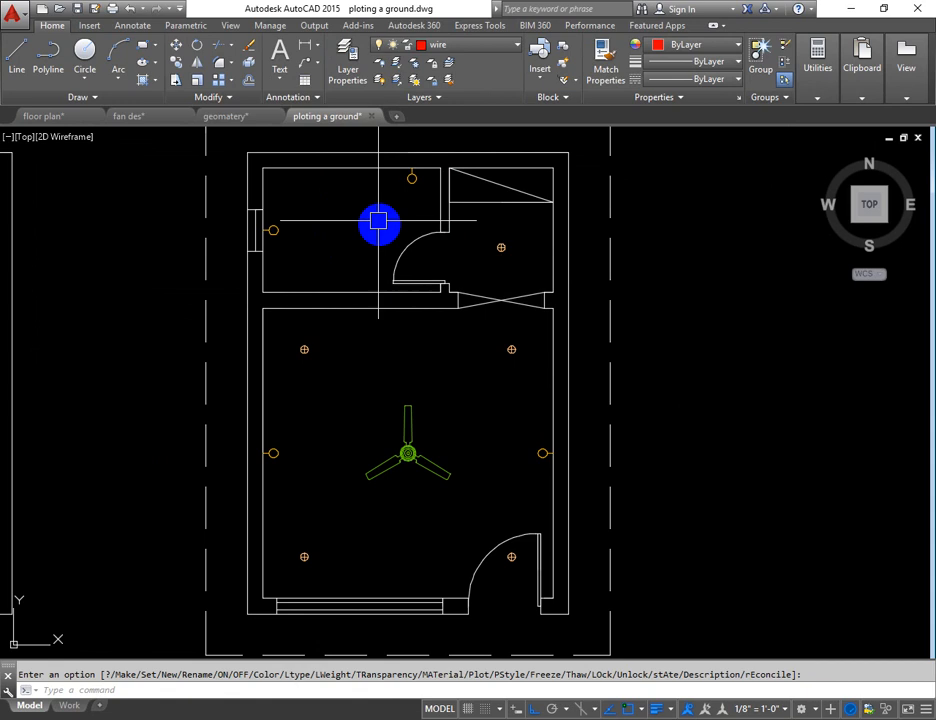
Draw a wire spline from the fan's centre through the centre of the bedroom's upper right ceiling light to a point just above it
{"action": "scroll", "coordinate": [370, 204], "scroll_direction": "up", "scroll_amount": 2}
{"action": "middle_click_drag", "start_coordinate": [383, 216], "coordinate": [386, 269]}
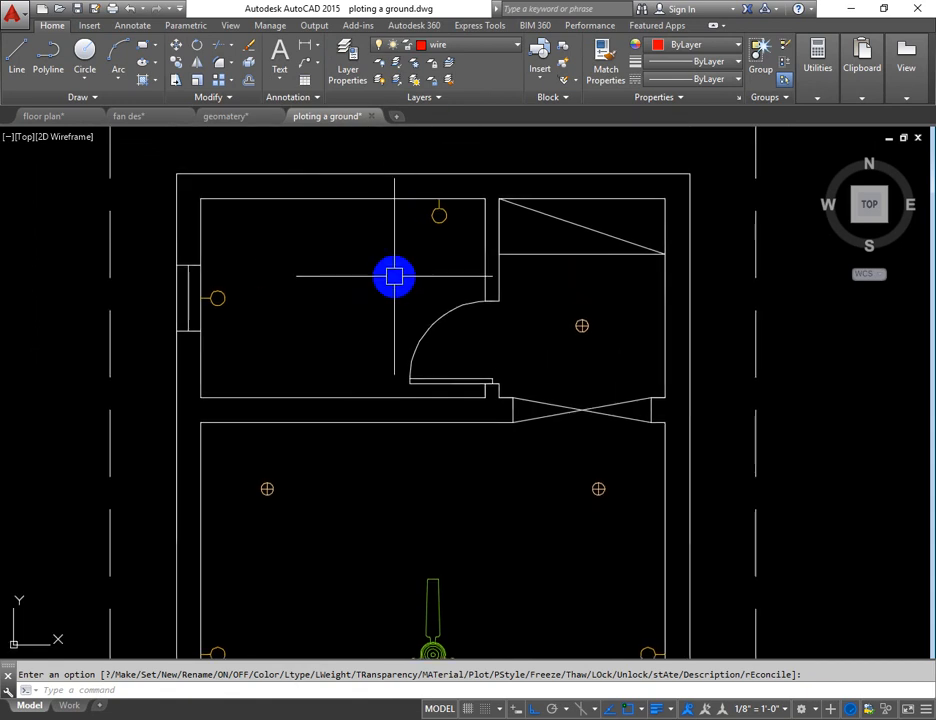
{"action": "type", "text": "spl"}
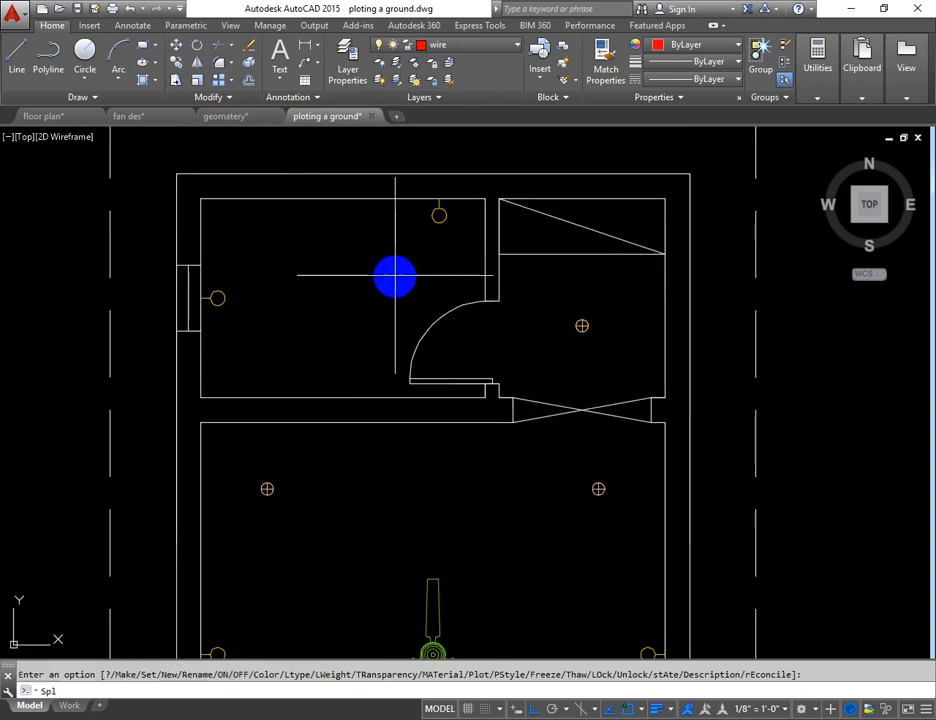
{"action": "key", "text": "Return"}
{"action": "scroll", "coordinate": [401, 238], "scroll_direction": "down", "scroll_amount": 2}
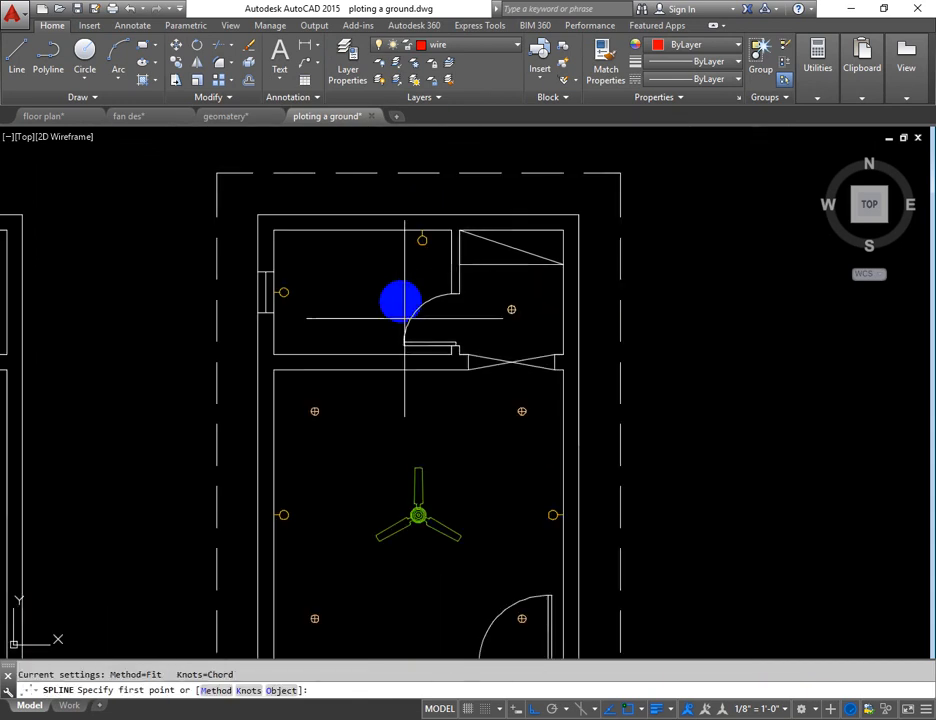
{"action": "scroll", "coordinate": [410, 514], "scroll_direction": "up", "scroll_amount": 5}
{"action": "left_click", "coordinate": [370, 525]}
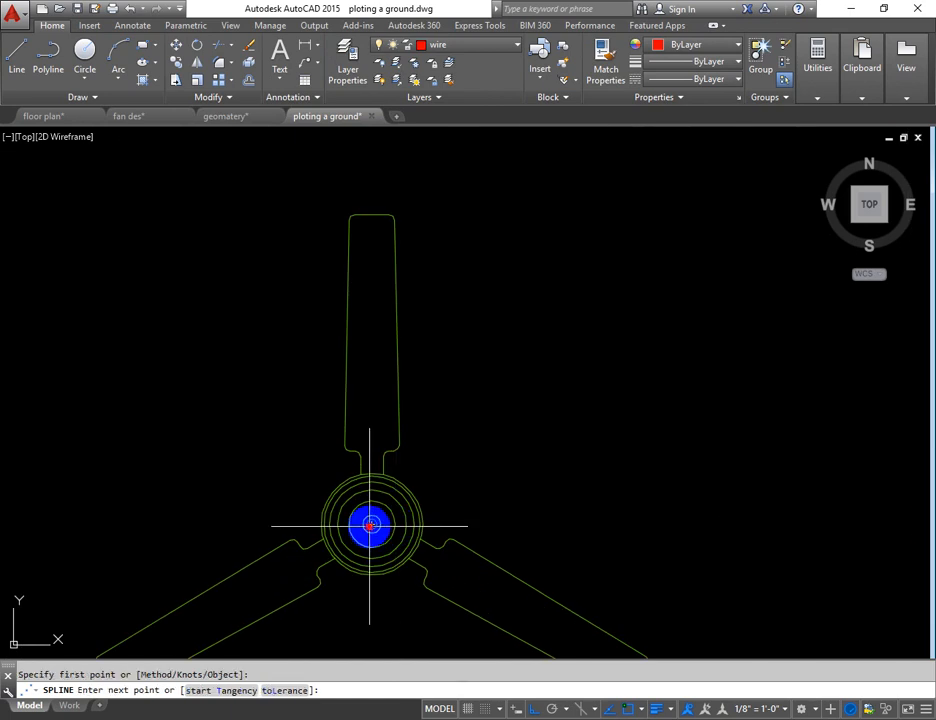
{"action": "scroll", "coordinate": [372, 524], "scroll_direction": "down", "scroll_amount": 5}
{"action": "scroll", "coordinate": [538, 360], "scroll_direction": "up", "scroll_amount": 5}
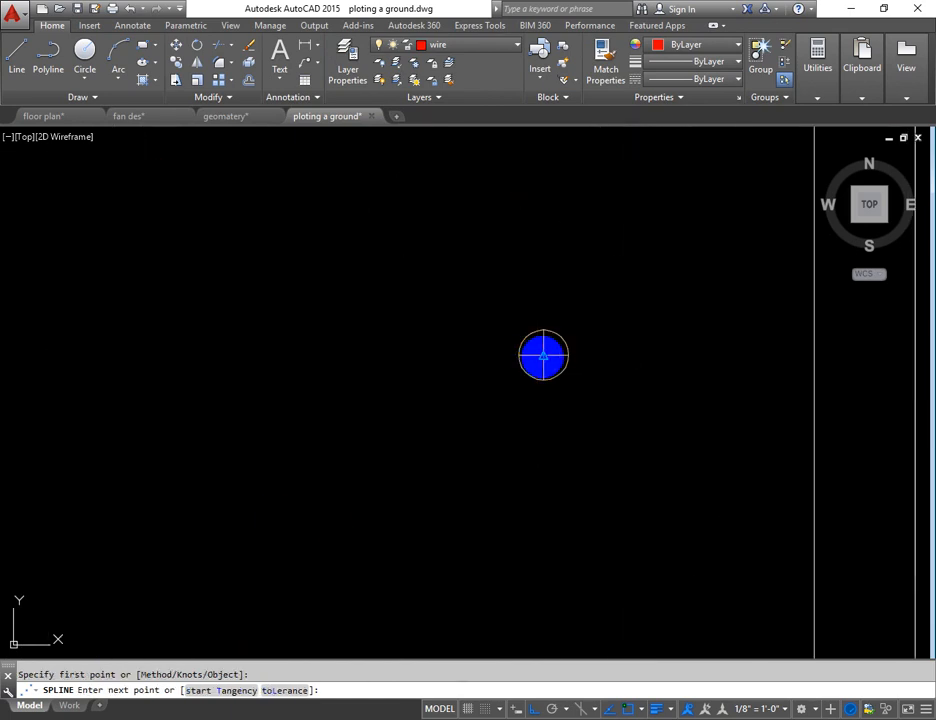
{"action": "left_click", "coordinate": [543, 355]}
{"action": "scroll", "coordinate": [543, 355], "scroll_direction": "down", "scroll_amount": 4}
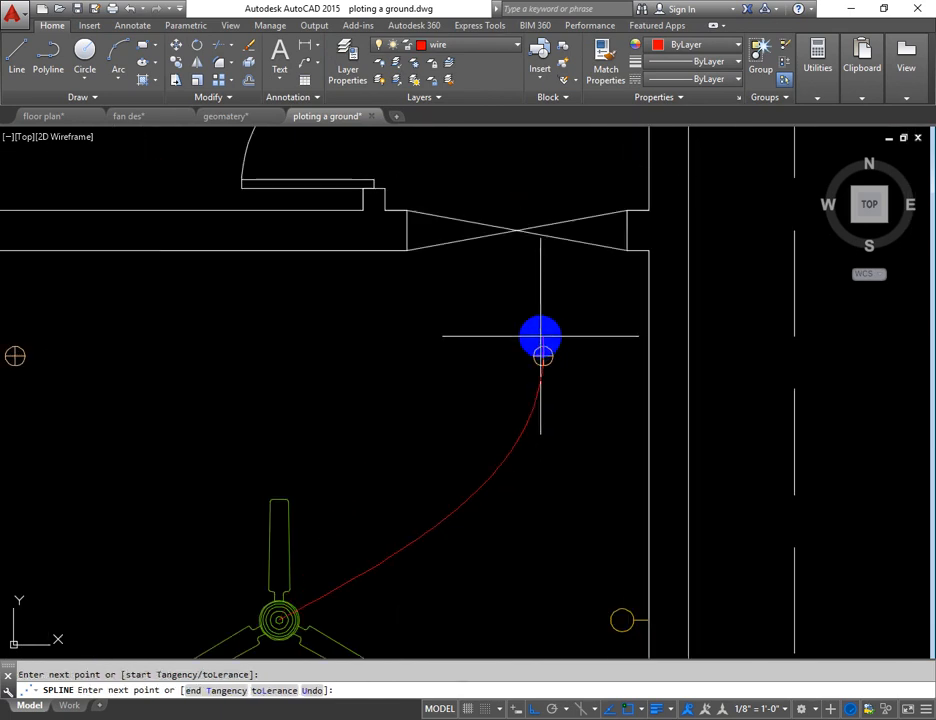
{"action": "left_click", "coordinate": [543, 334]}
{"action": "key", "text": "Return"}
{"action": "key", "text": "Return"}
{"action": "key", "text": "Escape"}
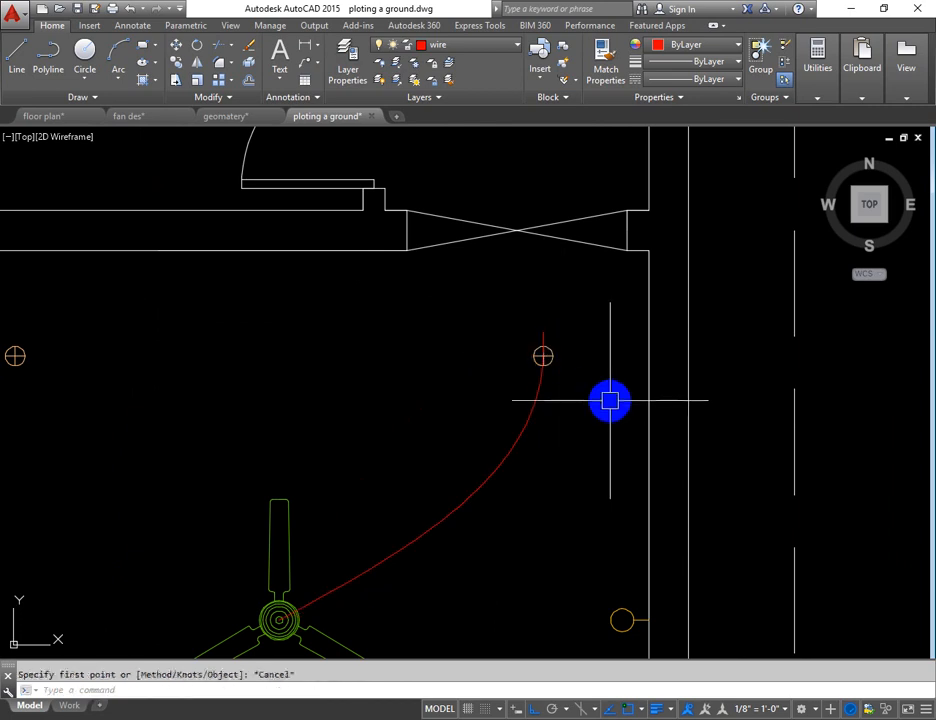
Trim off the wire's end that sticks out above the upper right ceiling light's circle
{"action": "type", "text": "tr"}
{"action": "key", "text": "Return"}
{"action": "key", "text": "Return"}
{"action": "scroll", "coordinate": [556, 352], "scroll_direction": "up", "scroll_amount": 5}
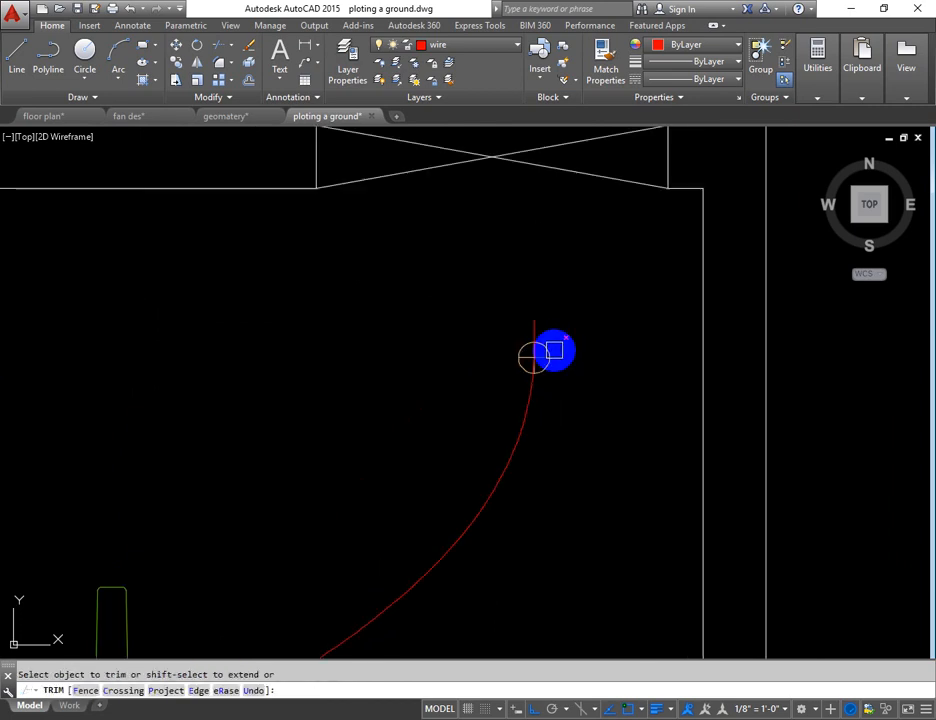
{"action": "scroll", "coordinate": [498, 356], "scroll_direction": "up", "scroll_amount": 3}
{"action": "key", "text": "Escape"}
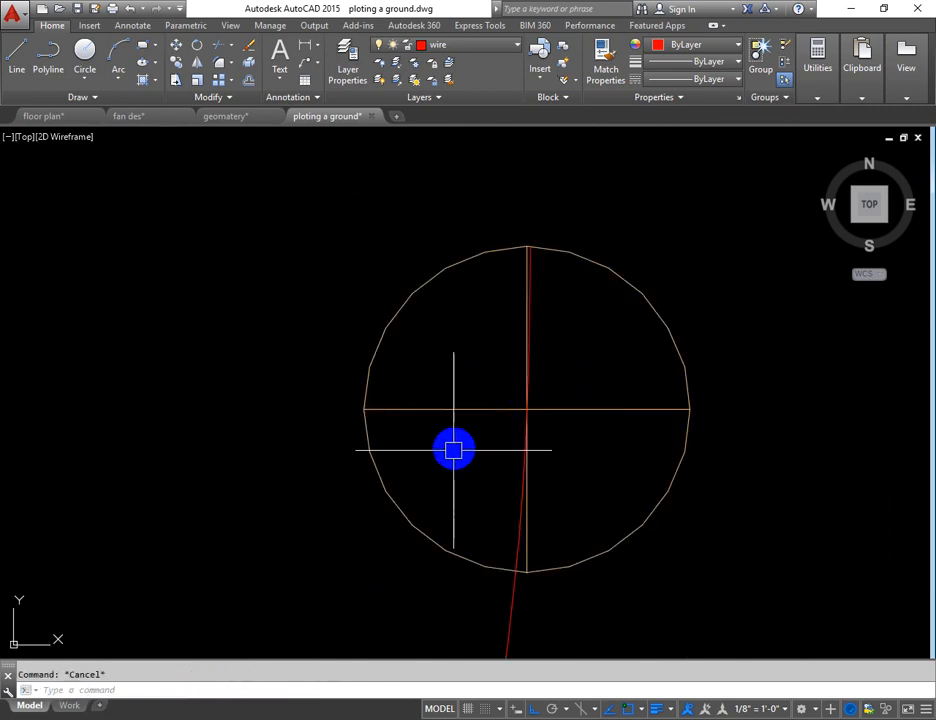
Trim away the piece of wire inside the upper right ceiling light, using its circle as the cutting edge
{"action": "key", "text": "Return"}
{"action": "left_click", "coordinate": [461, 560]}
{"action": "key", "text": "Return"}
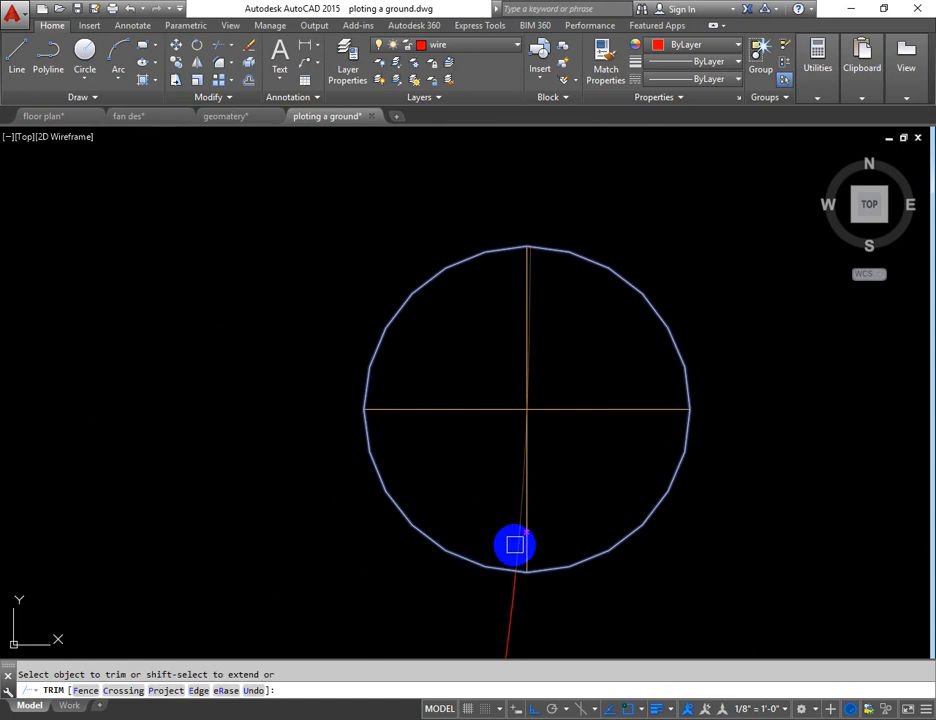
{"action": "key", "text": "Escape"}
{"action": "scroll", "coordinate": [547, 418], "scroll_direction": "down", "scroll_amount": 5}
{"action": "scroll", "coordinate": [532, 442], "scroll_direction": "up", "scroll_amount": 1}
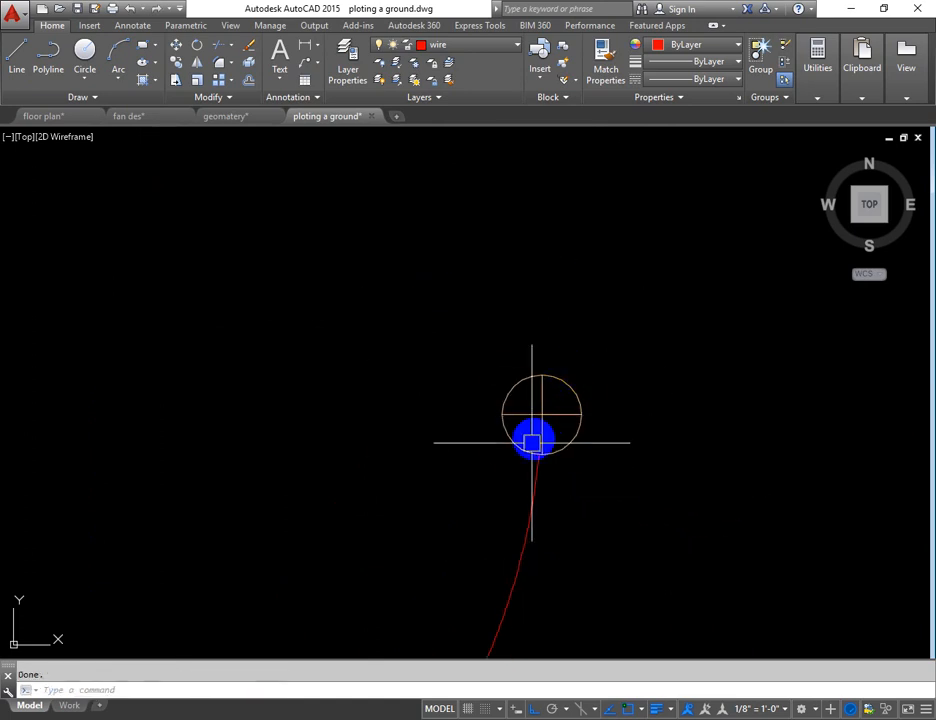
Mirror the wire about a vertical line through the fan's centre to reach the upper left ceiling light, keeping the original
{"action": "scroll", "coordinate": [526, 481], "scroll_direction": "down", "scroll_amount": 6}
{"action": "mouse_move", "coordinate": [584, 482]}
{"action": "middle_mouse_down"}
{"action": "mouse_move", "coordinate": [578, 444]}
{"action": "mouse_move", "coordinate": [648, 349]}
{"action": "middle_mouse_up"}
{"action": "scroll", "coordinate": [320, 392], "scroll_direction": "down", "scroll_amount": 2}
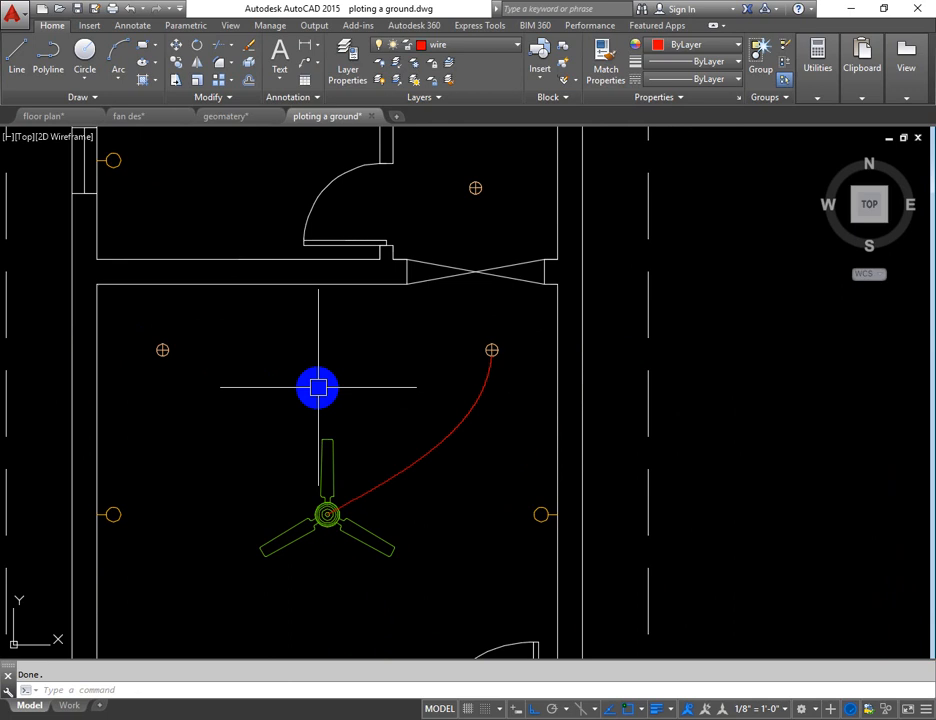
{"action": "left_click", "coordinate": [449, 439]}
{"action": "type", "text": "mi"}
{"action": "key", "text": "Return"}
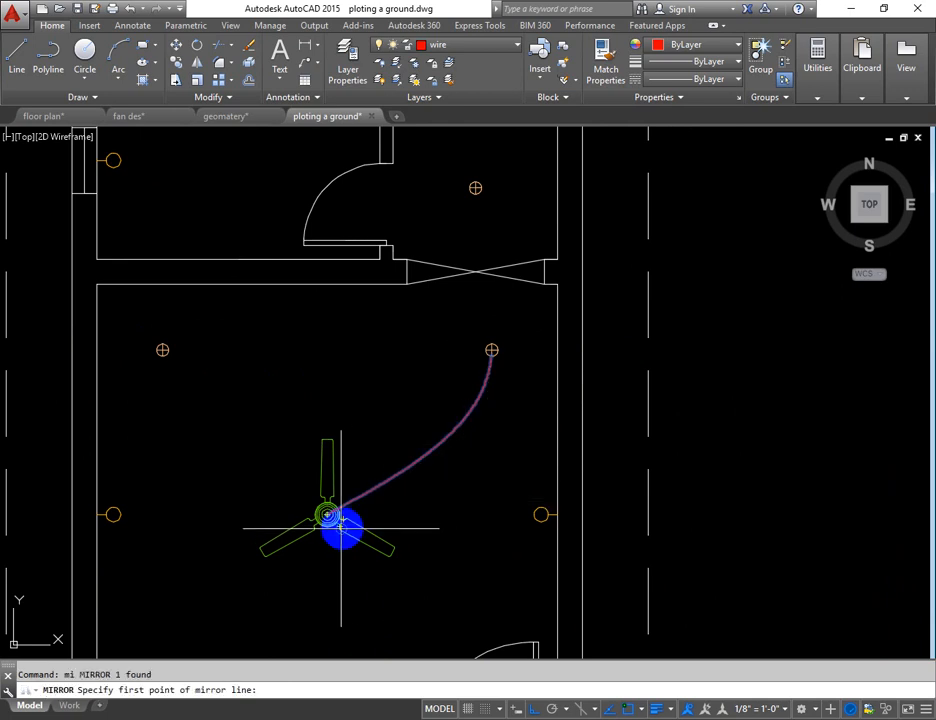
{"action": "scroll", "coordinate": [340, 515], "scroll_direction": "up", "scroll_amount": 6}
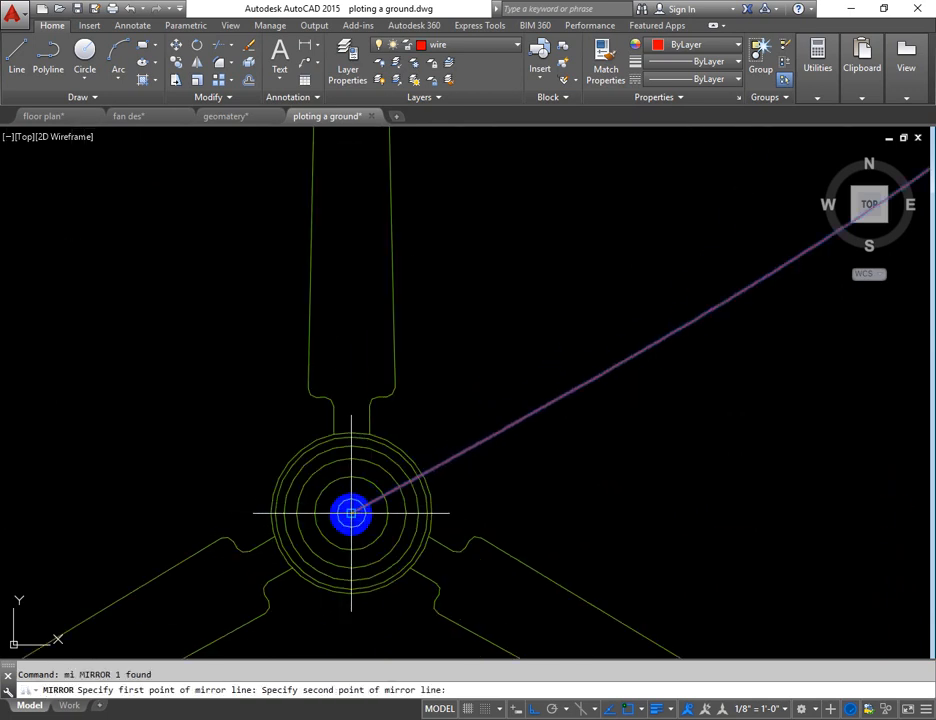
{"action": "scroll", "coordinate": [351, 513], "scroll_direction": "down", "scroll_amount": 5}
{"action": "left_click", "coordinate": [370, 255]}
{"action": "scroll", "coordinate": [370, 255], "scroll_direction": "down", "scroll_amount": 4}
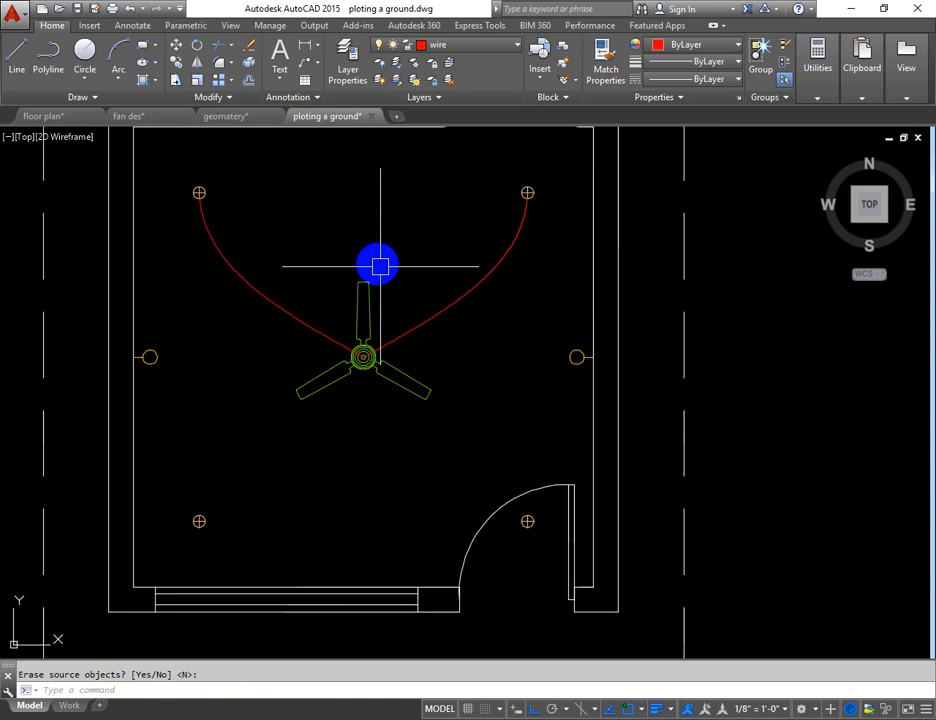
{"action": "key", "text": "Return"}
Mirror both upper wires about a horizontal line through the fan's centre to reach the two lower ceiling lights, keeping the originals
{"action": "type", "text": "m"}
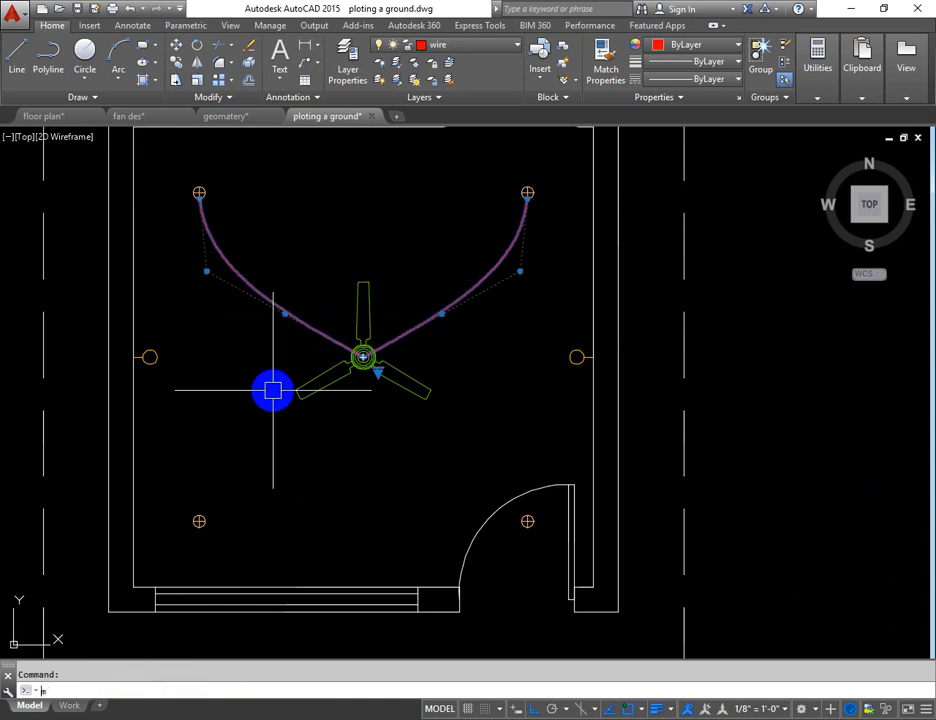
{"action": "type", "text": "i"}
{"action": "key", "text": "Return"}
{"action": "scroll", "coordinate": [363, 358], "scroll_direction": "up", "scroll_amount": 6}
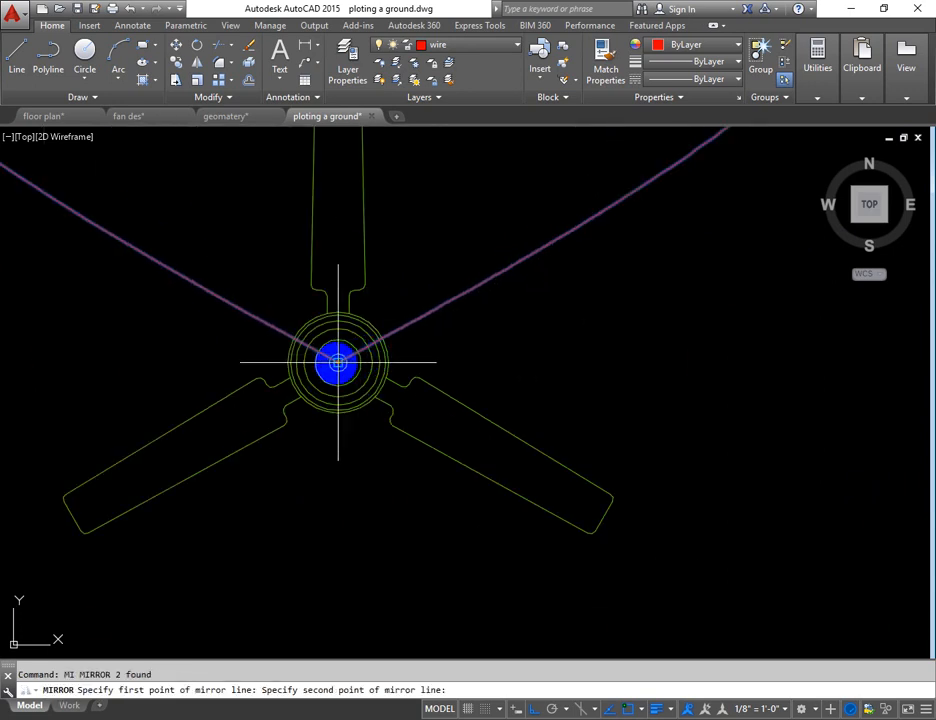
{"action": "scroll", "coordinate": [338, 362], "scroll_direction": "down", "scroll_amount": 5}
{"action": "left_click", "coordinate": [188, 366]}
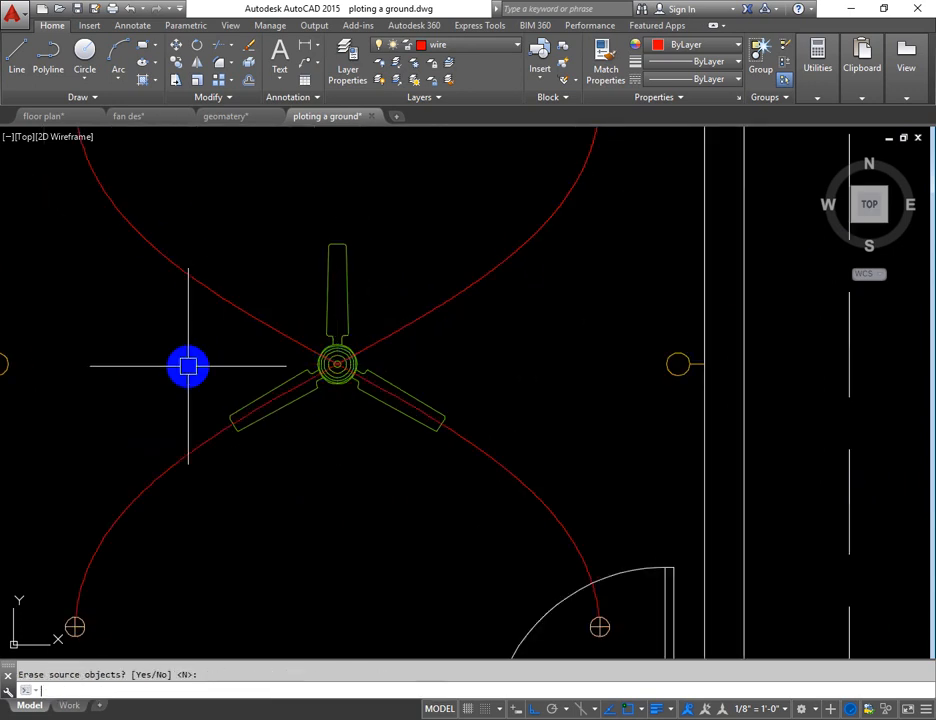
{"action": "scroll", "coordinate": [560, 400], "scroll_direction": "down", "scroll_amount": 2}
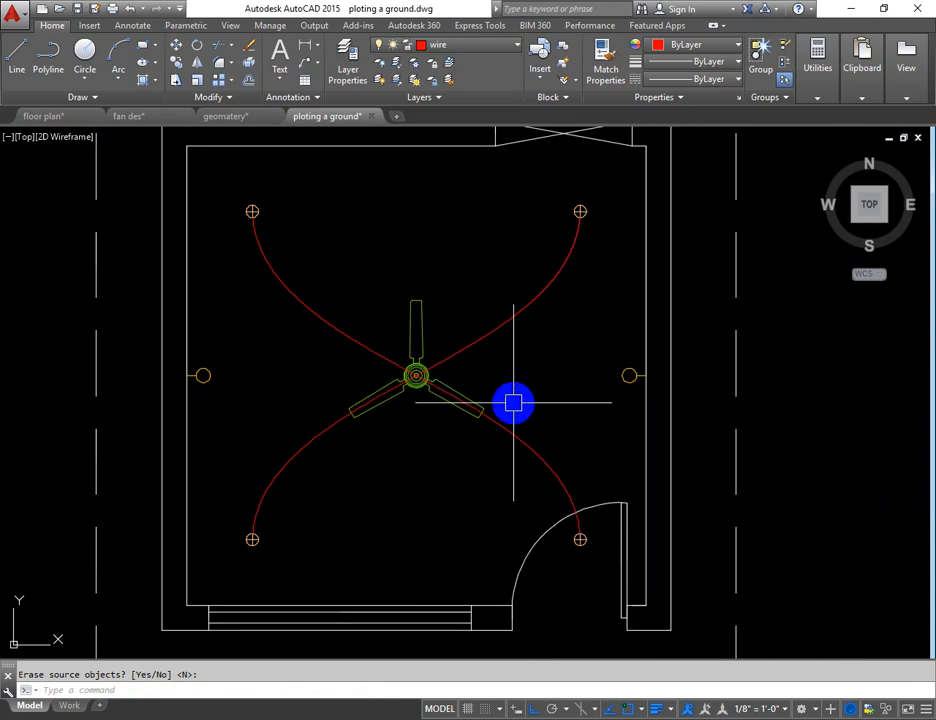
{"action": "type", "text": "p"}
{"action": "key", "text": "Return"}
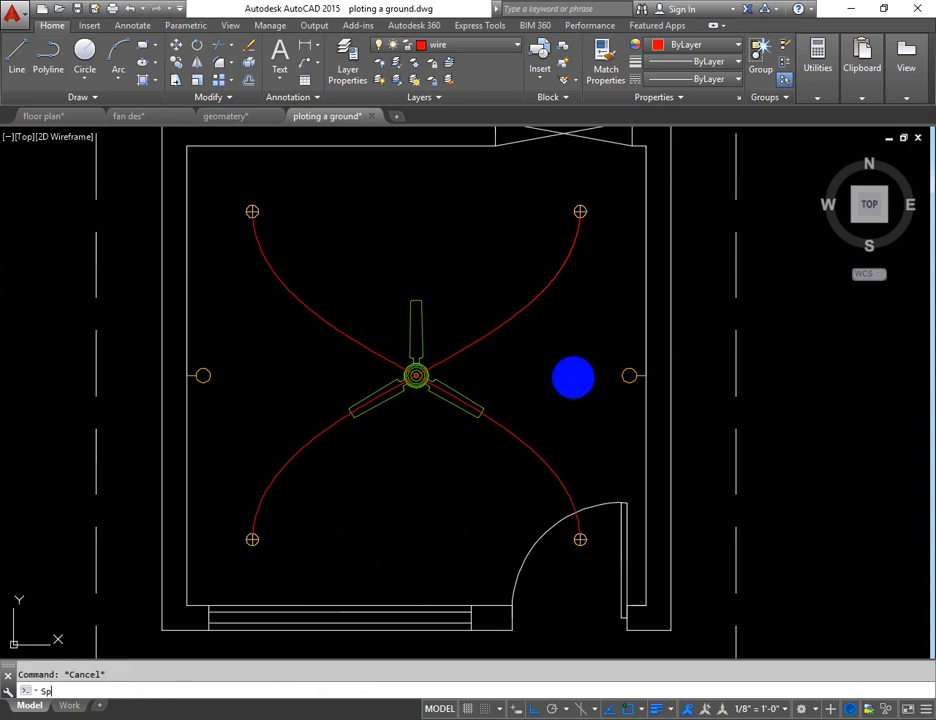
{"action": "key", "text": "Escape"}
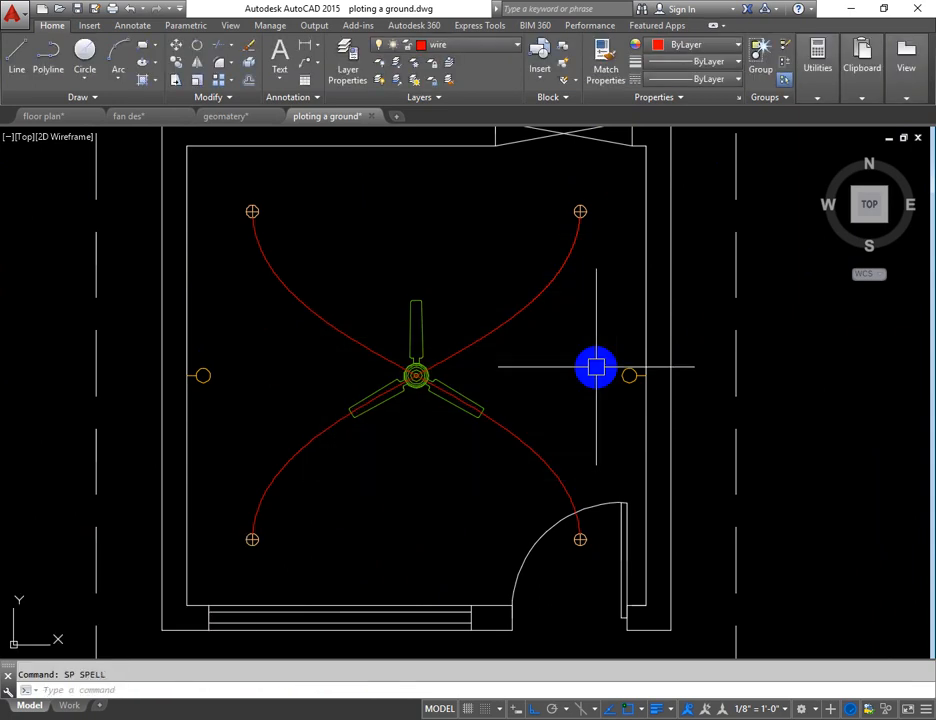
Draw a spline from the right wall light's wall end through the fan's centre to a point on the lower left blade, with ortho off
{"action": "type", "text": "spl"}
{"action": "key", "text": "Return"}
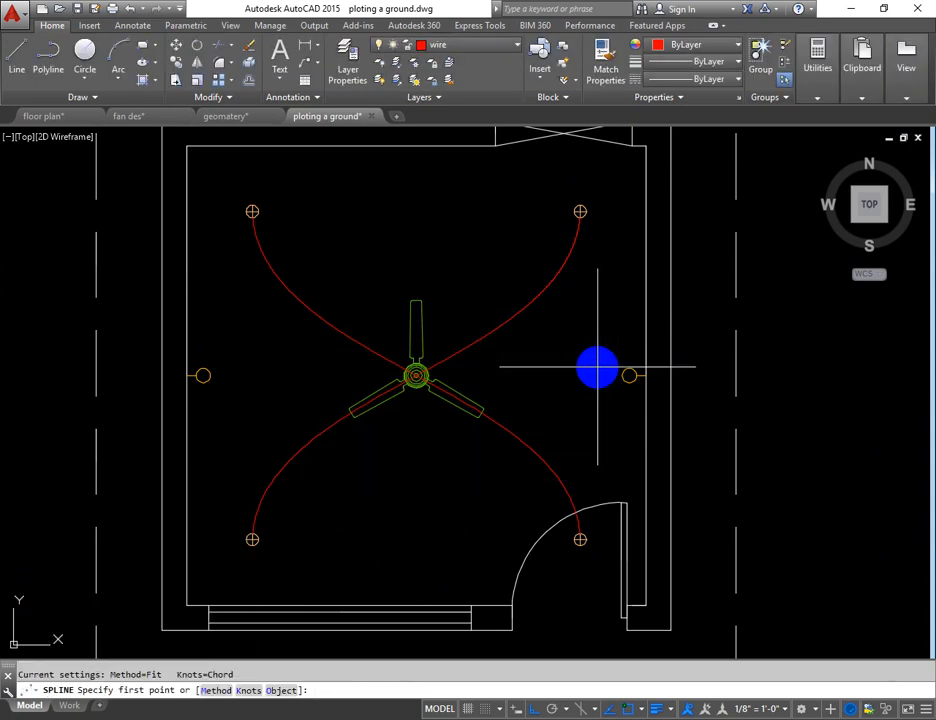
{"action": "scroll", "coordinate": [636, 375], "scroll_direction": "up", "scroll_amount": 2}
{"action": "left_click", "coordinate": [650, 375]}
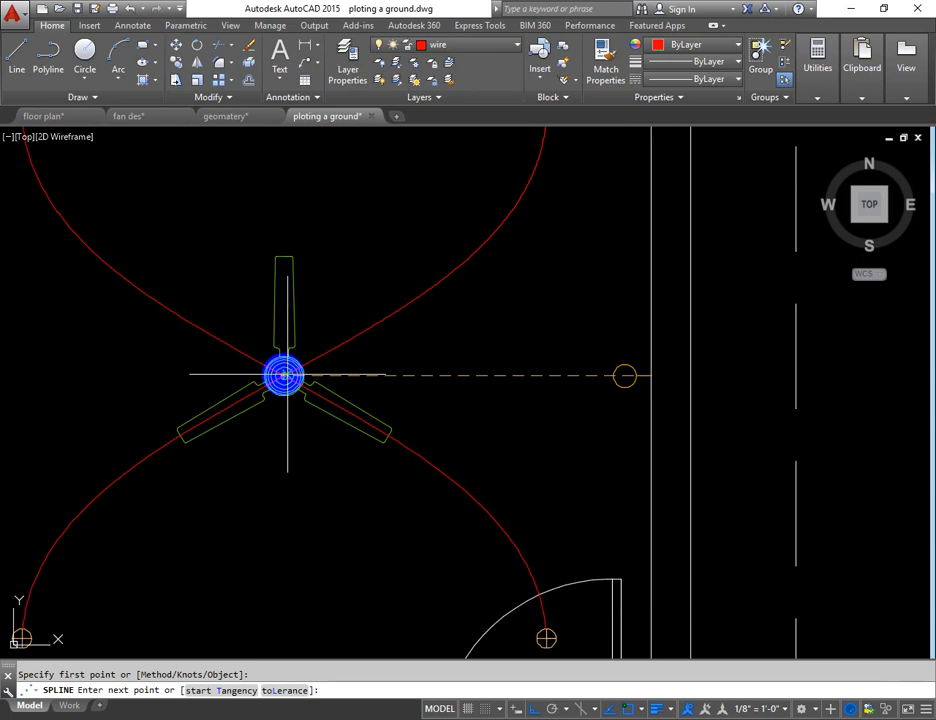
{"action": "scroll", "coordinate": [281, 375], "scroll_direction": "up", "scroll_amount": 3}
{"action": "left_click", "coordinate": [292, 368]}
{"action": "scroll", "coordinate": [292, 368], "scroll_direction": "down", "scroll_amount": 3}
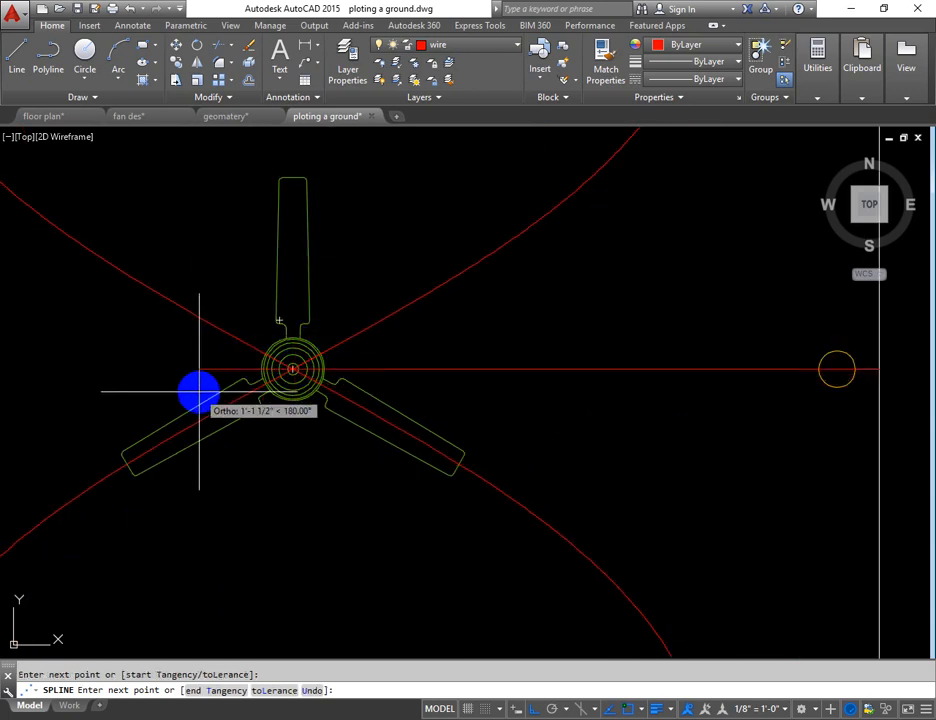
{"action": "key", "text": "F8"}
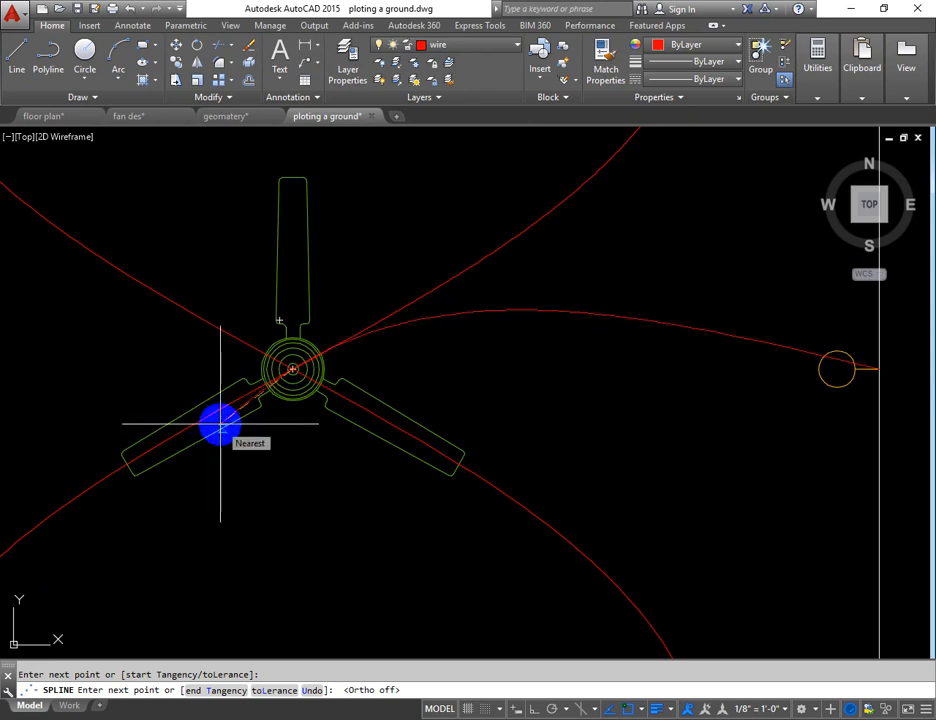
{"action": "left_click", "coordinate": [216, 413]}
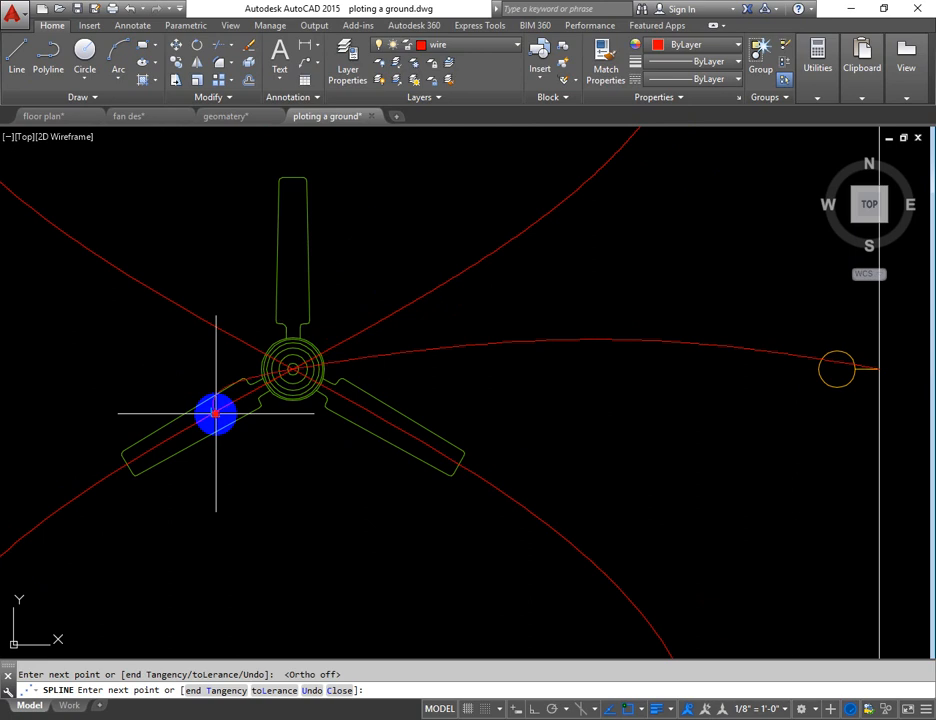
{"action": "key", "text": "Return"}
{"action": "key", "text": "Return"}
{"action": "key", "text": "Escape"}
{"action": "key", "text": "Escape"}
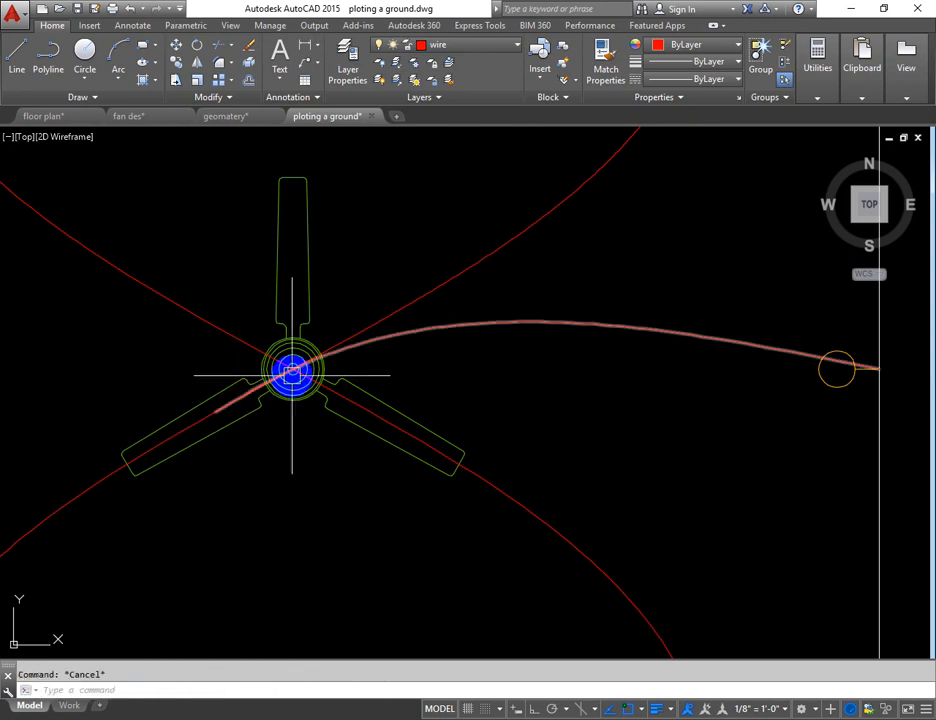
Try to stretch the blade end of the right wall light's wire back to the fan's centre
{"action": "left_click", "coordinate": [522, 325]}
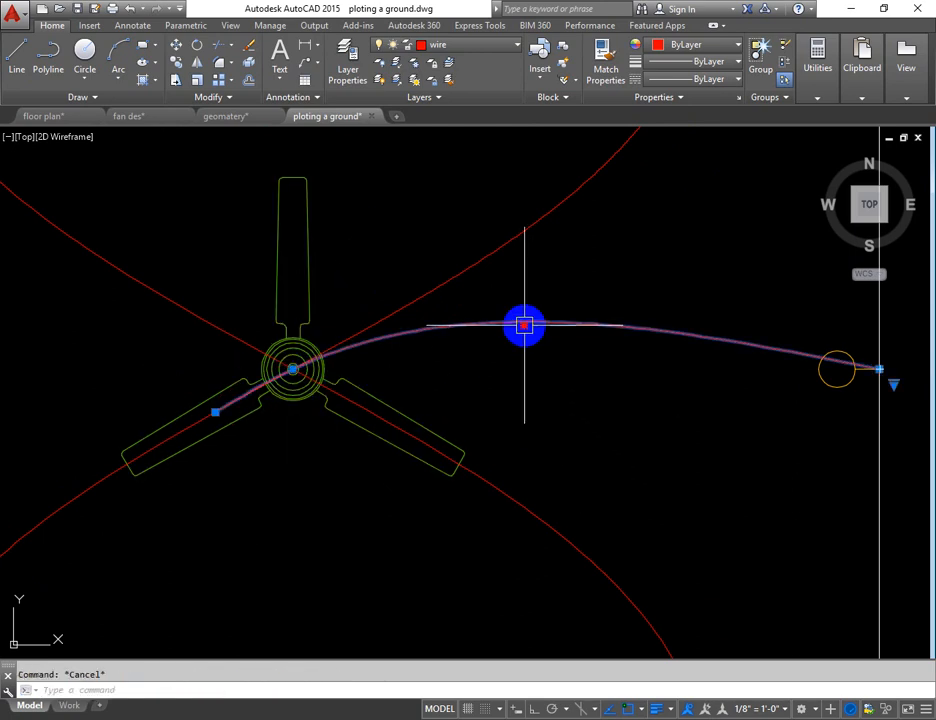
{"action": "left_click", "coordinate": [197, 410]}
{"action": "scroll", "coordinate": [280, 370], "scroll_direction": "up", "scroll_amount": 8}
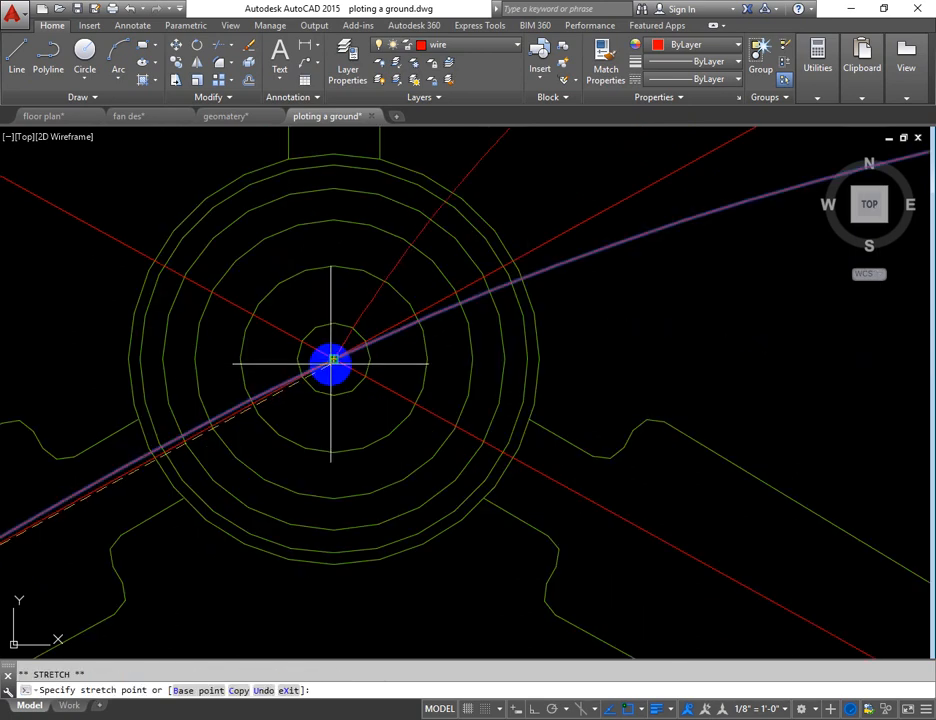
{"action": "left_click", "coordinate": [333, 358]}
{"action": "scroll", "coordinate": [336, 362], "scroll_direction": "down", "scroll_amount": 5}
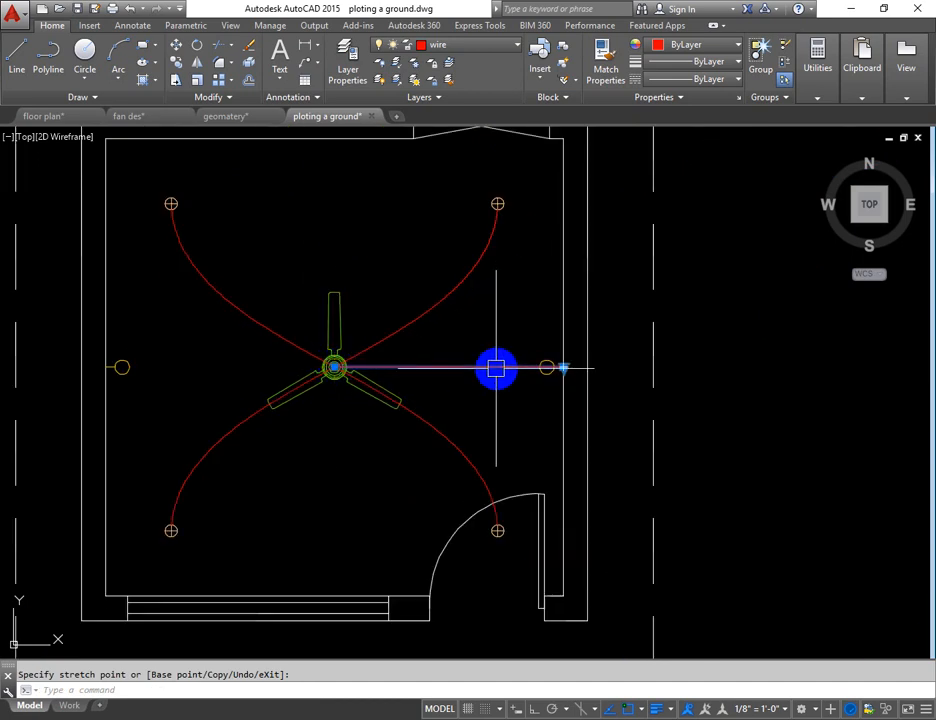
{"action": "key", "text": "ctrl+z"}
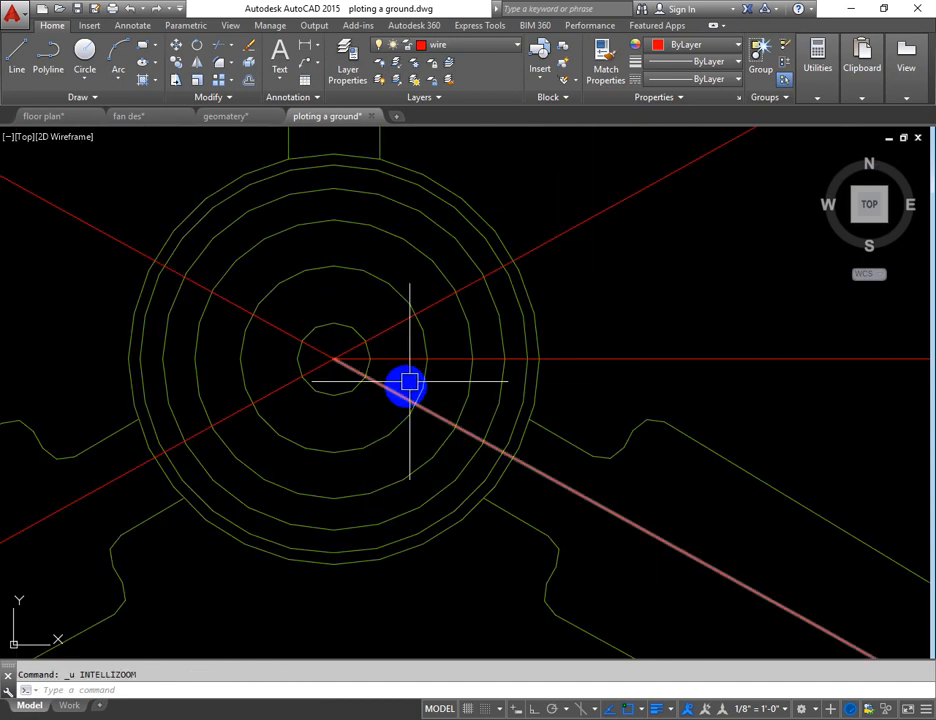
{"action": "key", "text": "ctrl+z"}
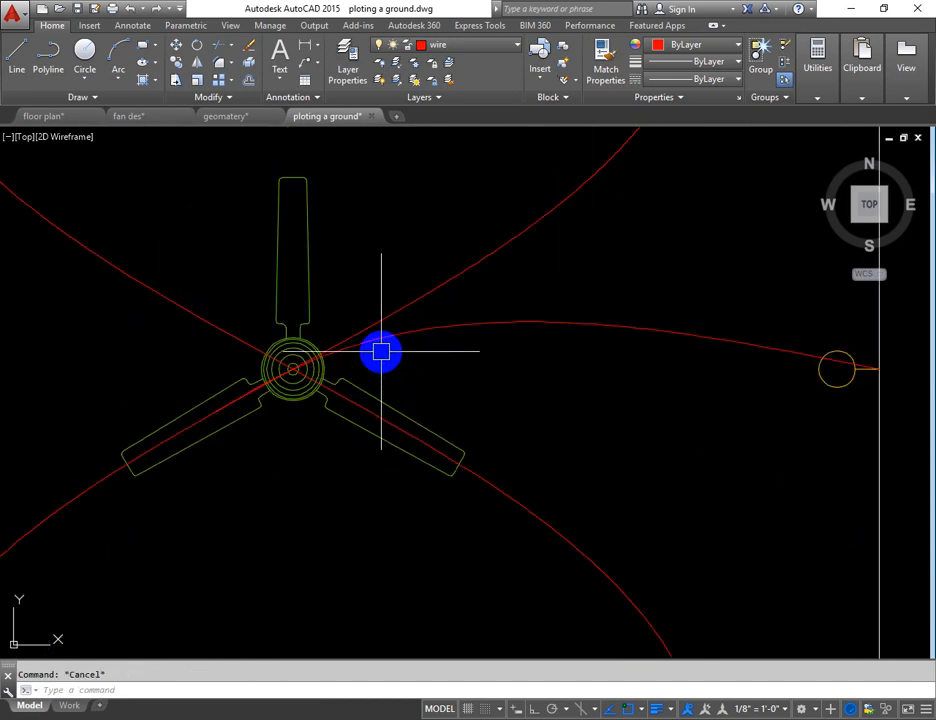
Try to trim the tail of the right wall light's wire running past the fan's centre along the lower left blade
{"action": "type", "text": "r"}
{"action": "key", "text": "Return"}
{"action": "scroll", "coordinate": [297, 380], "scroll_direction": "up", "scroll_amount": 5}
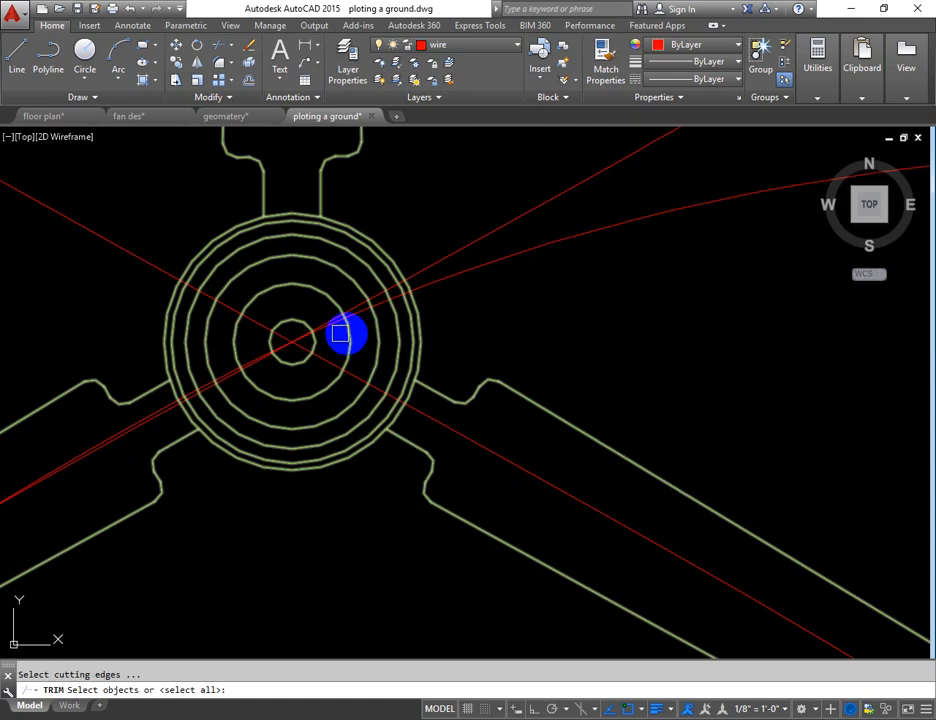
{"action": "left_click", "coordinate": [114, 452]}
{"action": "key", "text": "Escape"}
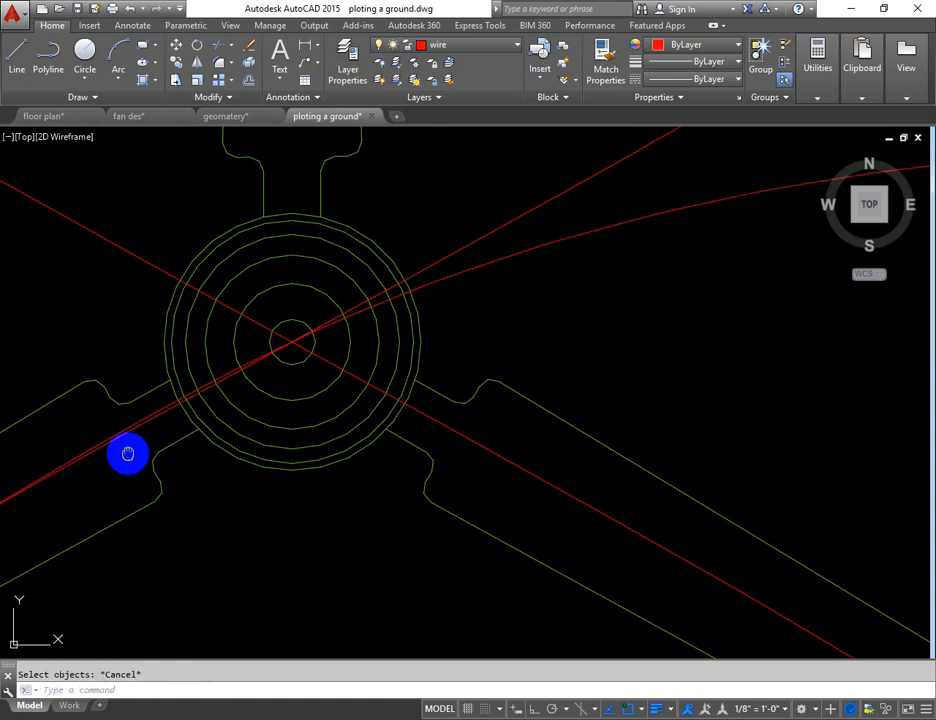
{"action": "middle_click_drag", "start_coordinate": [125, 453], "coordinate": [265, 460]}
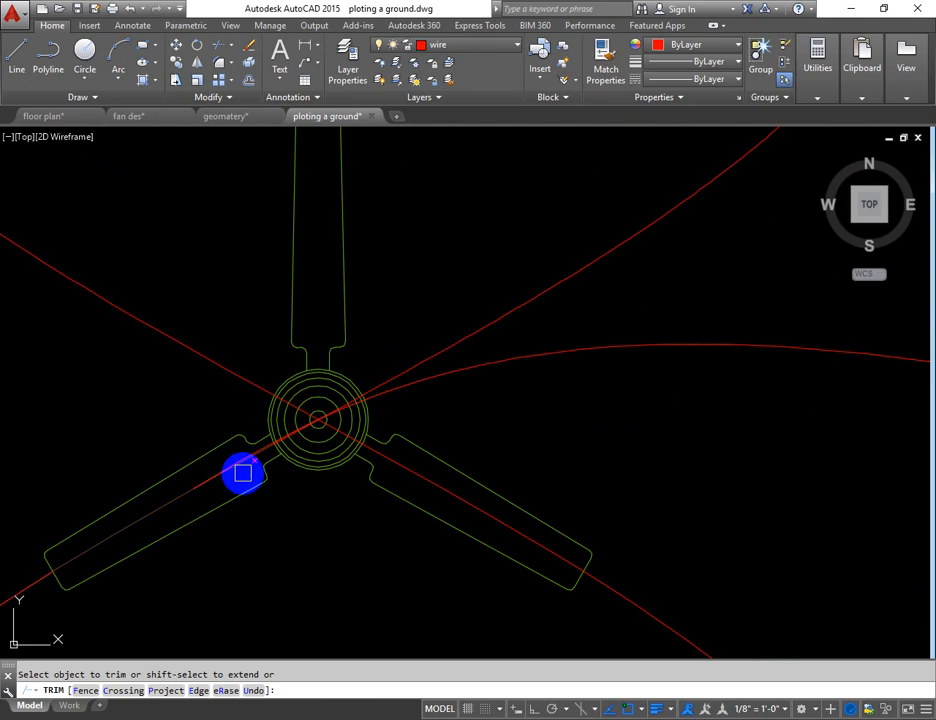
{"action": "key", "text": "Escape"}
{"action": "scroll", "coordinate": [354, 406], "scroll_direction": "down", "scroll_amount": 4}
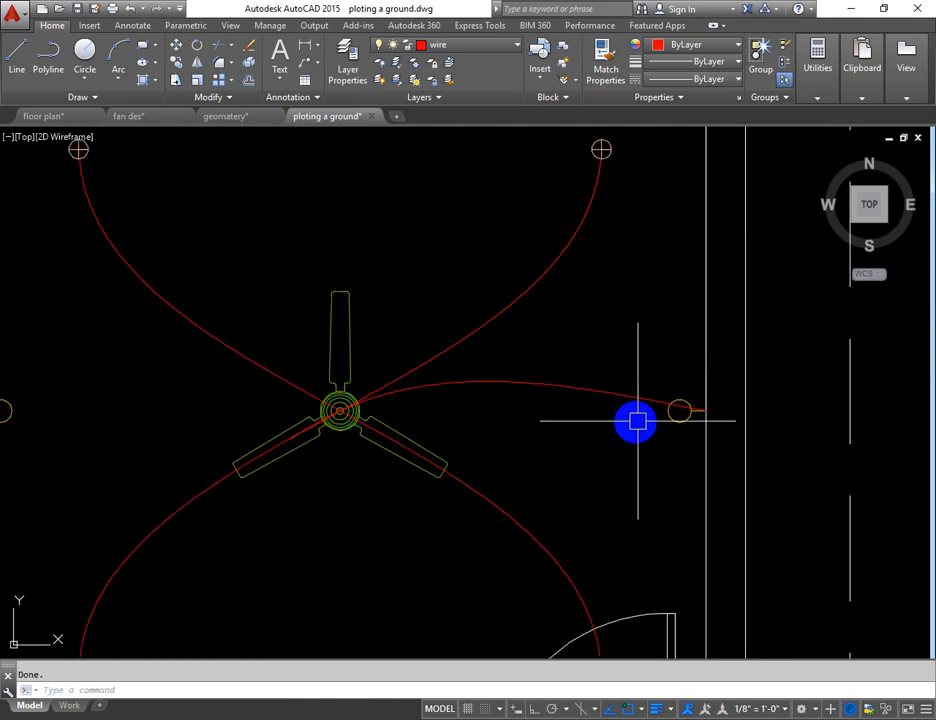
Mirror the right wall light's wire about a vertical line through the fan's centre, with ortho on, keeping the original
{"action": "left_click", "coordinate": [614, 386]}
{"action": "left_click", "coordinate": [574, 415]}
{"action": "type", "text": "m"}
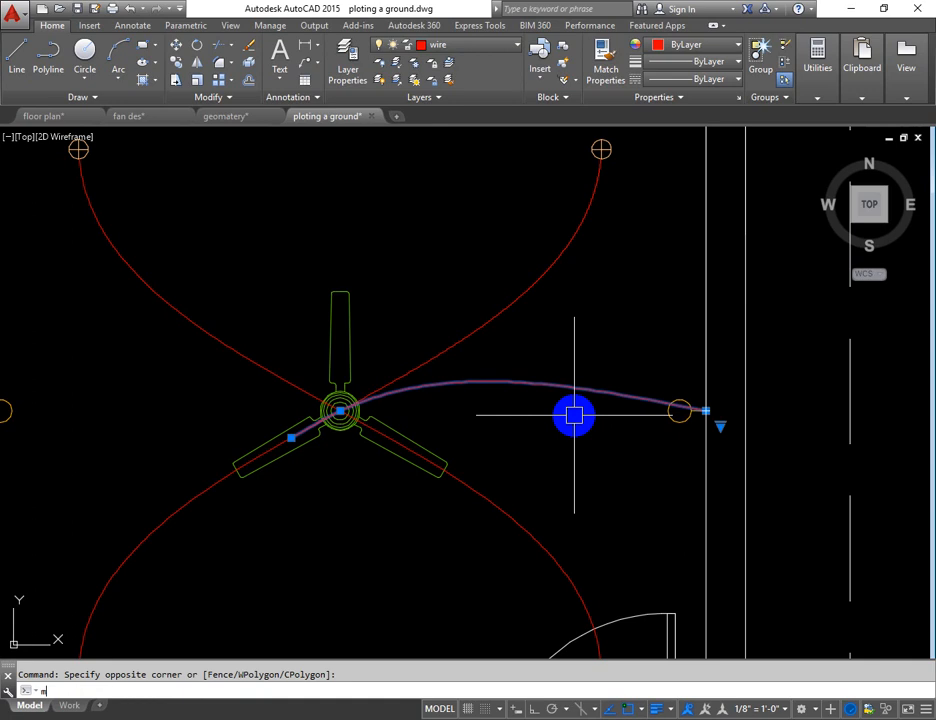
{"action": "type", "text": "i"}
{"action": "key", "text": "Return"}
{"action": "scroll", "coordinate": [531, 407], "scroll_direction": "down", "scroll_amount": 3}
{"action": "scroll", "coordinate": [424, 407], "scroll_direction": "up", "scroll_amount": 6}
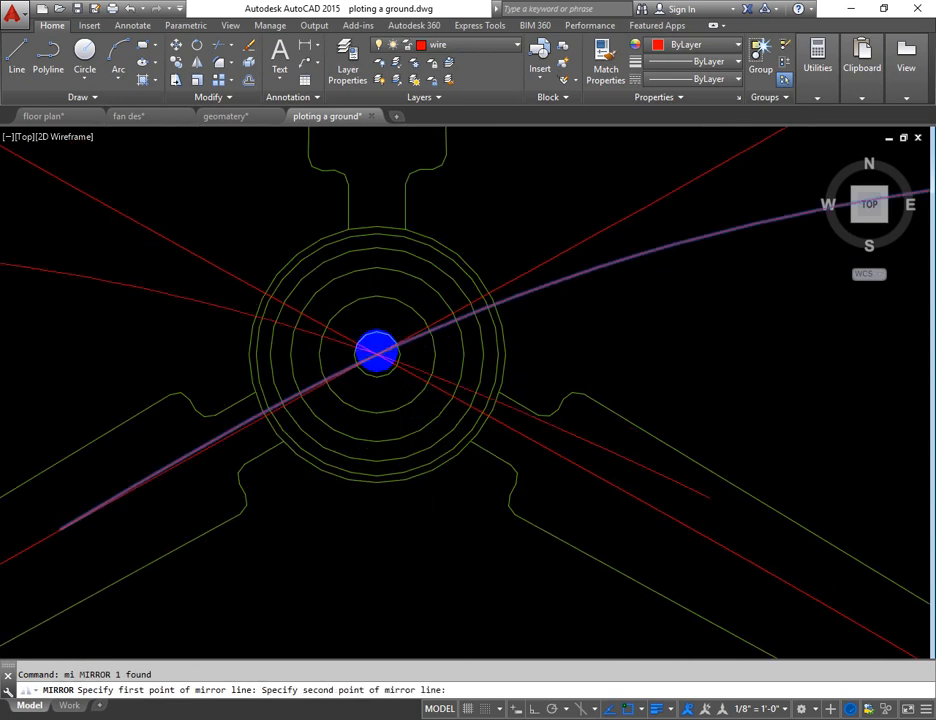
{"action": "scroll", "coordinate": [376, 352], "scroll_direction": "down", "scroll_amount": 6}
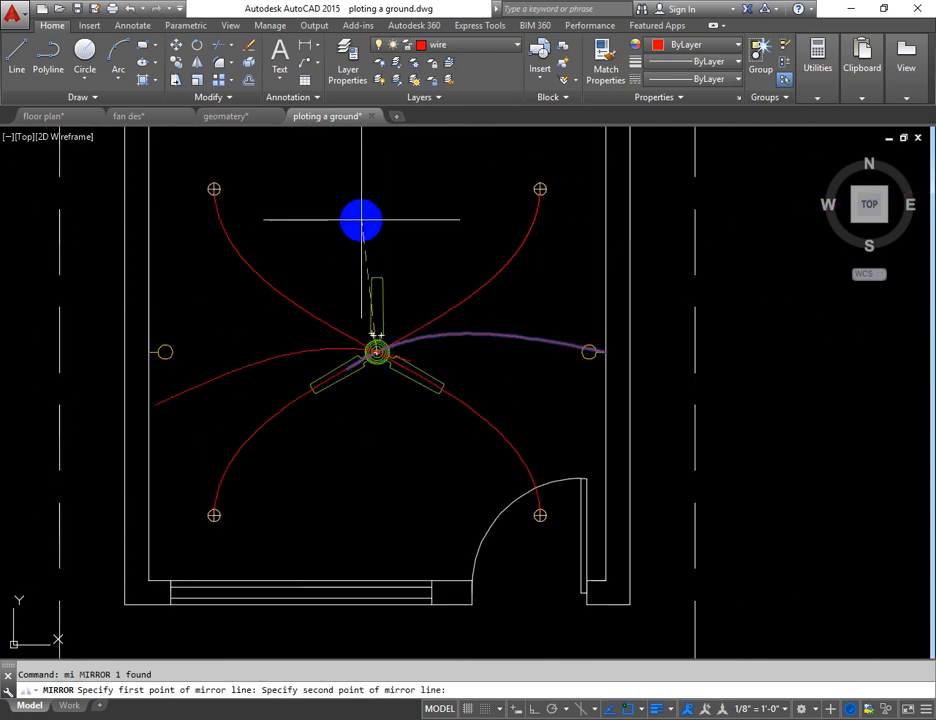
{"action": "key", "text": "F8"}
{"action": "left_click", "coordinate": [364, 215]}
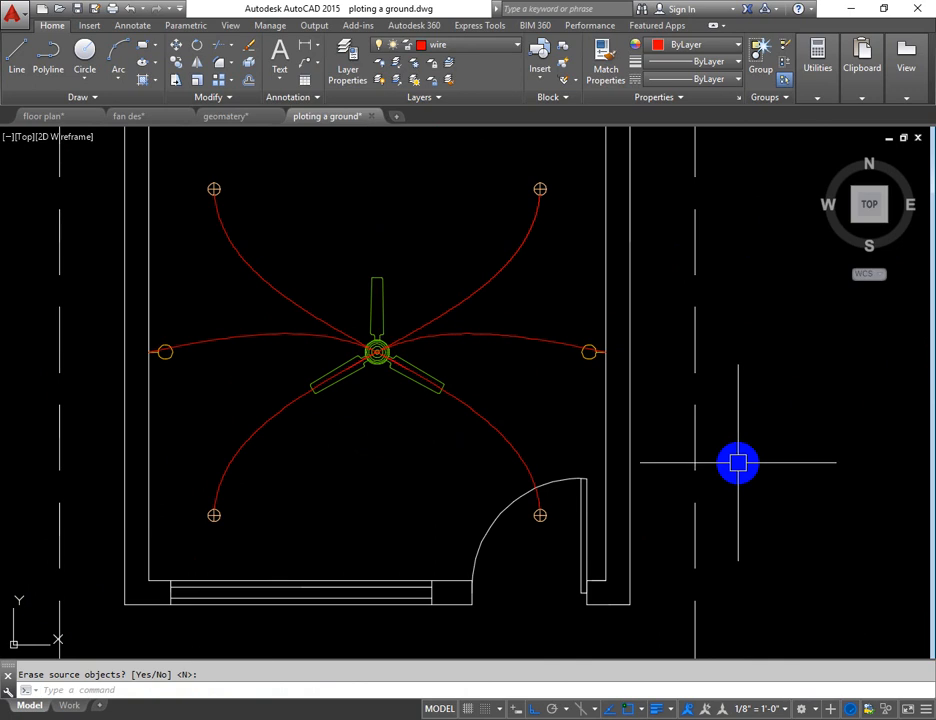
{"action": "scroll", "coordinate": [631, 439], "scroll_direction": "down", "scroll_amount": 1}
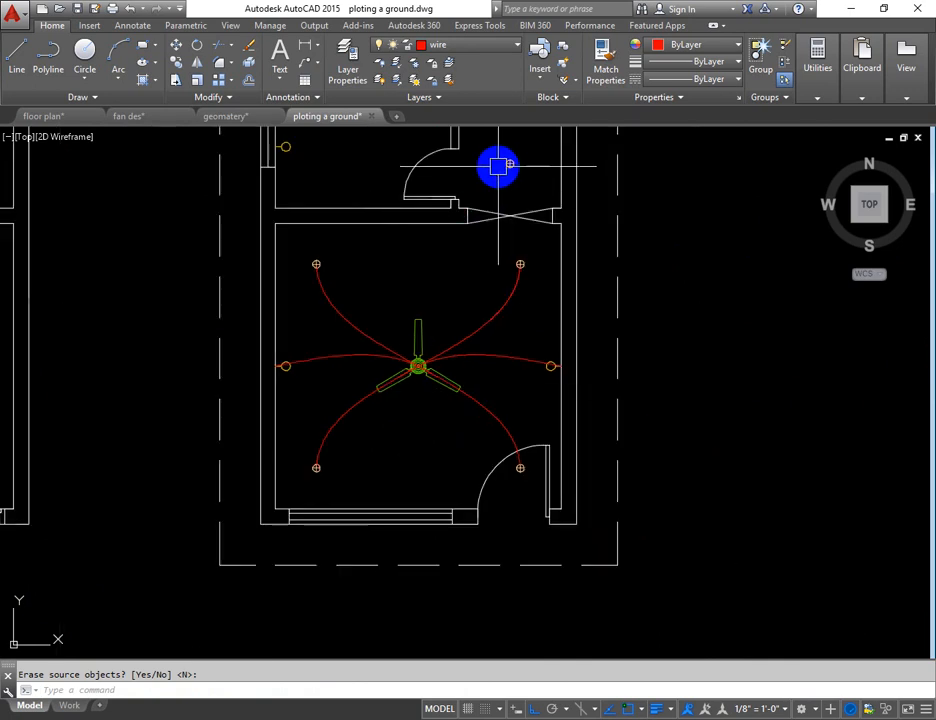
{"action": "scroll", "coordinate": [502, 178], "scroll_direction": "up", "scroll_amount": 2}
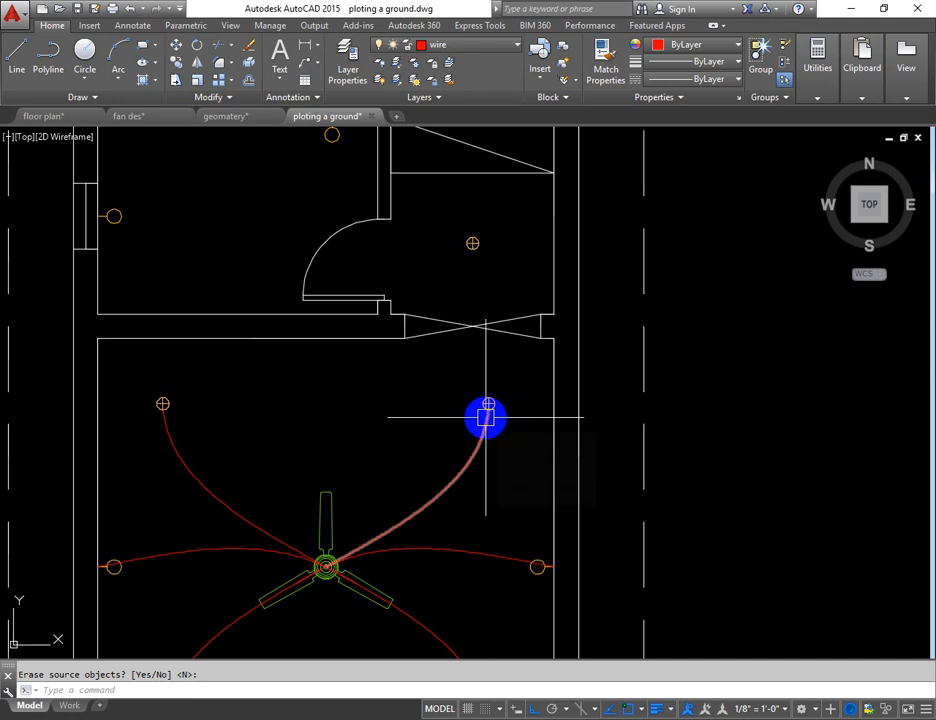
{"action": "type", "text": "pl"}
{"action": "key", "text": "Return"}
{"action": "scroll", "coordinate": [326, 567], "scroll_direction": "up", "scroll_amount": 7}
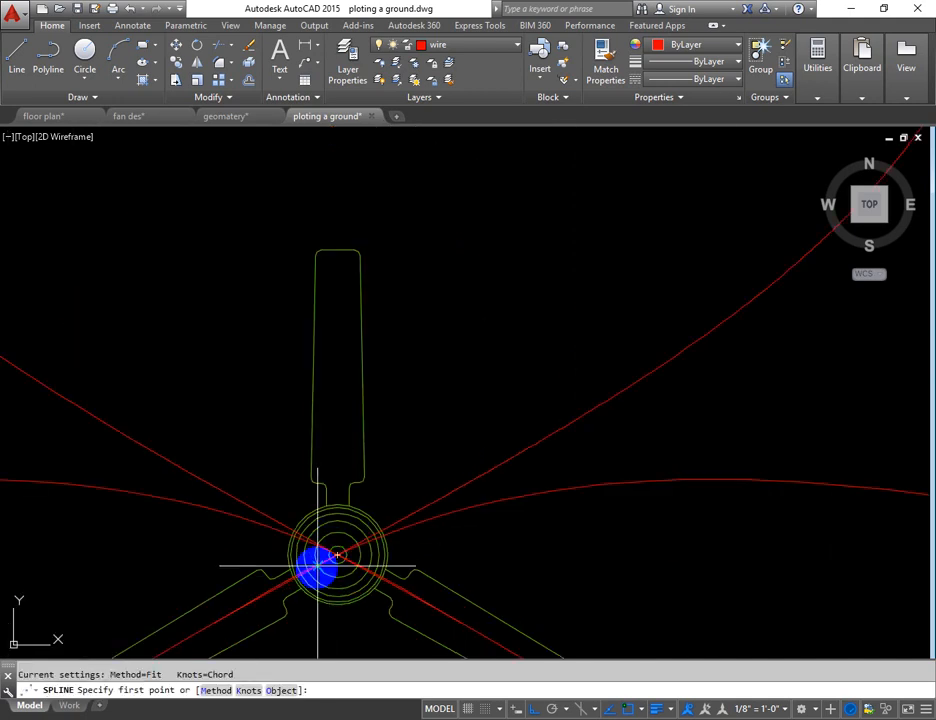
{"action": "left_click", "coordinate": [333, 553]}
{"action": "scroll", "coordinate": [338, 555], "scroll_direction": "down", "scroll_amount": 7}
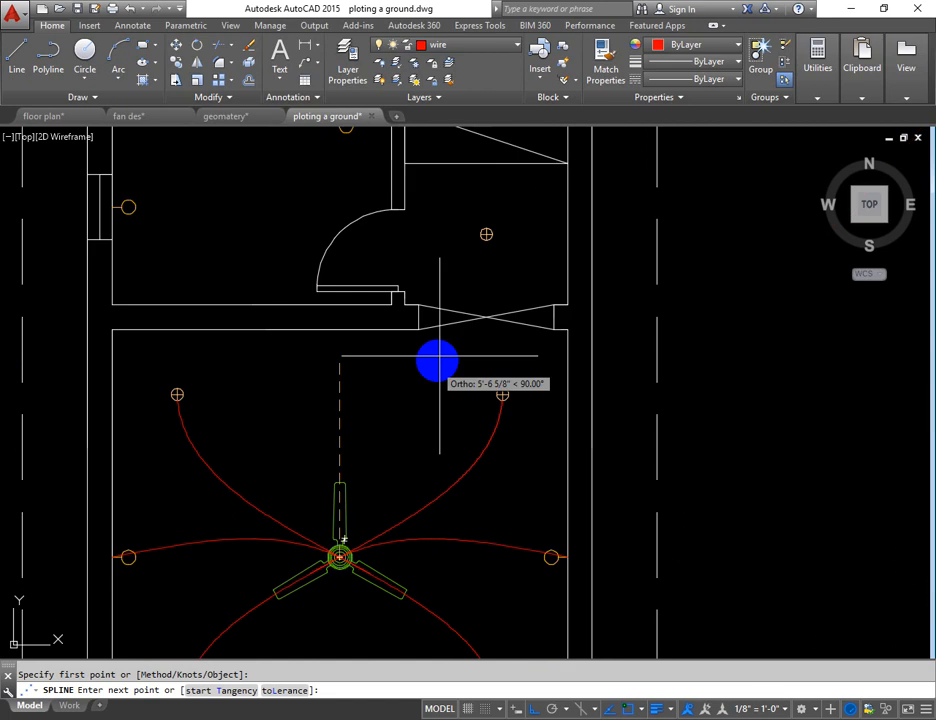
{"action": "scroll", "coordinate": [480, 245], "scroll_direction": "up", "scroll_amount": 6}
{"action": "left_click", "coordinate": [489, 232]}
{"action": "scroll", "coordinate": [488, 234], "scroll_direction": "down", "scroll_amount": 4}
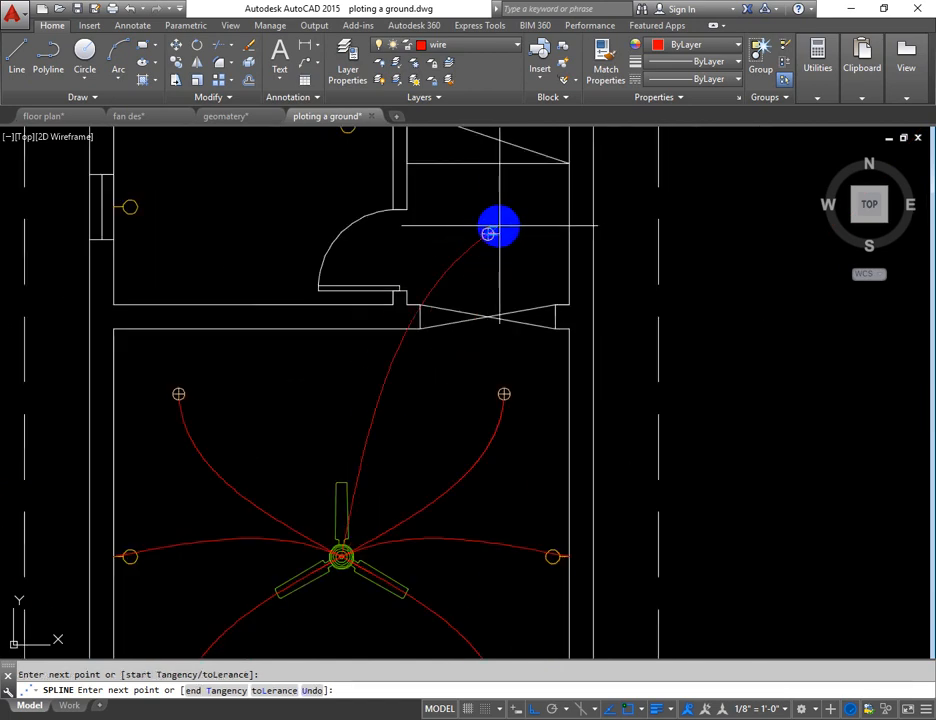
With ortho off, draw a spline wire from the fan's centre through the dressing area's ceiling light to a point just beyond it
{"action": "key", "text": "F8"}
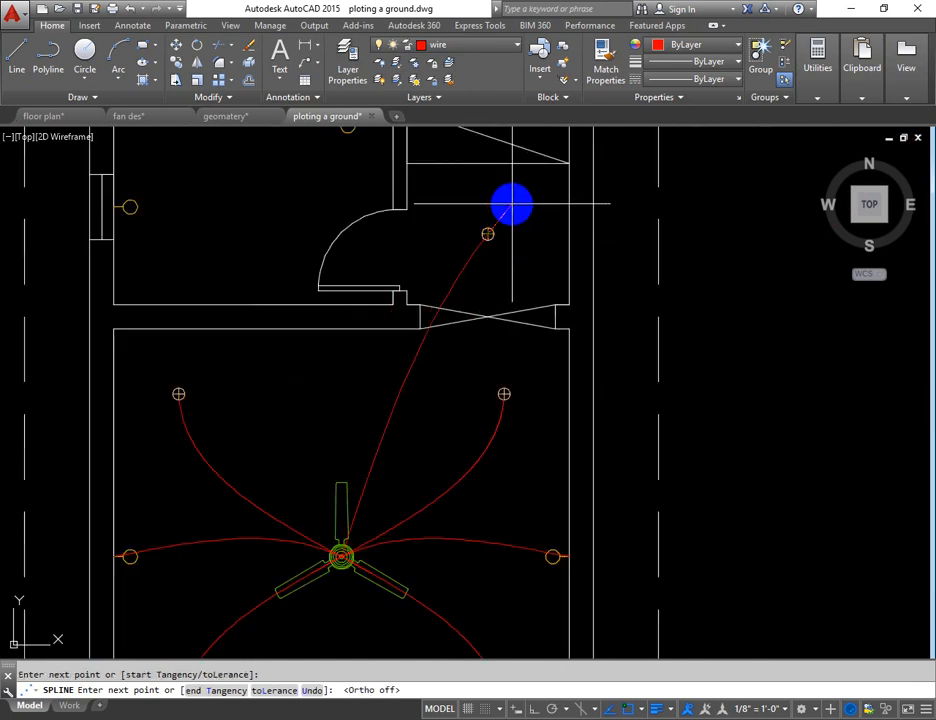
{"action": "key", "text": "Escape"}
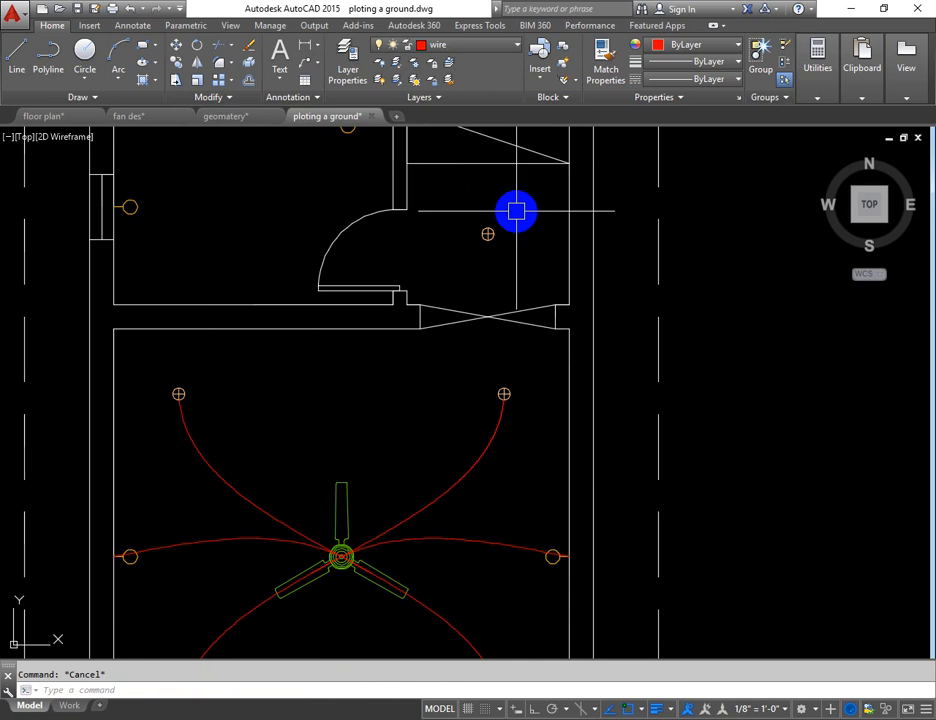
{"action": "scroll", "coordinate": [340, 555], "scroll_direction": "up", "scroll_amount": 8}
{"action": "scroll", "coordinate": [360, 511], "scroll_direction": "up", "scroll_amount": 2}
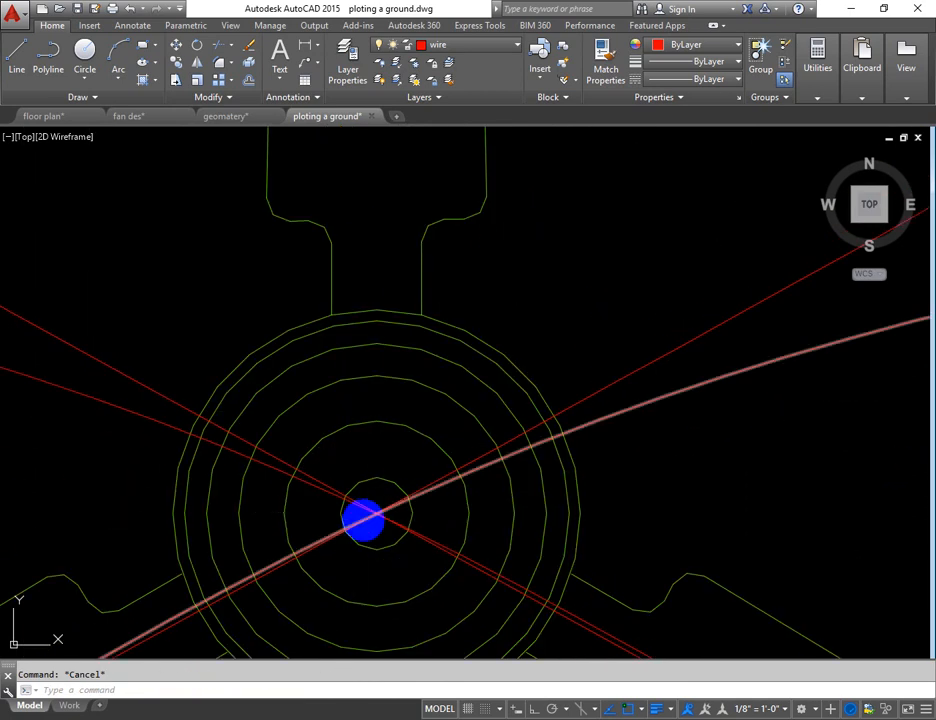
{"action": "key", "text": "Return"}
{"action": "left_click", "coordinate": [376, 510]}
{"action": "scroll", "coordinate": [376, 510], "scroll_direction": "down", "scroll_amount": 8}
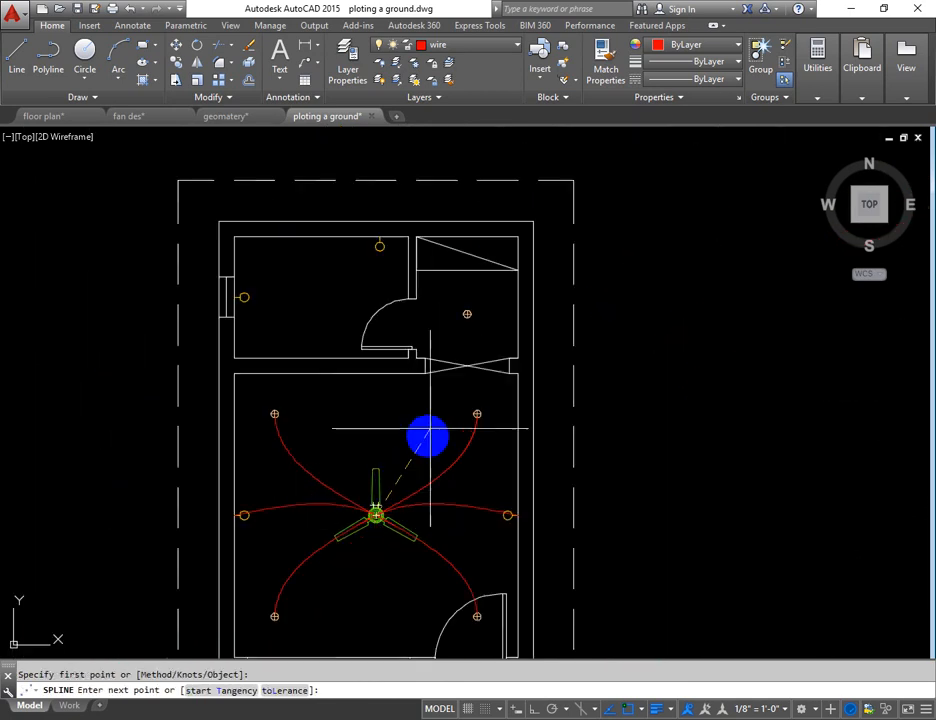
{"action": "scroll", "coordinate": [466, 313], "scroll_direction": "up", "scroll_amount": 8}
{"action": "left_click", "coordinate": [483, 302]}
{"action": "scroll", "coordinate": [483, 302], "scroll_direction": "down", "scroll_amount": 3}
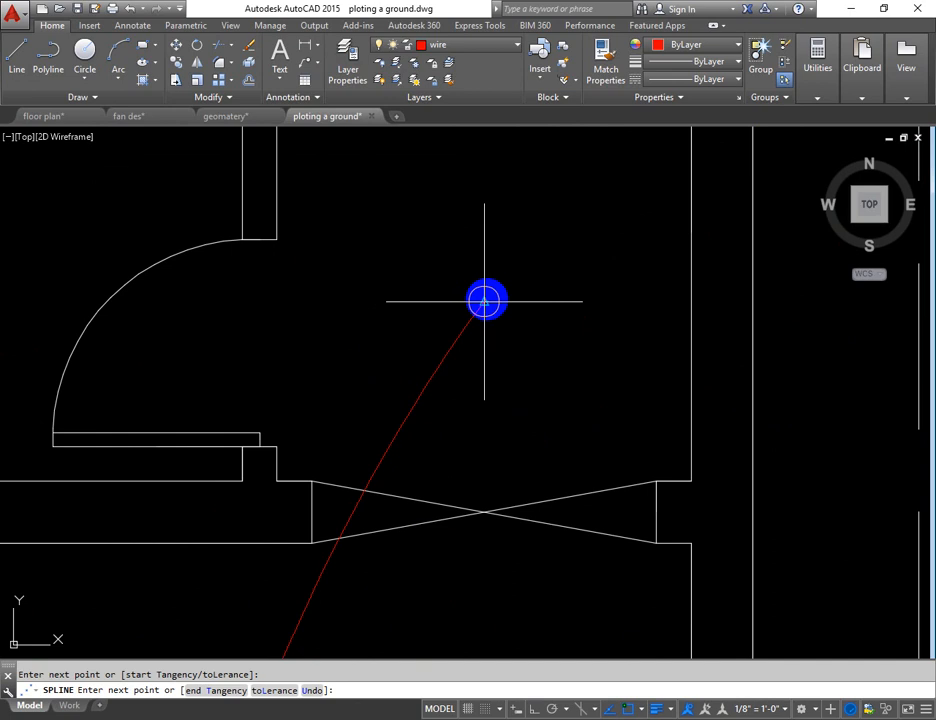
{"action": "left_click", "coordinate": [545, 270]}
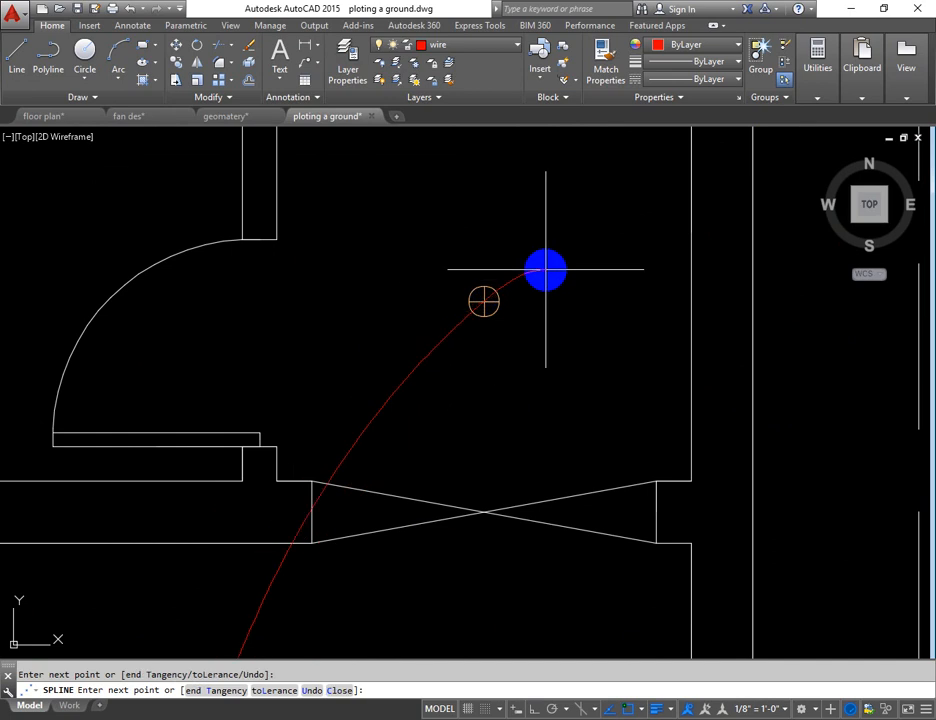
{"action": "key", "text": "Return"}
{"action": "key", "text": "Return"}
{"action": "key", "text": "Escape"}
Trim the new wire's end beyond and inside the dressing area's ceiling light, using all objects as cutting edges
{"action": "type", "text": "tr"}
{"action": "key", "text": "Return"}
{"action": "key", "text": "Return"}
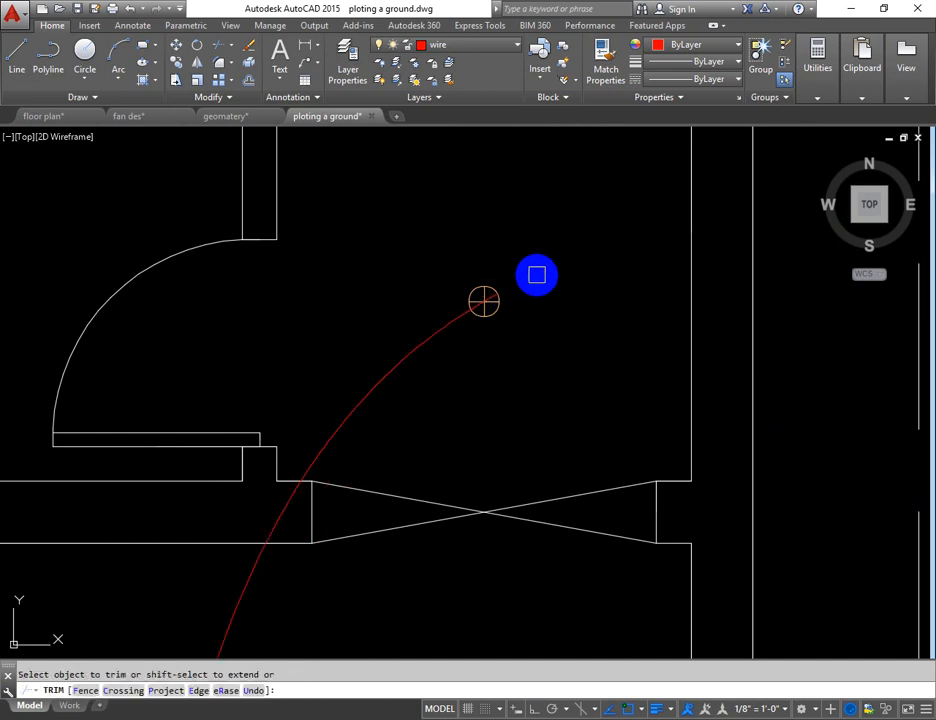
{"action": "scroll", "coordinate": [490, 300], "scroll_direction": "up", "scroll_amount": 5}
{"action": "key", "text": "Escape"}
{"action": "scroll", "coordinate": [430, 345], "scroll_direction": "down", "scroll_amount": 6}
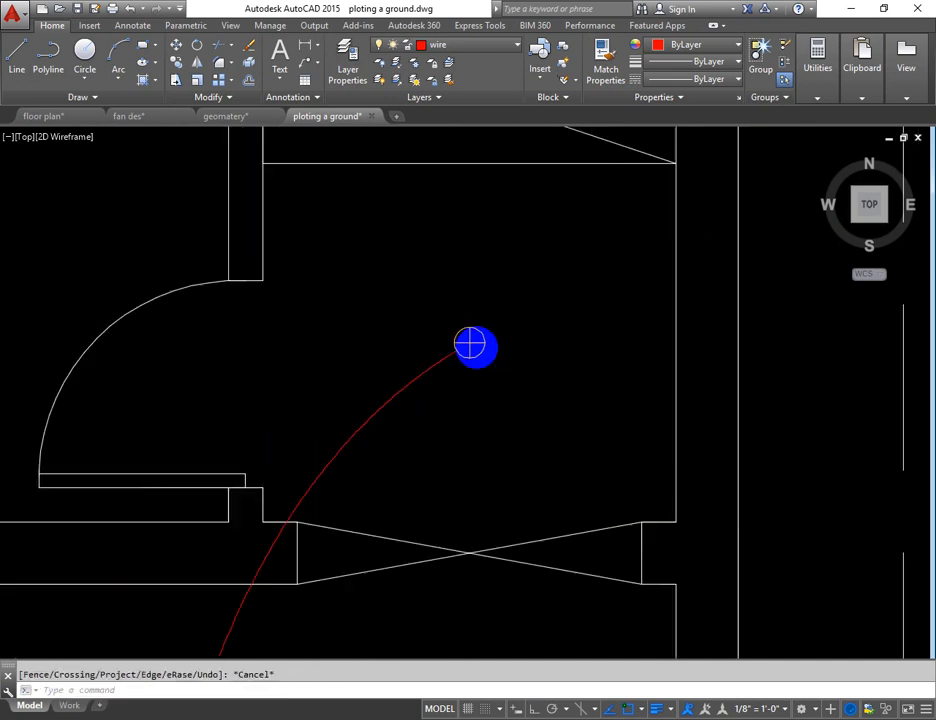
{"action": "middle_click_drag", "start_coordinate": [493, 426], "coordinate": [591, 383]}
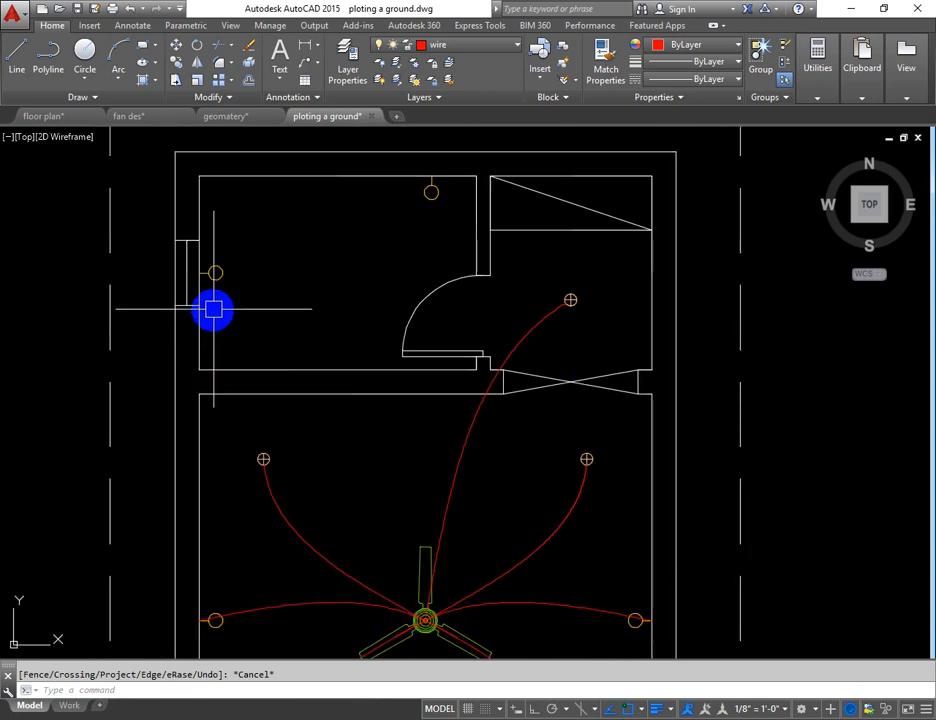
{"action": "type", "text": "sp"}
{"action": "key", "text": "Return"}
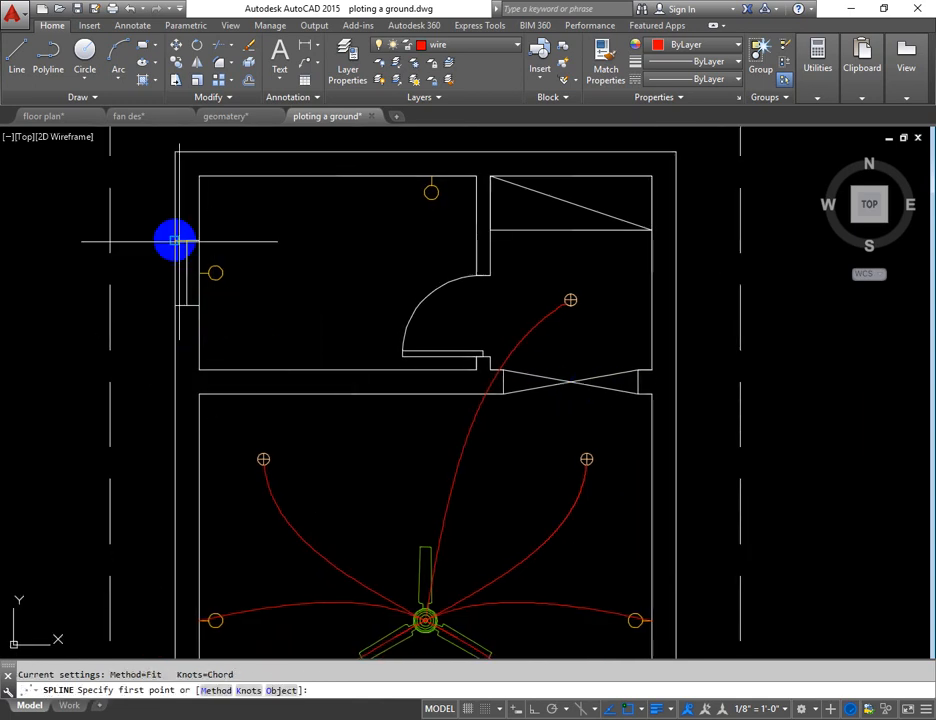
{"action": "scroll", "coordinate": [428, 610], "scroll_direction": "up", "scroll_amount": 6}
{"action": "left_click", "coordinate": [431, 547]}
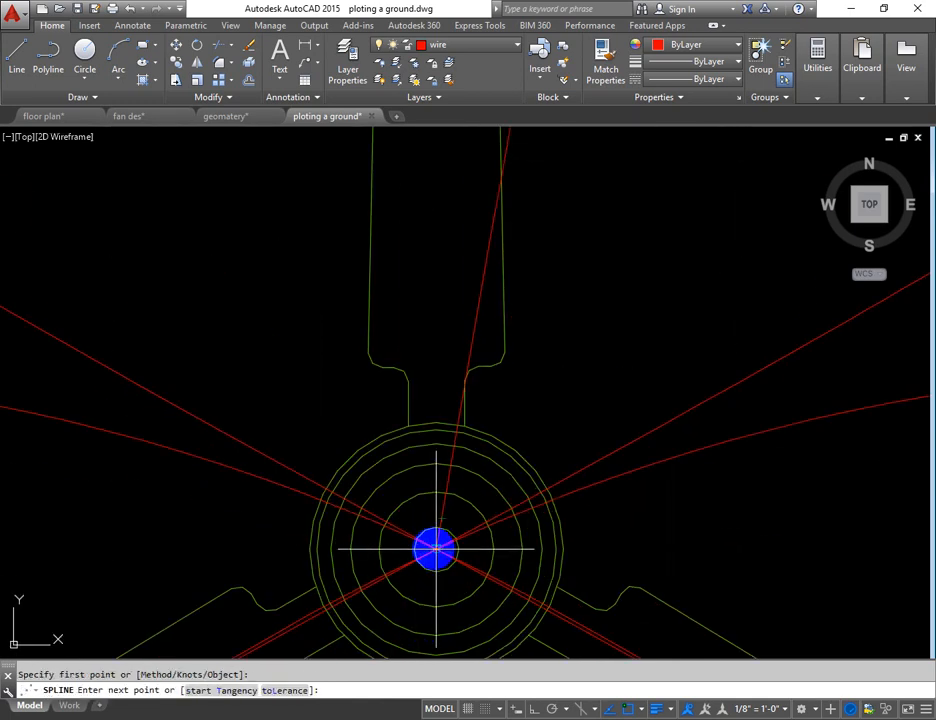
{"action": "scroll", "coordinate": [430, 546], "scroll_direction": "down", "scroll_amount": 7}
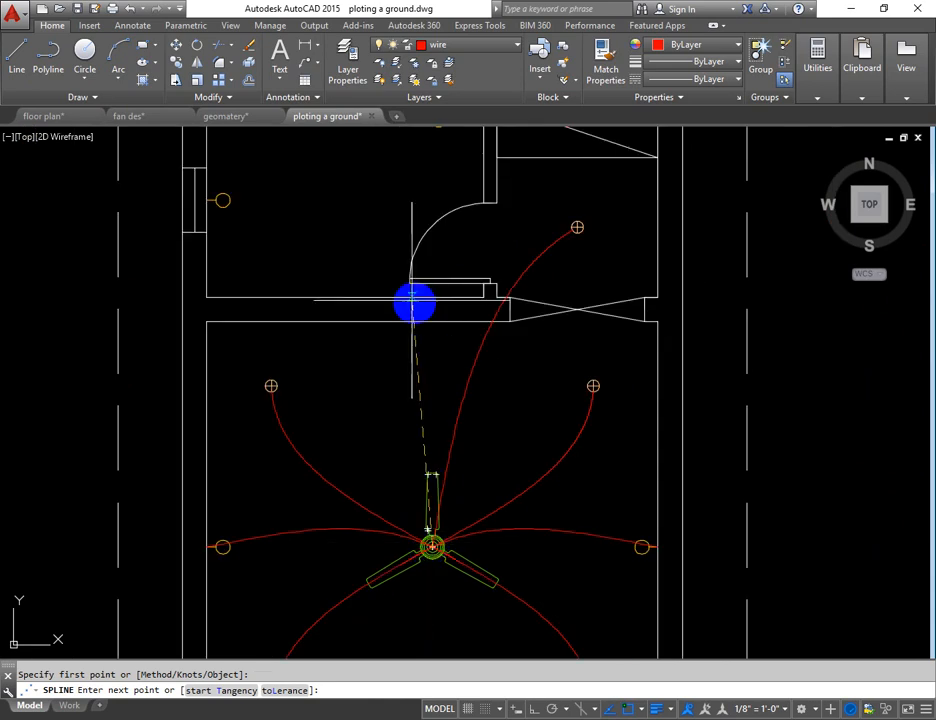
{"action": "scroll", "coordinate": [205, 200], "scroll_direction": "up", "scroll_amount": 4}
{"action": "left_click", "coordinate": [211, 208]}
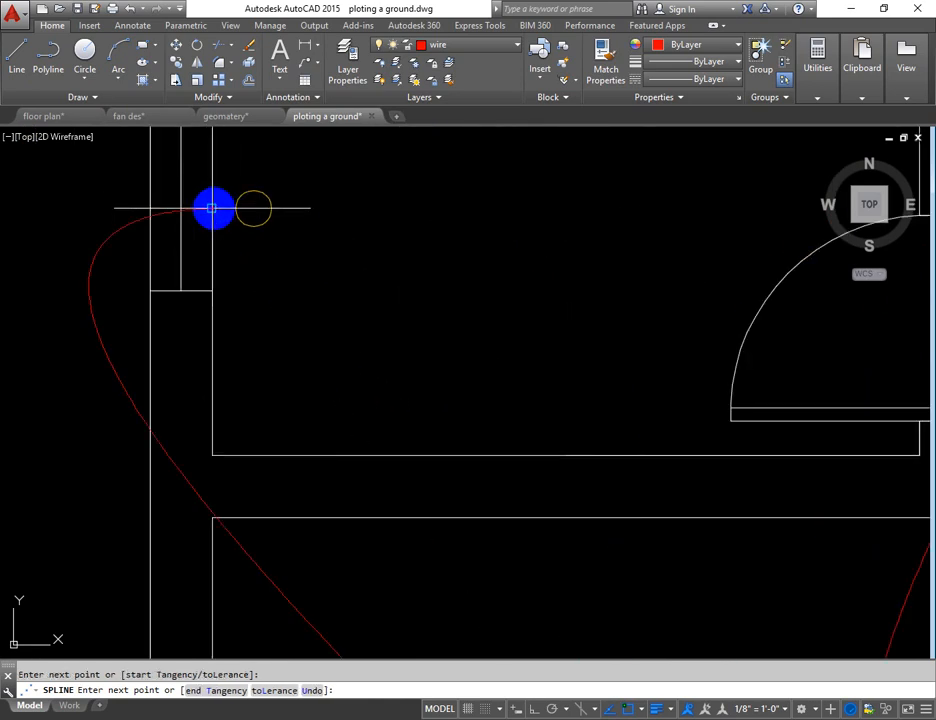
{"action": "scroll", "coordinate": [266, 206], "scroll_direction": "down", "scroll_amount": 4}
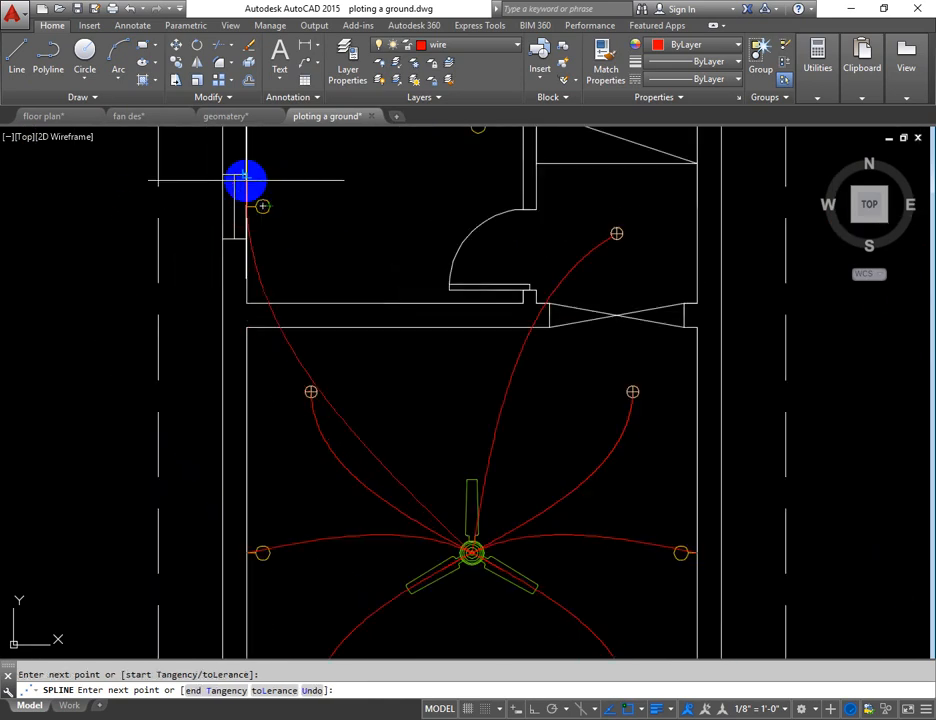
{"action": "key", "text": "Escape"}
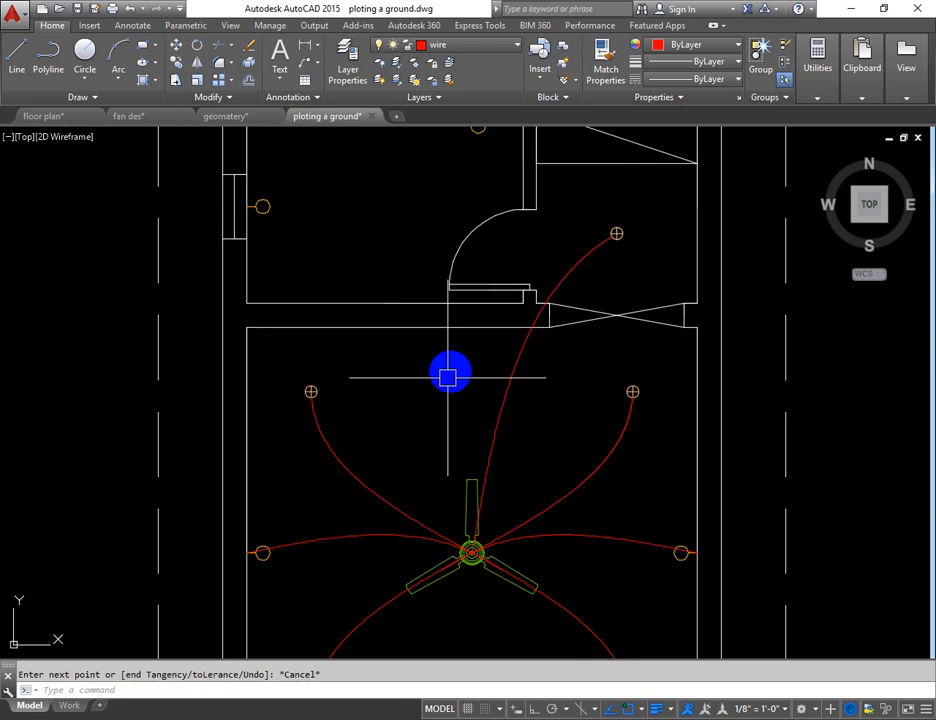
Draw a spline wire from the bath's left wall light through the bedroom's upper left ceiling light to a point just beyond it
{"action": "key", "text": "Return"}
{"action": "scroll", "coordinate": [255, 213], "scroll_direction": "up", "scroll_amount": 4}
{"action": "left_click", "coordinate": [226, 240]}
{"action": "scroll", "coordinate": [226, 240], "scroll_direction": "down", "scroll_amount": 4}
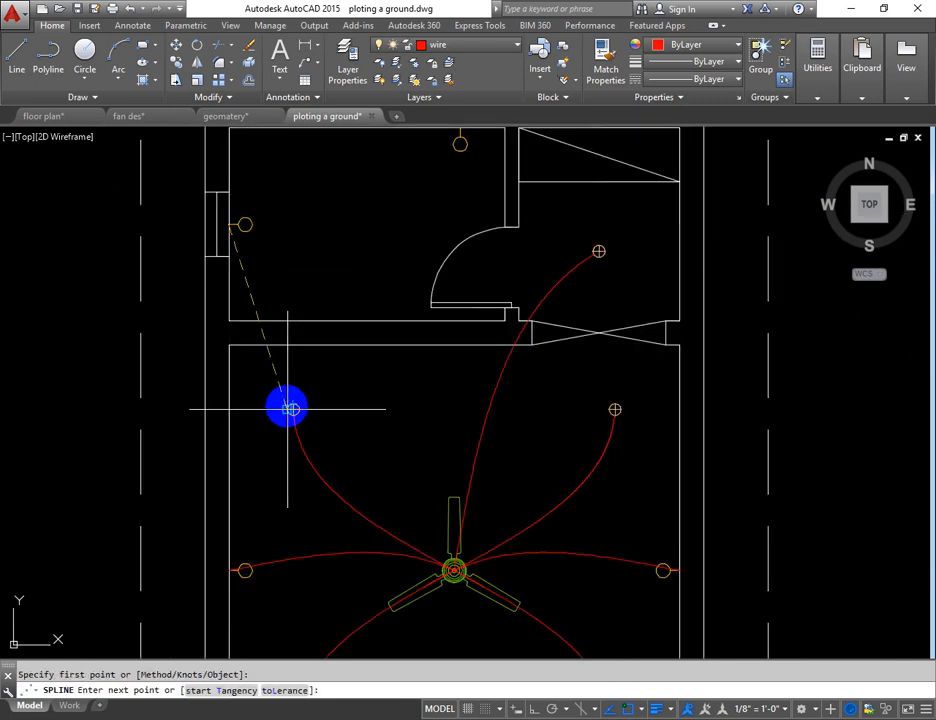
{"action": "scroll", "coordinate": [289, 409], "scroll_direction": "up", "scroll_amount": 3}
{"action": "left_click", "coordinate": [305, 409]}
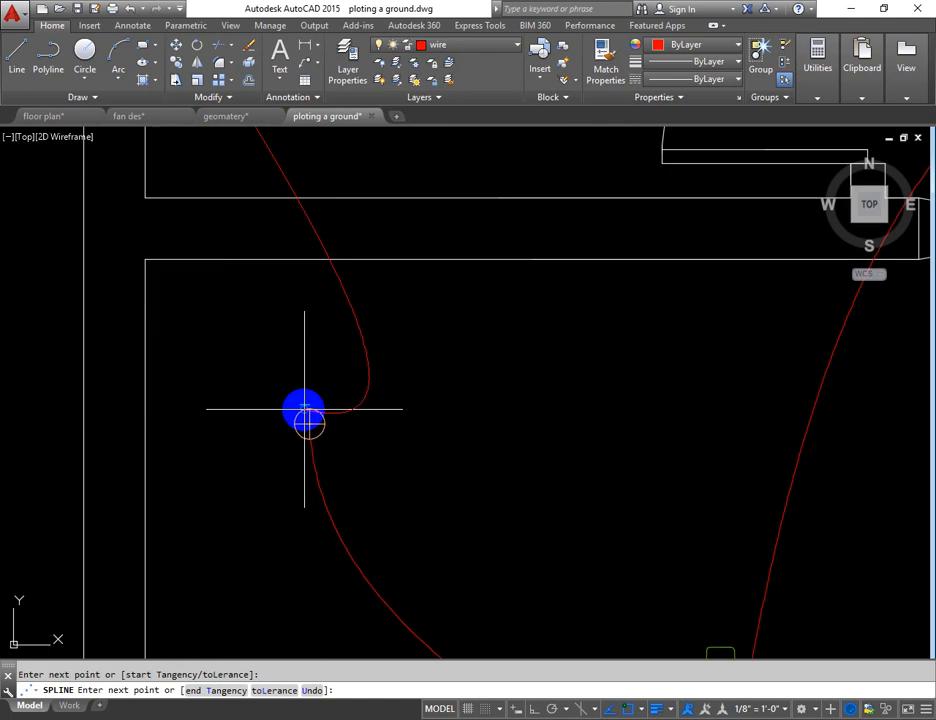
{"action": "left_click", "coordinate": [363, 448]}
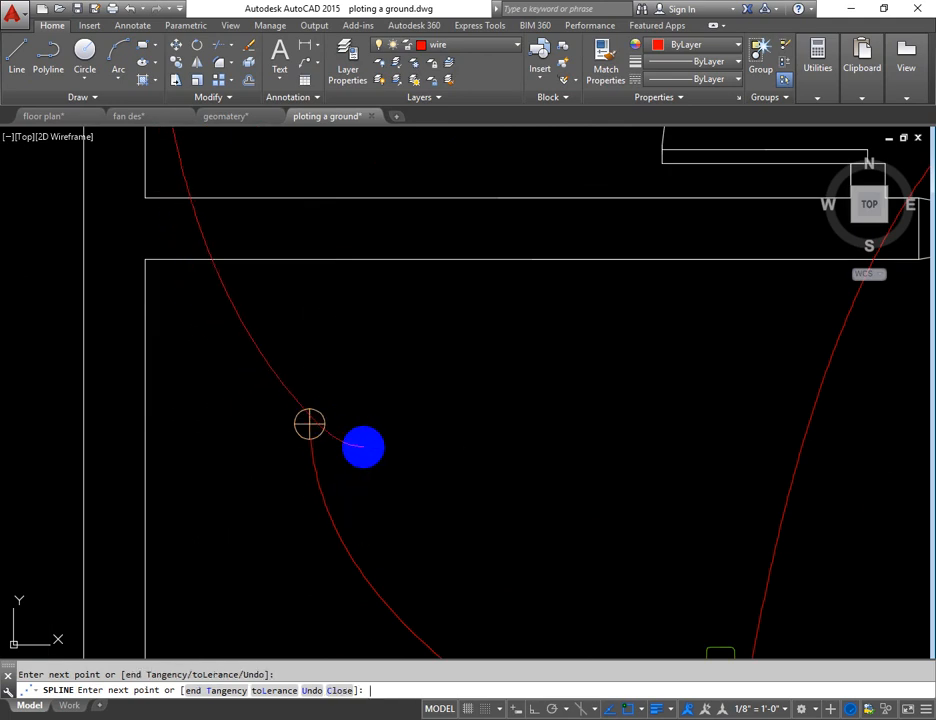
{"action": "key", "text": "Escape"}
Trim the new wire's end beyond and inside the upper left ceiling light, using all objects as cutting edges
{"action": "type", "text": "tr"}
{"action": "key", "text": "Return"}
{"action": "key", "text": "Return"}
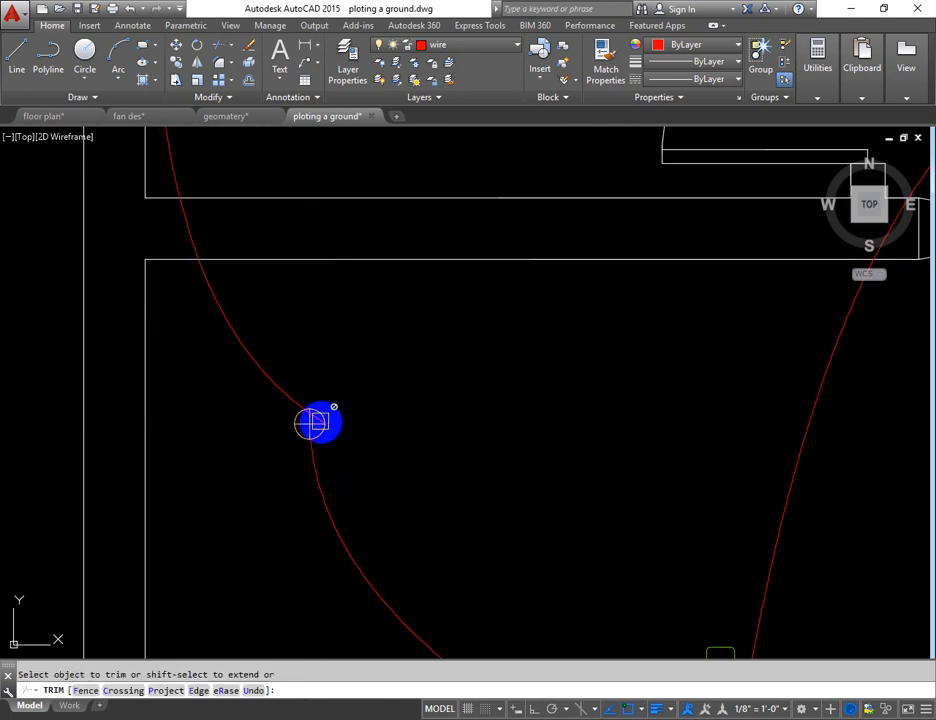
{"action": "scroll", "coordinate": [318, 418], "scroll_direction": "up", "scroll_amount": 6}
{"action": "left_click", "coordinate": [314, 420]}
{"action": "left_click", "coordinate": [307, 430]}
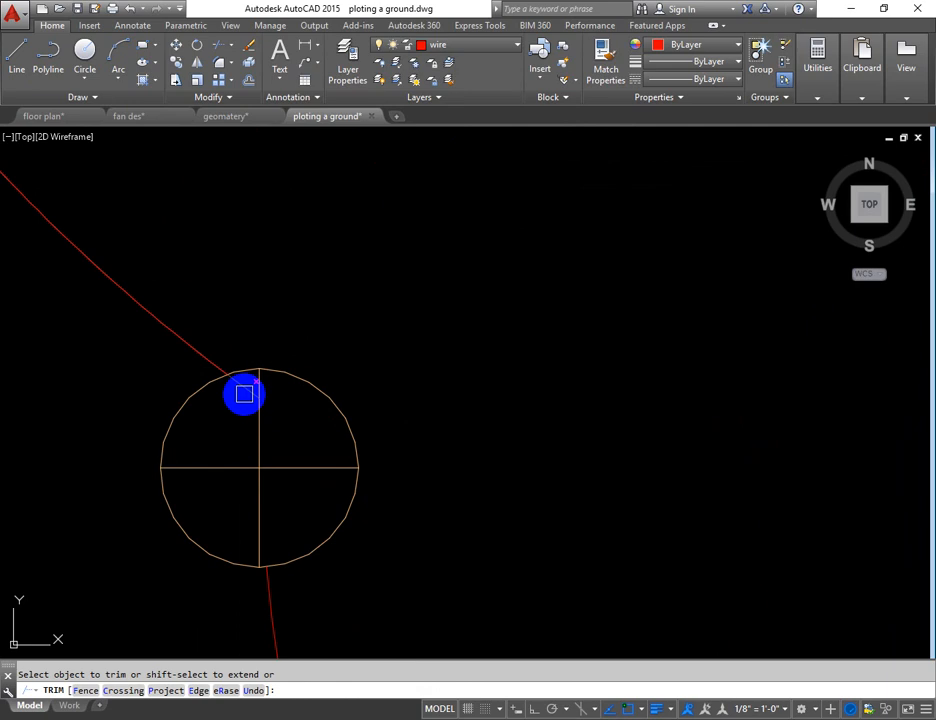
{"action": "scroll", "coordinate": [244, 394], "scroll_direction": "down", "scroll_amount": 5}
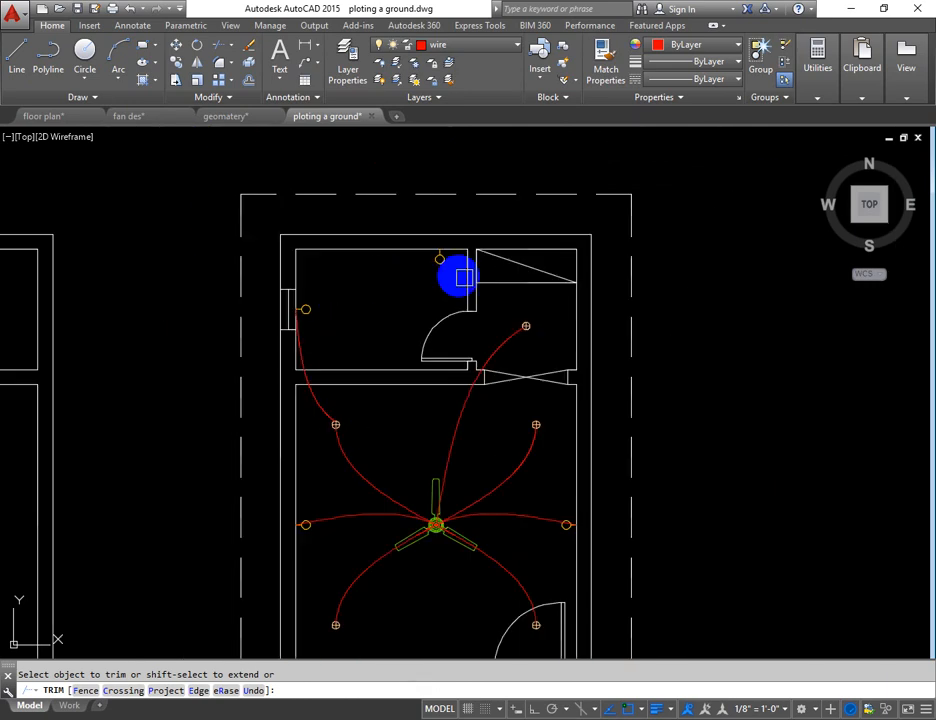
{"action": "key", "text": "Escape"}
Draw a spline wire from the bath's upper wall light, curving through the window to the left wall light and slightly past it
{"action": "scroll", "coordinate": [355, 276], "scroll_direction": "up", "scroll_amount": 2}
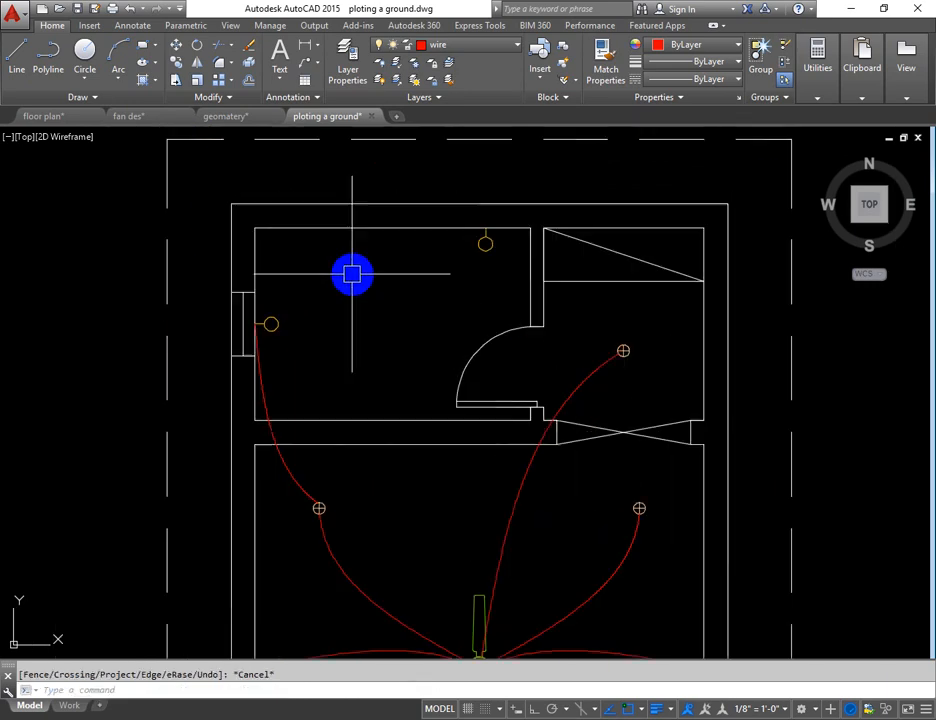
{"action": "type", "text": "spl"}
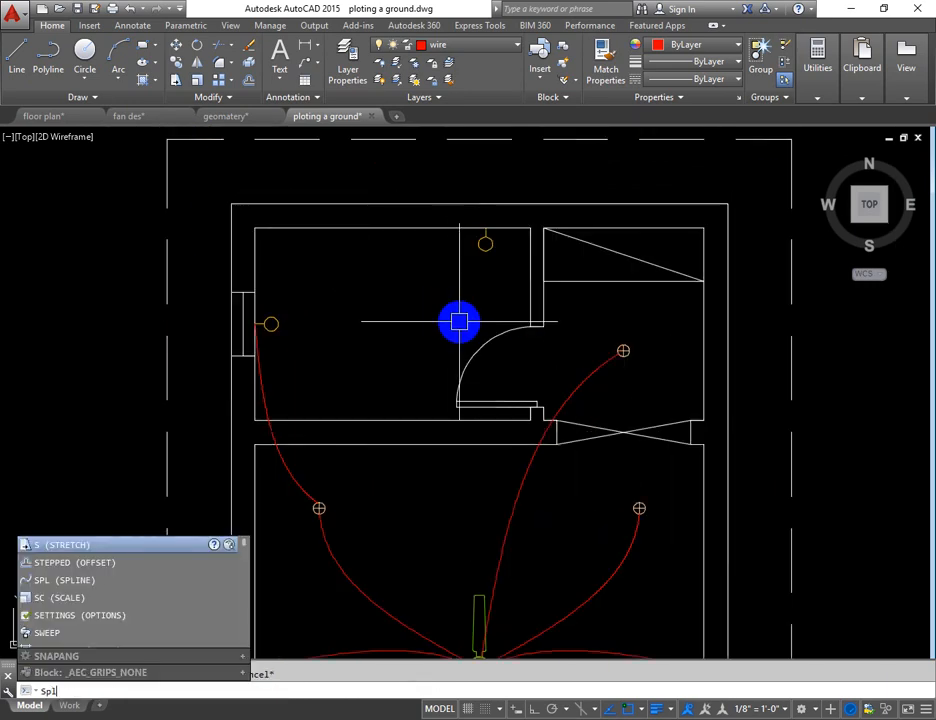
{"action": "key", "text": "Return"}
{"action": "left_click", "coordinate": [485, 227]}
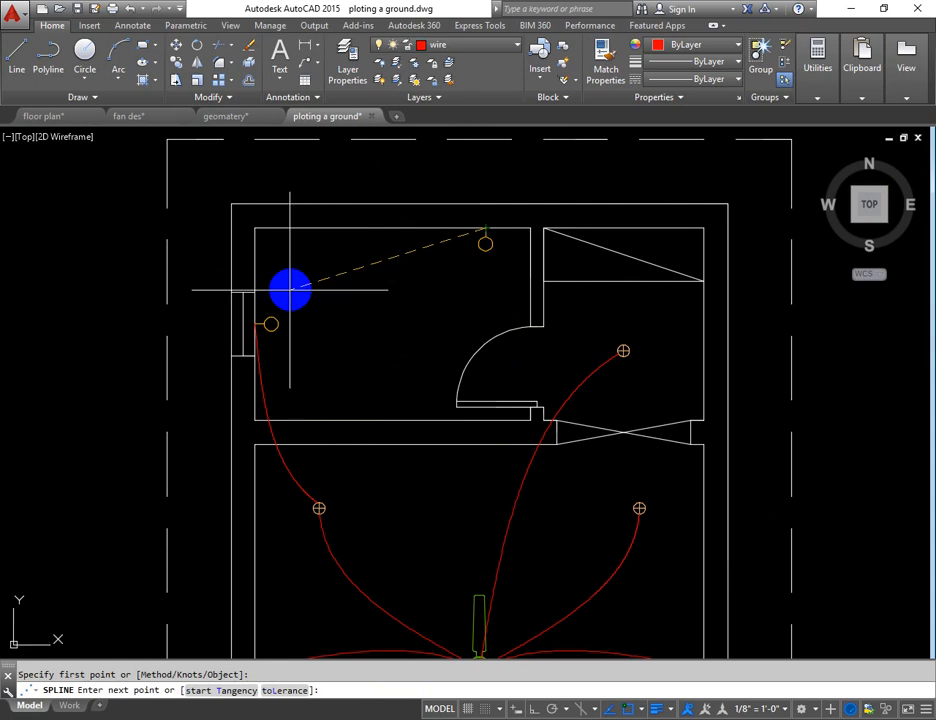
{"action": "left_click", "coordinate": [248, 300]}
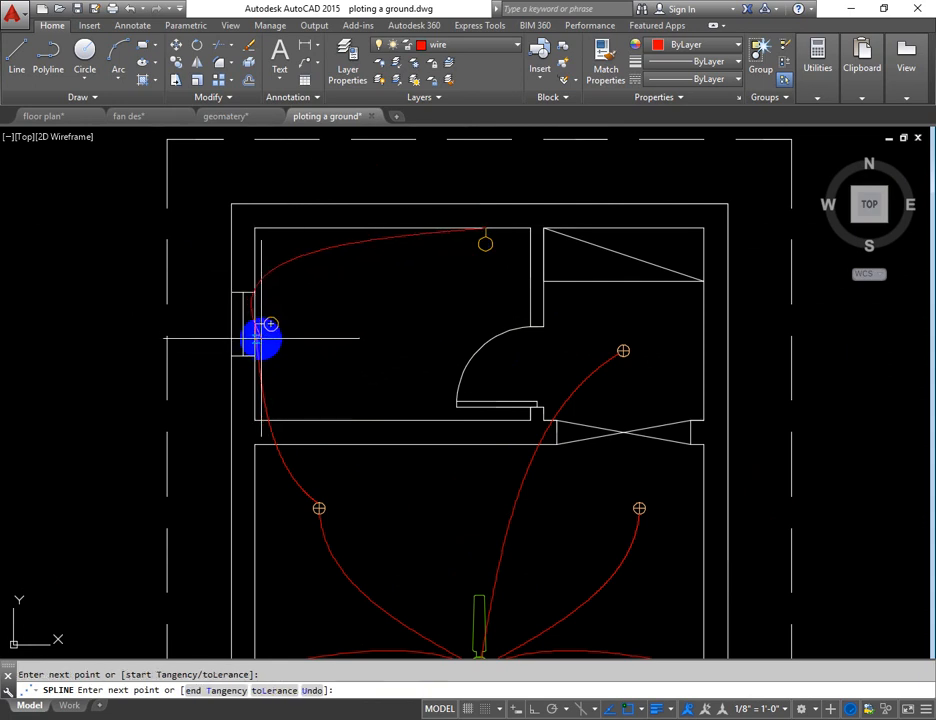
{"action": "left_click", "coordinate": [266, 342]}
{"action": "key", "text": "Escape"}
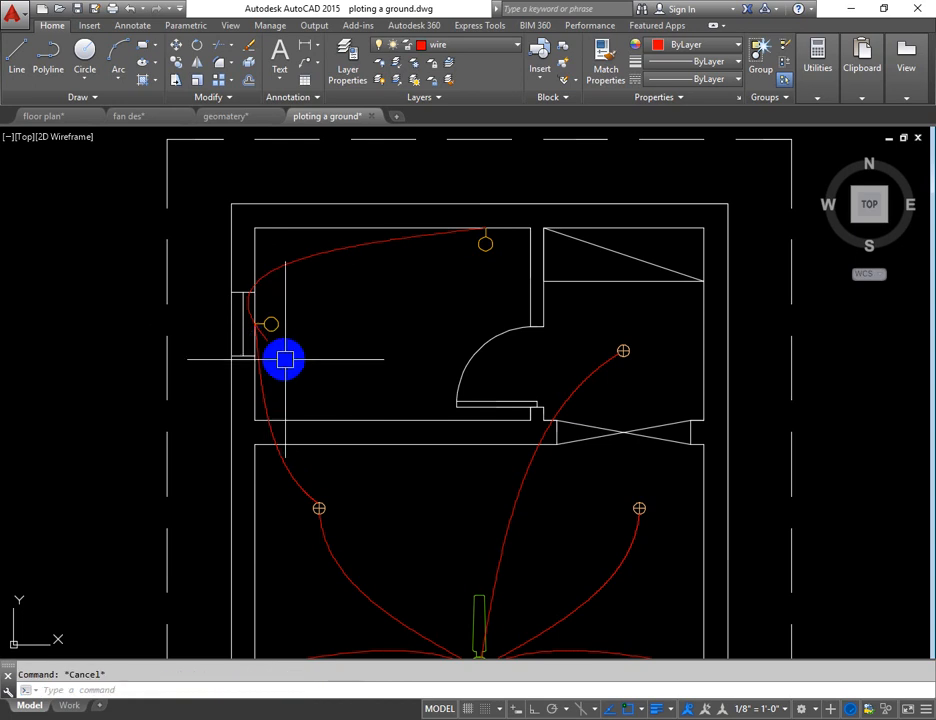
Trim the wire's tail beyond the bath's left wall light, using all objects as cutting edges
{"action": "type", "text": "tr"}
{"action": "key", "text": "Return"}
{"action": "key", "text": "Return"}
{"action": "key", "text": "Escape"}
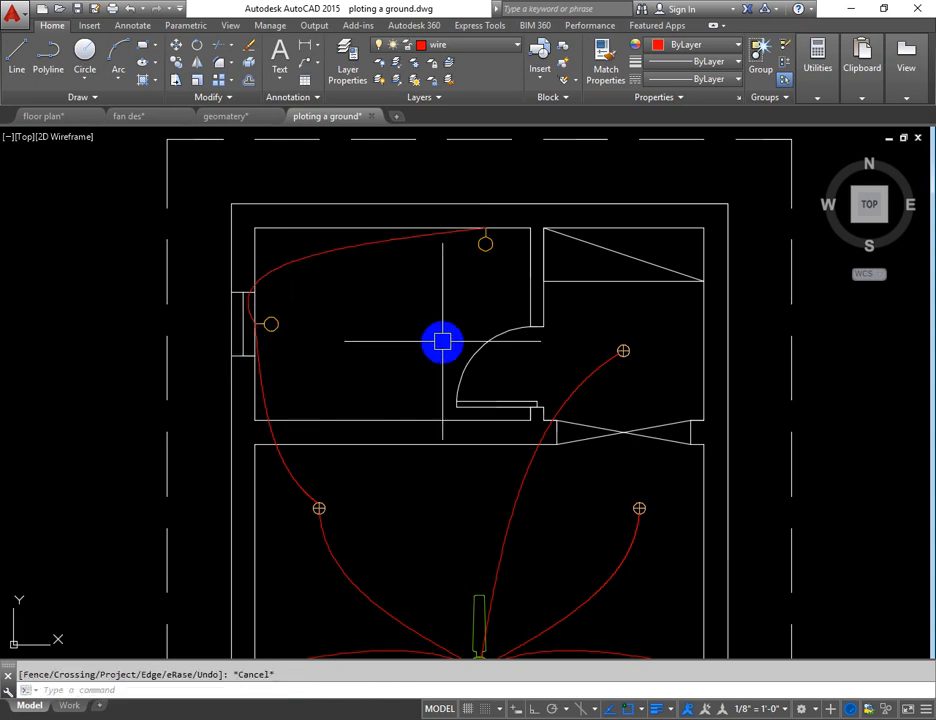
{"action": "scroll", "coordinate": [424, 320], "scroll_direction": "down", "scroll_amount": 3}
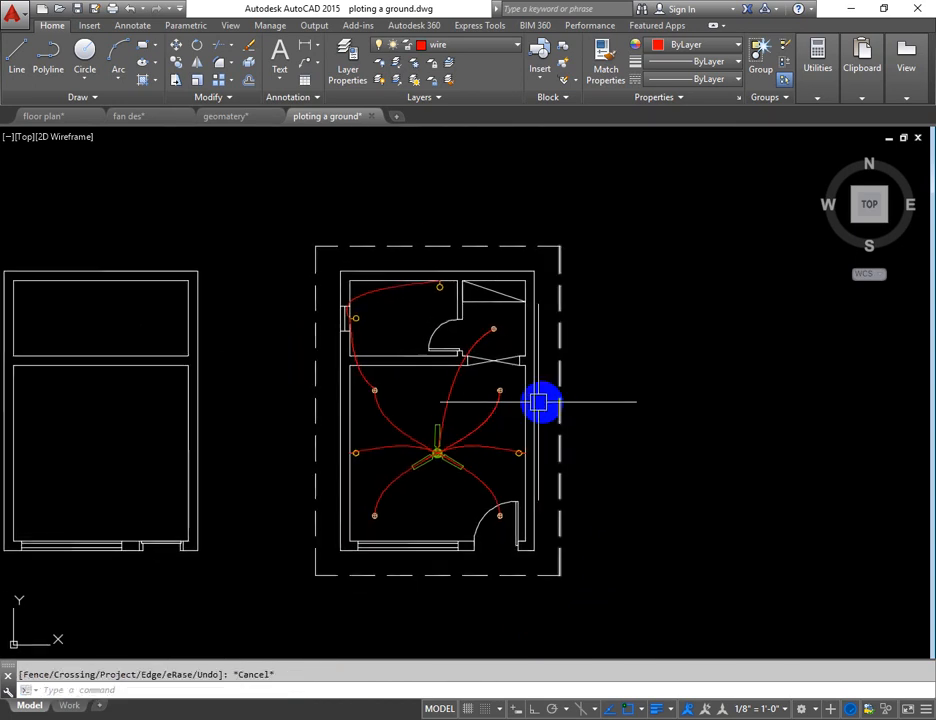
{"action": "scroll", "coordinate": [501, 323], "scroll_direction": "up", "scroll_amount": 4}
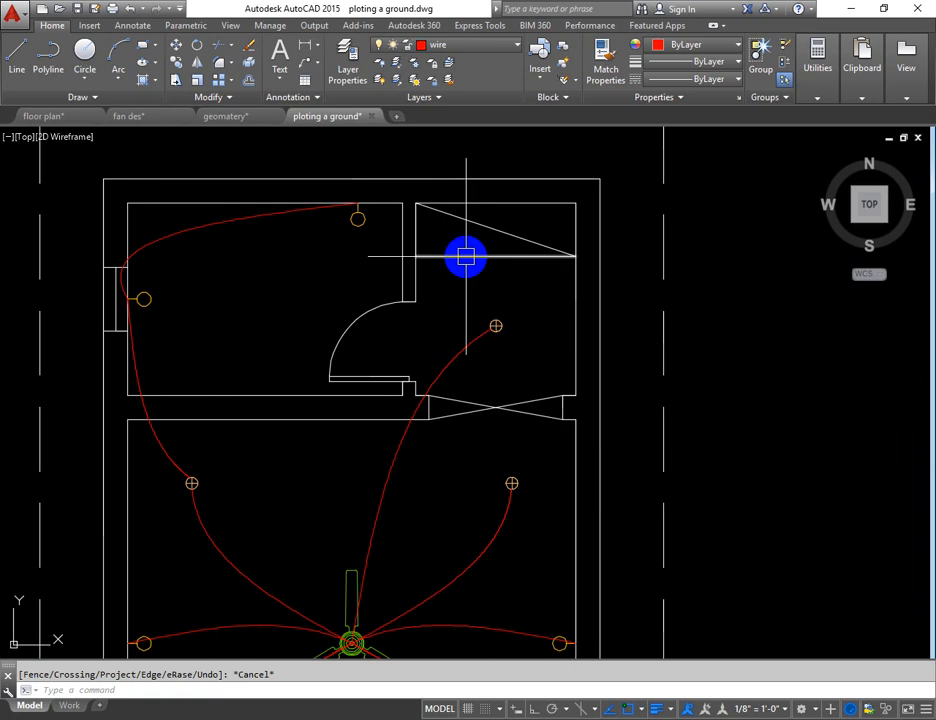
{"action": "type", "text": "tr"}
{"action": "key", "text": "Return"}
{"action": "key", "text": "Escape"}
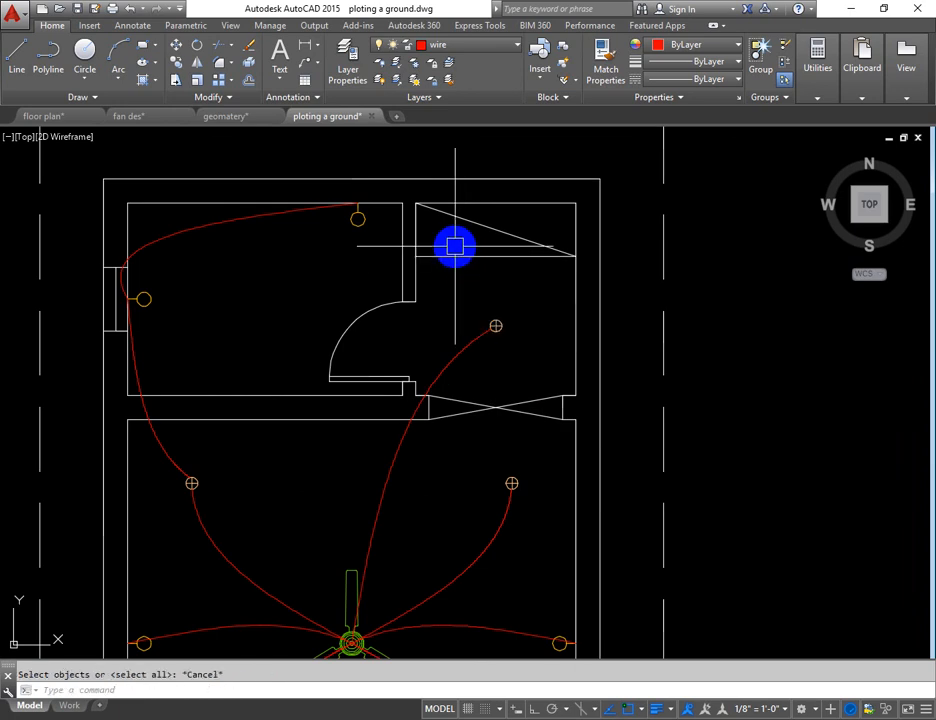
Draw a spline wire from the bath's upper wall light through the dressing area's ceiling light to a point just beyond it
{"action": "type", "text": "spl"}
{"action": "key", "text": "Return"}
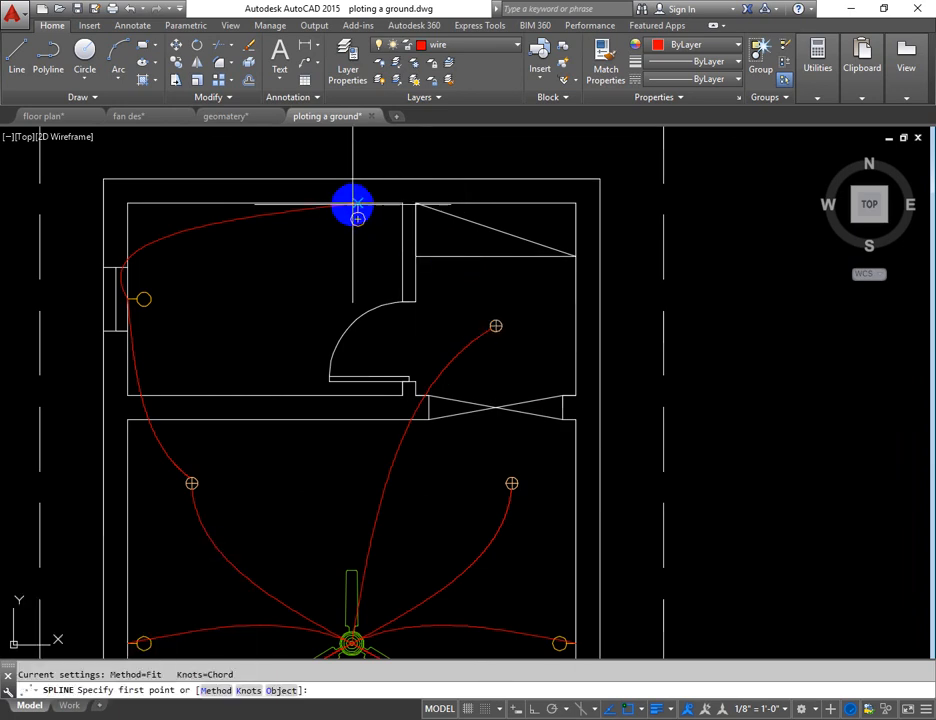
{"action": "left_click", "coordinate": [357, 205]}
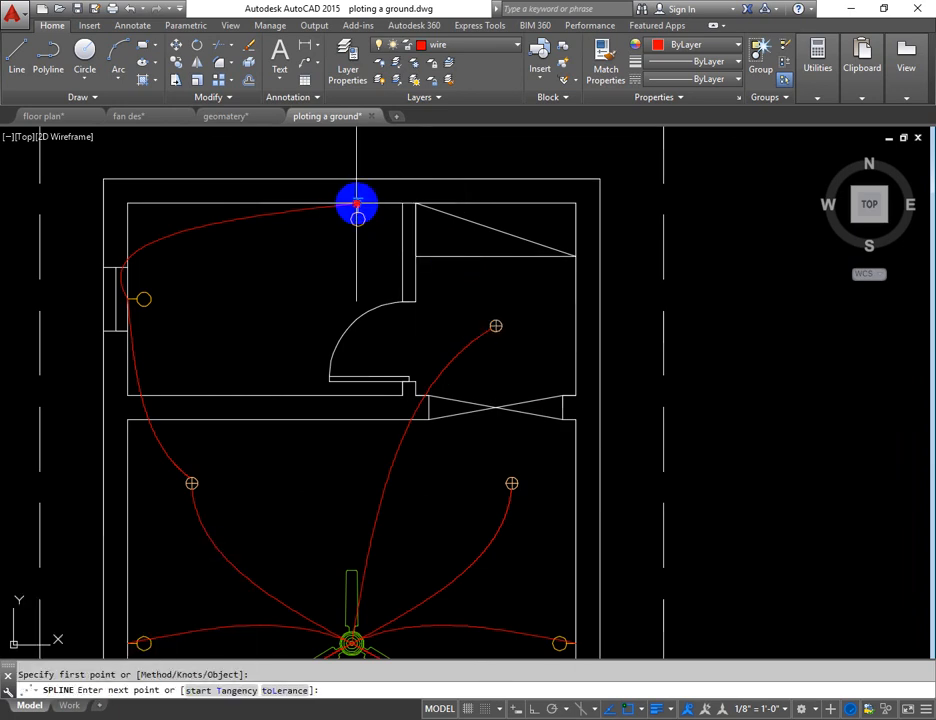
{"action": "left_click", "coordinate": [497, 326]}
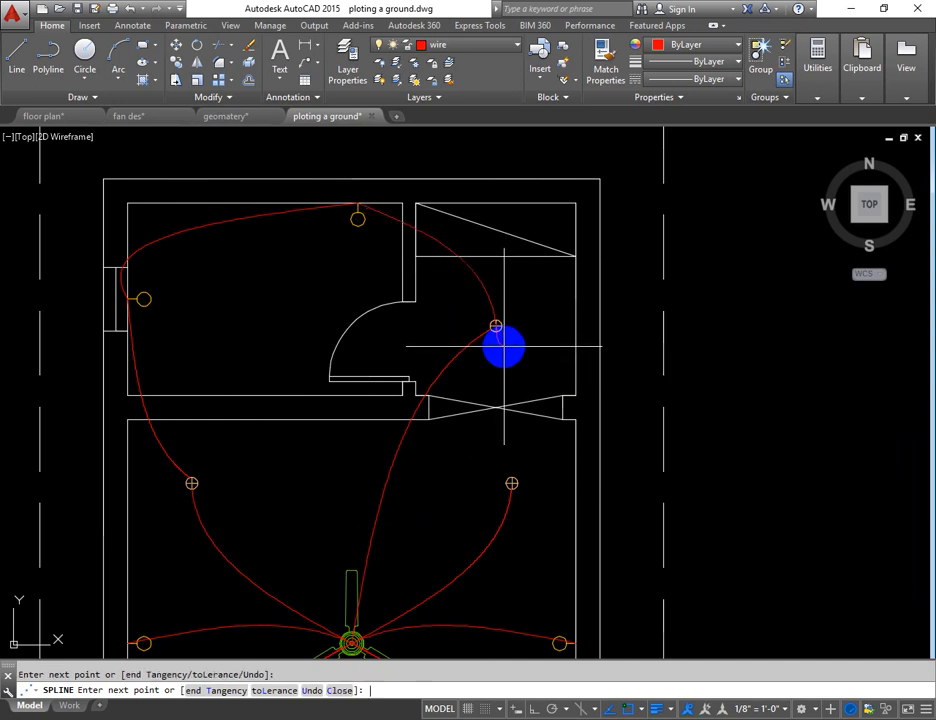
{"action": "key", "text": "Escape"}
Trim the new wire's tail extending beyond the dressing area's ceiling light, using all objects as cutting edges
{"action": "type", "text": "tr"}
{"action": "key", "text": "Return"}
{"action": "key", "text": "Return"}
{"action": "key", "text": "Escape"}
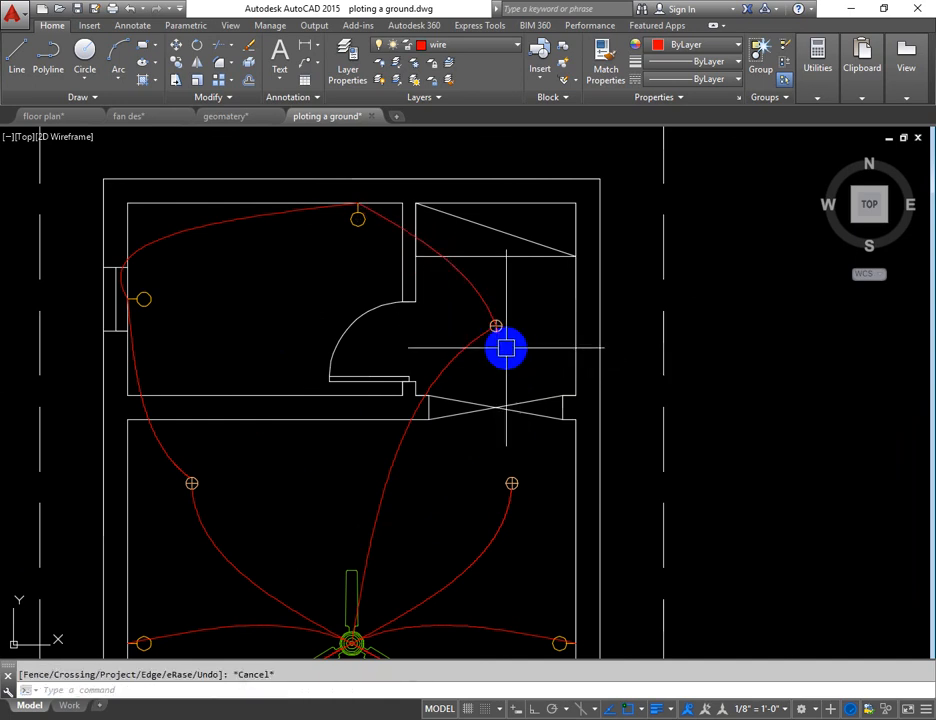
Trim the remaining pieces of the wire inside the dressing area's ceiling light so that it stops at the circle
{"action": "scroll", "coordinate": [488, 317], "scroll_direction": "up", "scroll_amount": 6}
{"action": "type", "text": "tr"}
{"action": "key", "text": "Return"}
{"action": "key", "text": "Return"}
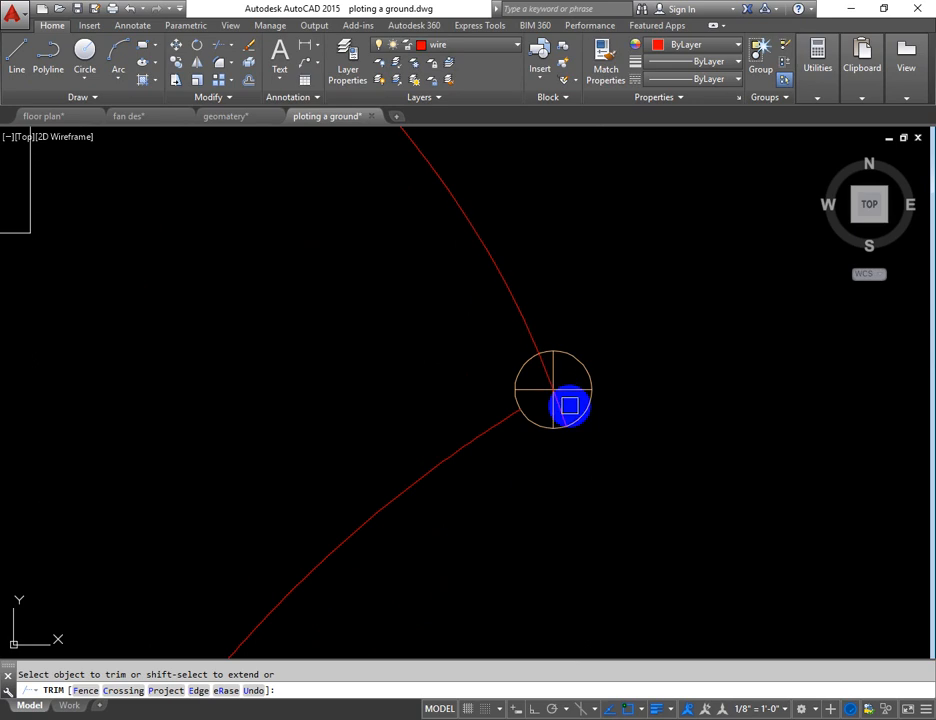
{"action": "scroll", "coordinate": [548, 380], "scroll_direction": "up", "scroll_amount": 4}
{"action": "key", "text": "Escape"}
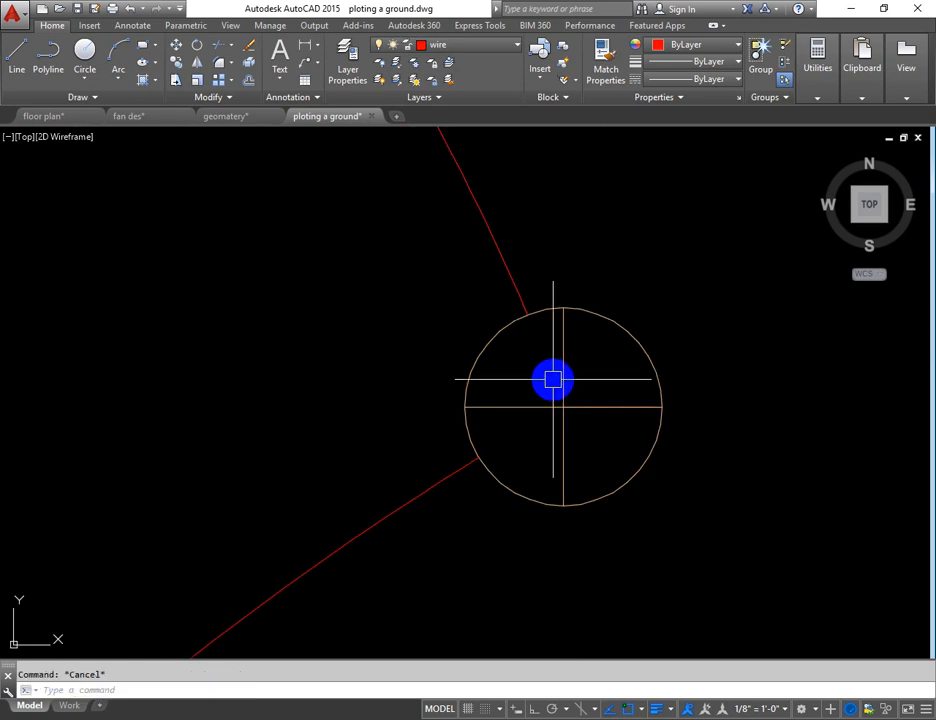
{"action": "scroll", "coordinate": [553, 379], "scroll_direction": "down", "scroll_amount": 12}
{"action": "middle_click_drag", "start_coordinate": [643, 455], "coordinate": [560, 359]}
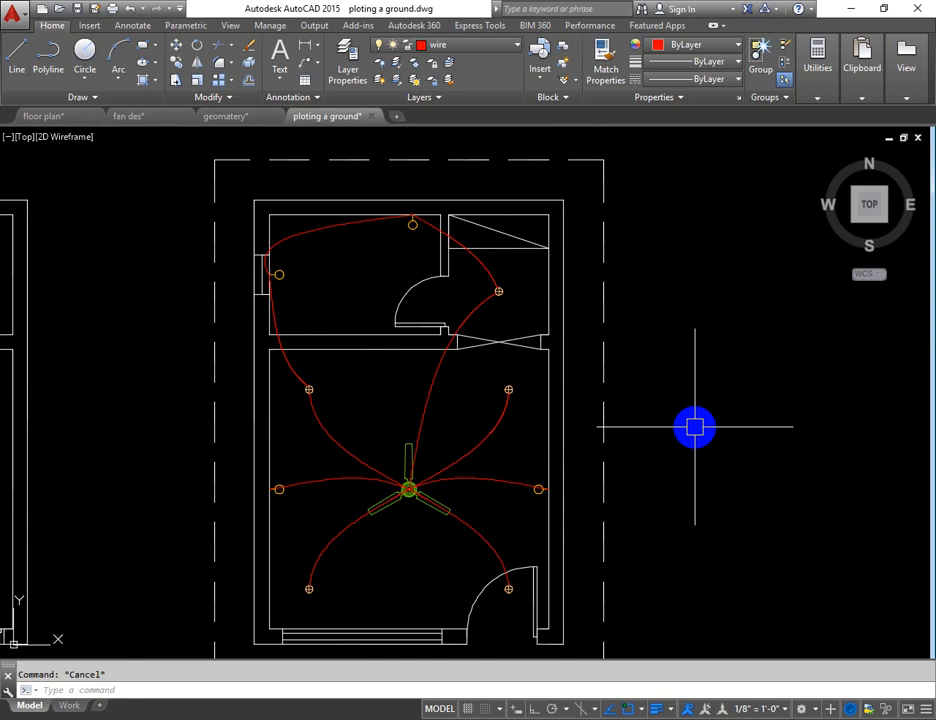
Draw a thin horizontal rectangle on the inner face of the bedroom's lower wall, between the window and the entrance door
{"action": "scroll", "coordinate": [458, 630], "scroll_direction": "up", "scroll_amount": 6}
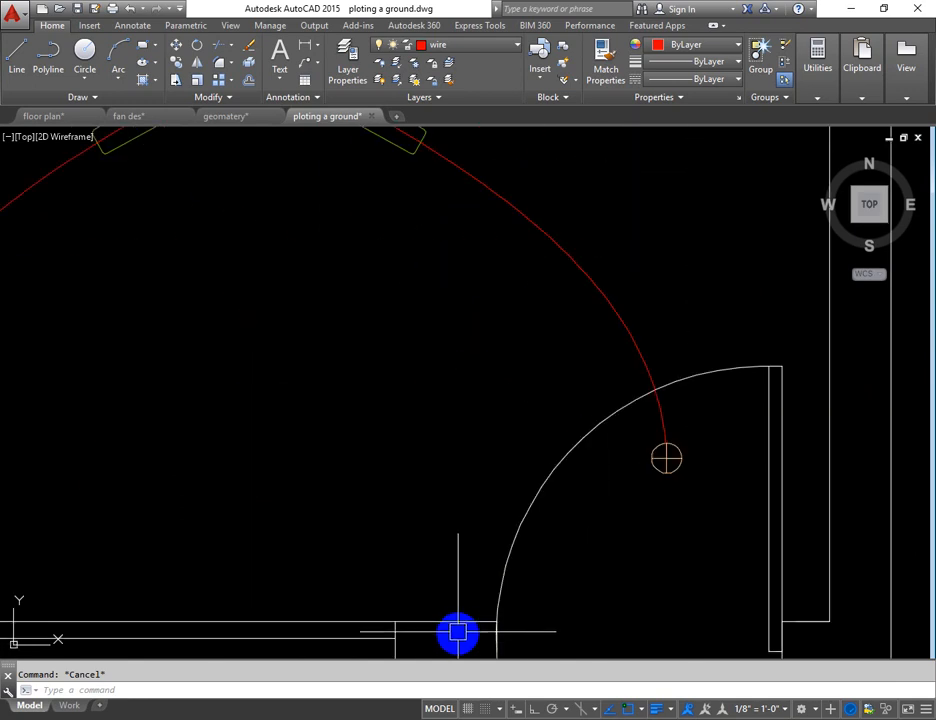
{"action": "type", "text": "ec"}
{"action": "key", "text": "Return"}
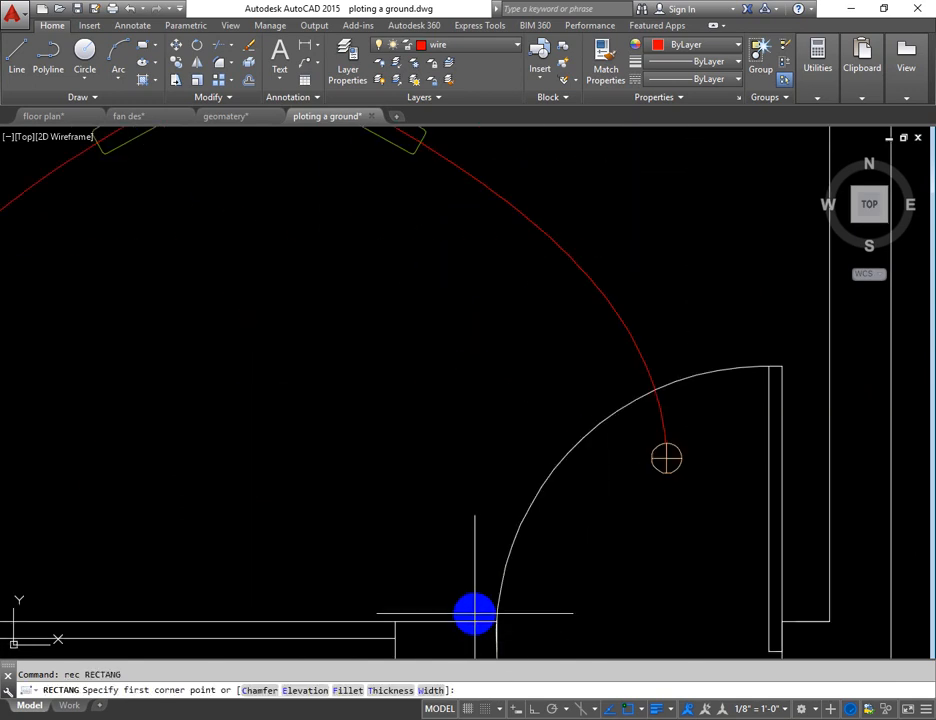
{"action": "left_click", "coordinate": [473, 621]}
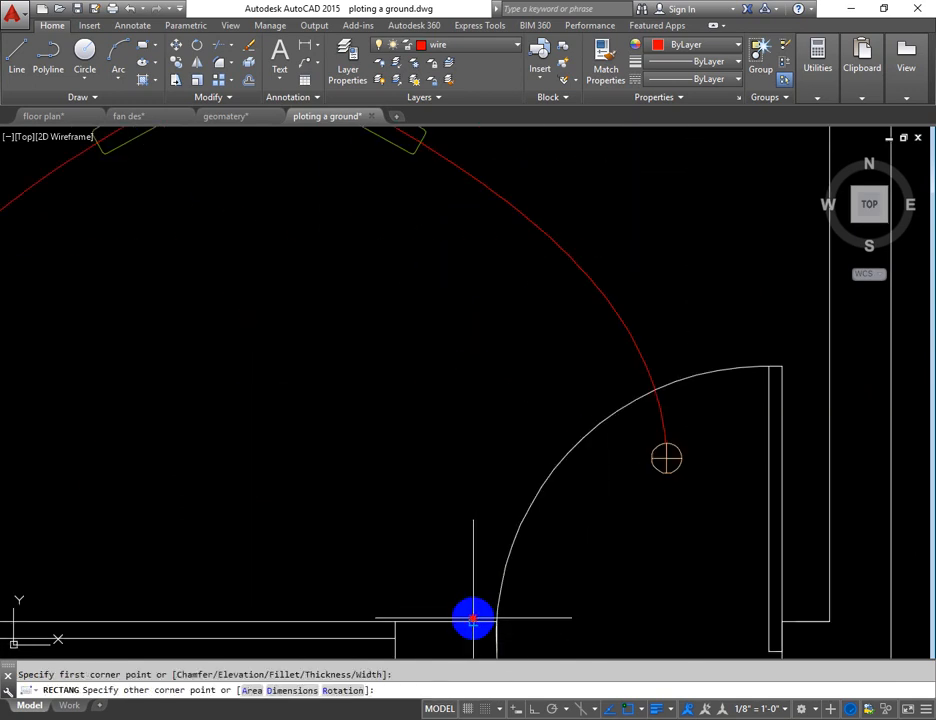
{"action": "left_click", "coordinate": [340, 603]}
{"action": "key", "text": "Escape"}
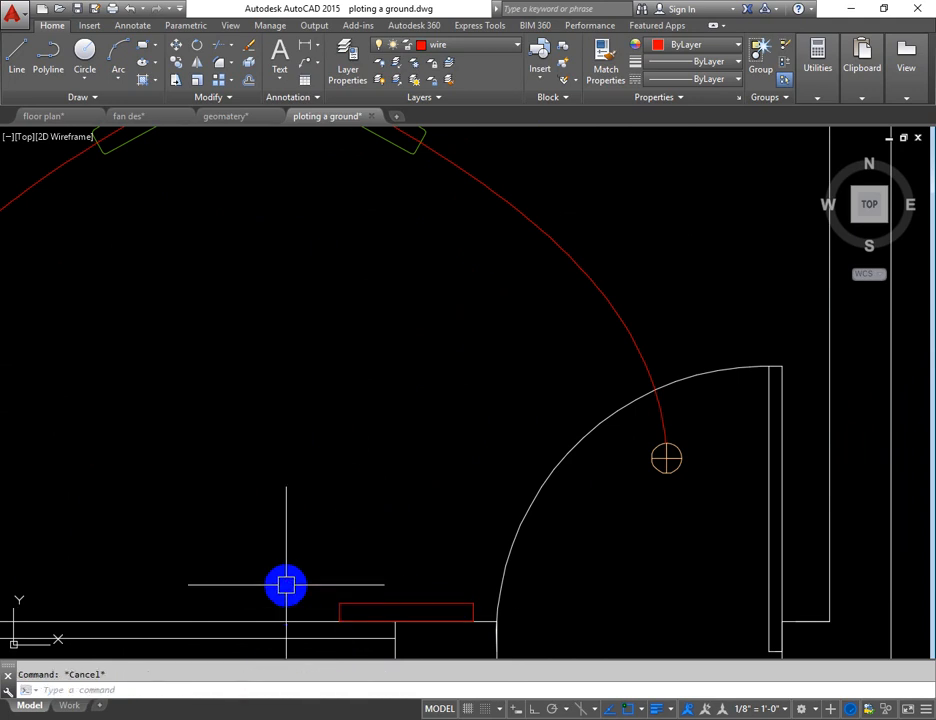
Draw a spline wire from the fan's centre, bowing slightly left, down to a point just inside the rectangle beside the door
{"action": "type", "text": "spl"}
{"action": "key", "text": "Return"}
{"action": "scroll", "coordinate": [286, 585], "scroll_direction": "down", "scroll_amount": 2}
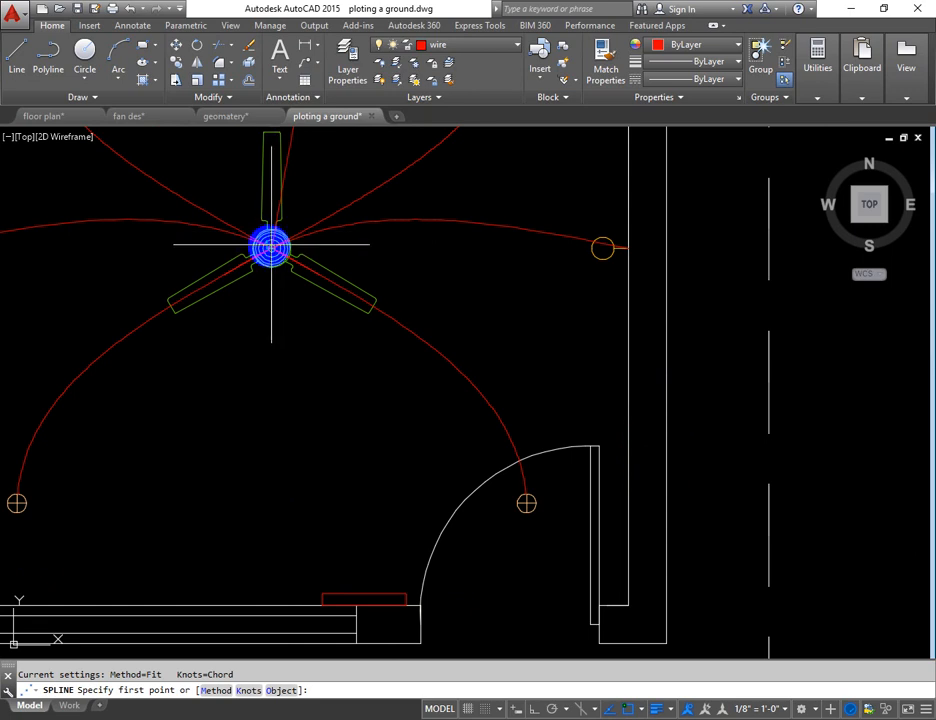
{"action": "scroll", "coordinate": [270, 246], "scroll_direction": "up", "scroll_amount": 3}
{"action": "left_click", "coordinate": [272, 252]}
{"action": "scroll", "coordinate": [270, 250], "scroll_direction": "down", "scroll_amount": 3}
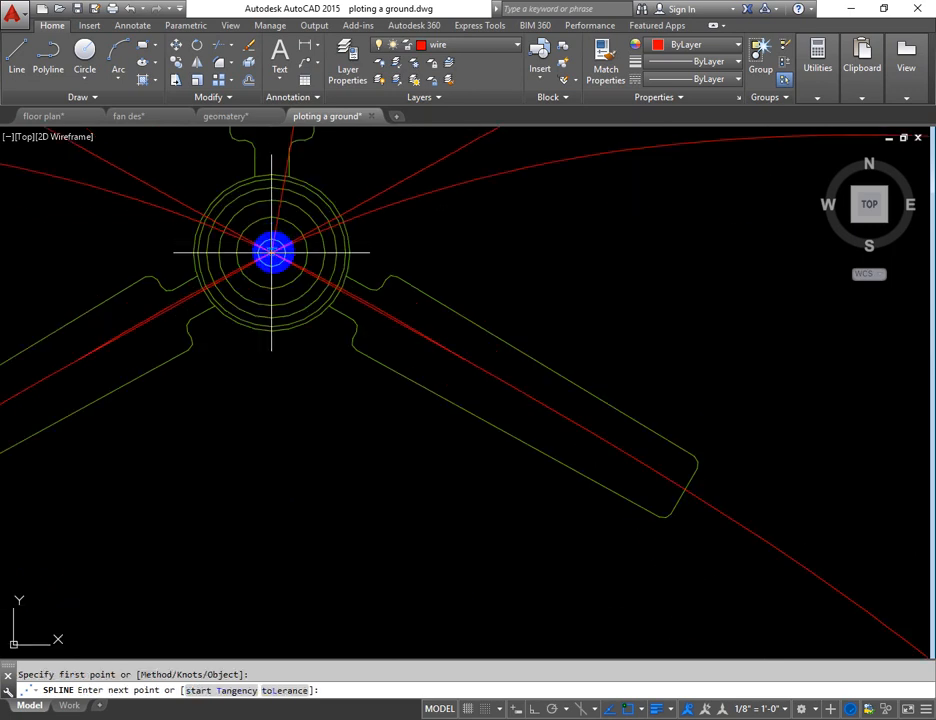
{"action": "left_click", "coordinate": [367, 599]}
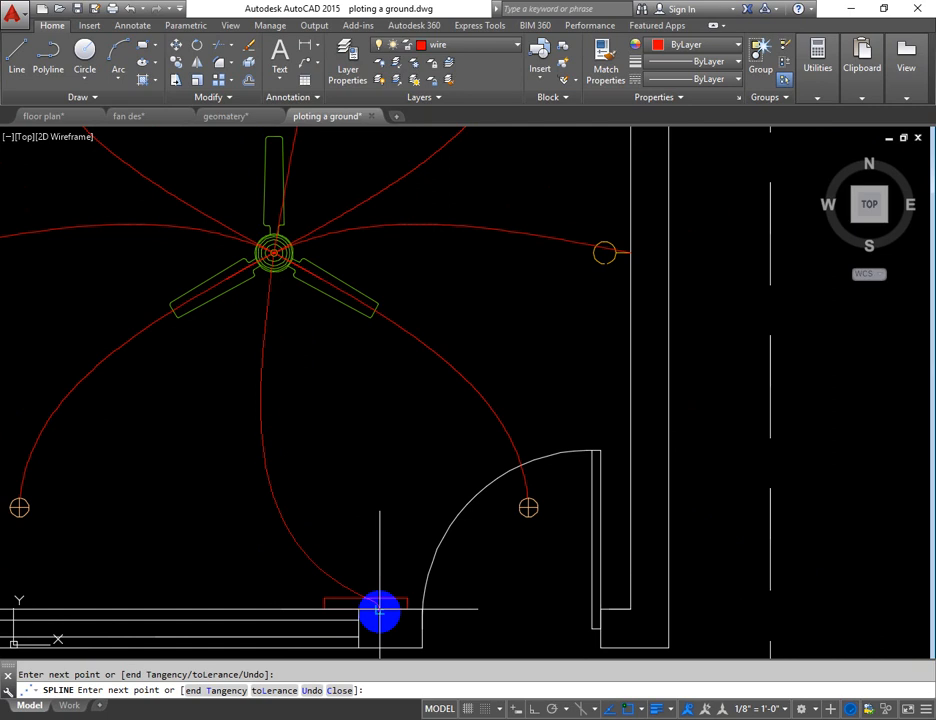
{"action": "key", "text": "Return"}
{"action": "key", "text": "Return"}
{"action": "key", "text": "Escape"}
Trim the end of the fan's wire inside the rectangle beside the door, using all objects as cutting edges
{"action": "type", "text": "tr"}
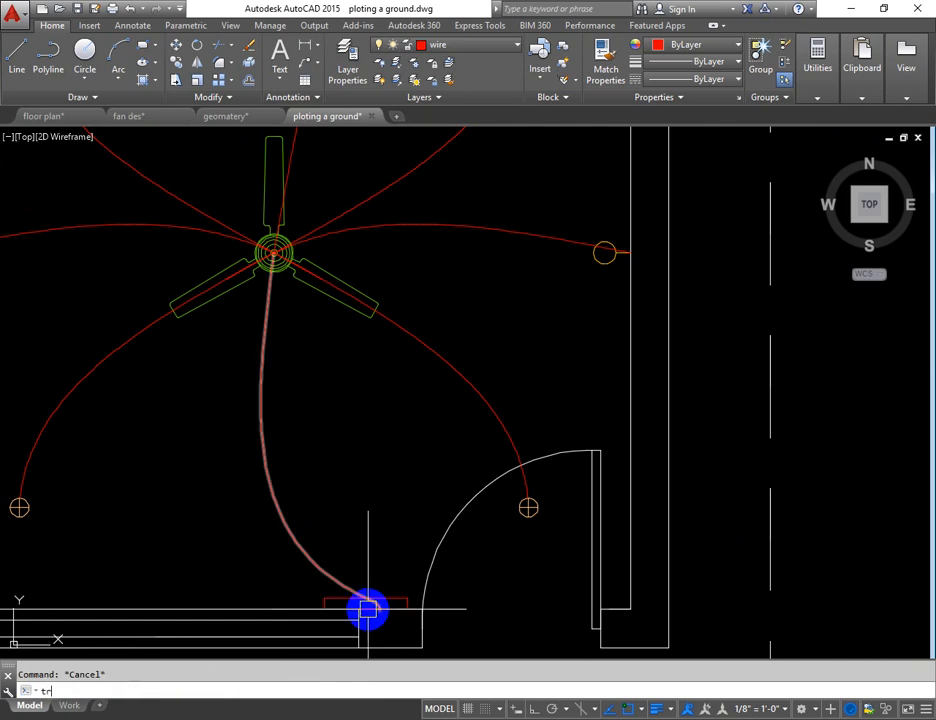
{"action": "key", "text": "Return"}
{"action": "key", "text": "Return"}
{"action": "scroll", "coordinate": [390, 606], "scroll_direction": "up", "scroll_amount": 5}
{"action": "scroll", "coordinate": [390, 555], "scroll_direction": "down", "scroll_amount": 5}
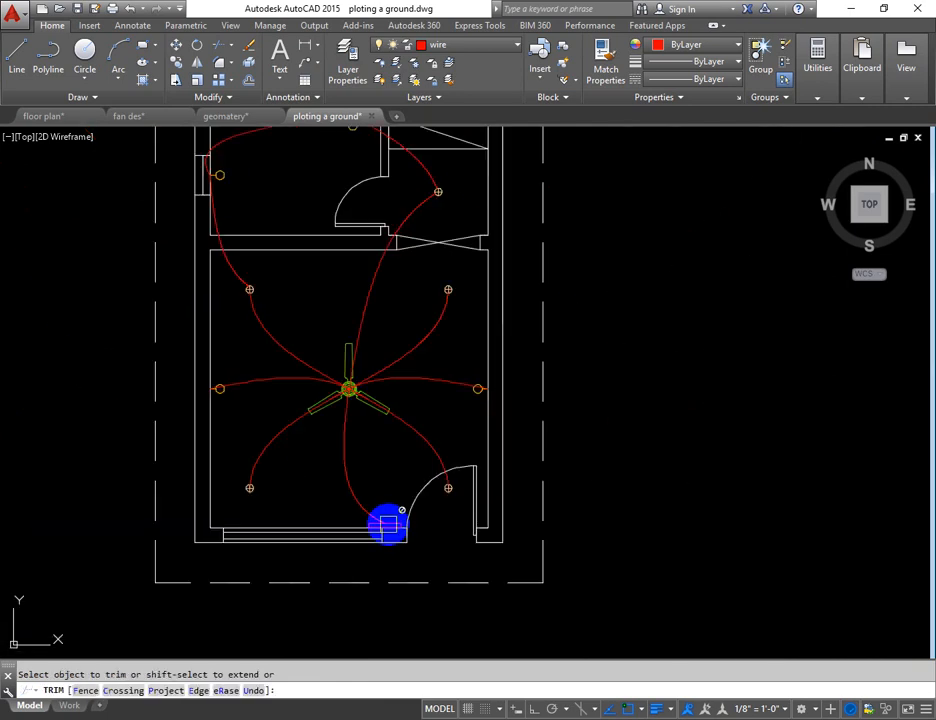
{"action": "key", "text": "Escape"}
{"action": "scroll", "coordinate": [596, 557], "scroll_direction": "down", "scroll_amount": 2}
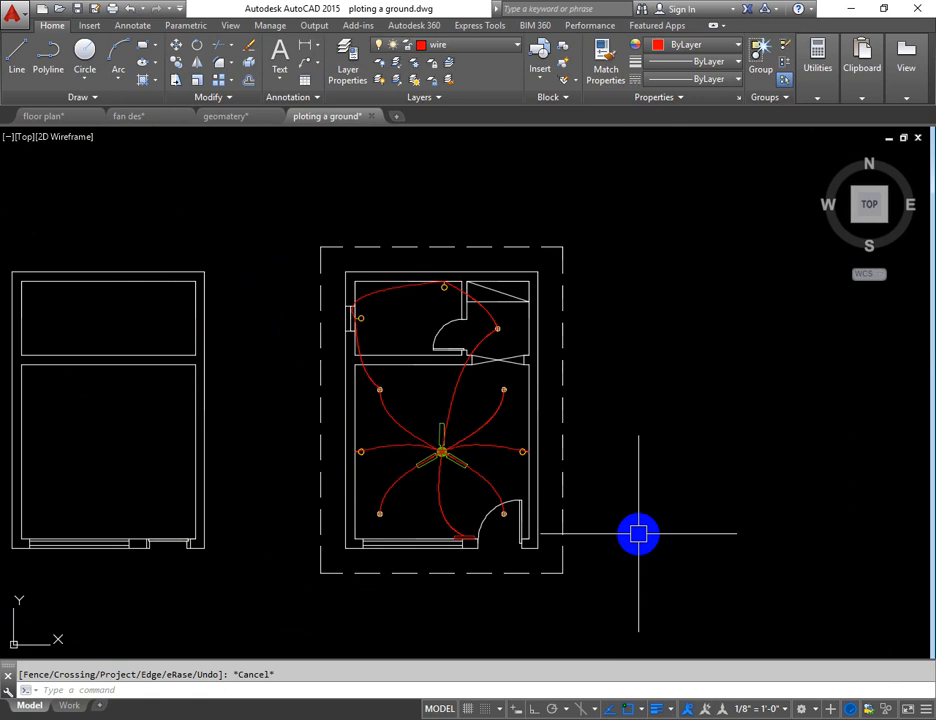